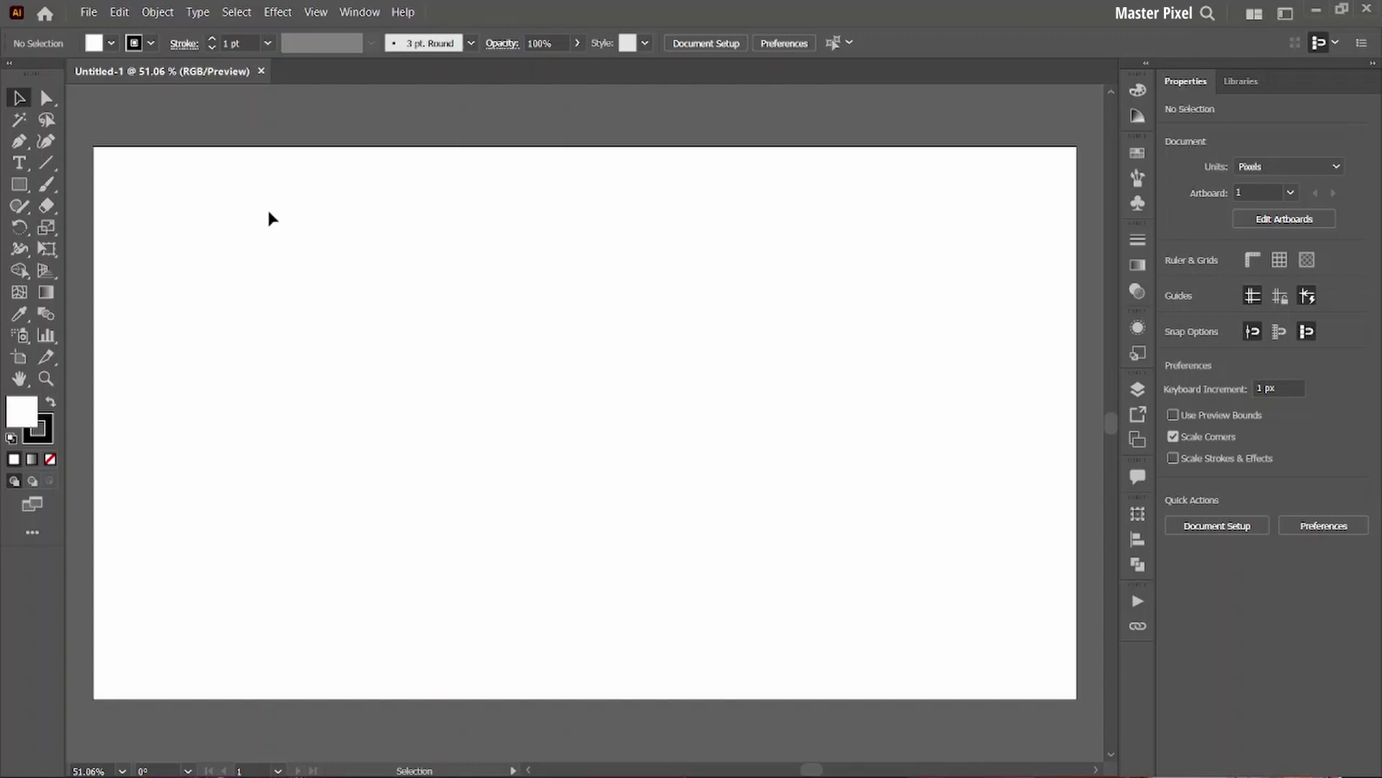
- Add the point text TYPOGRAPHY to the artboard in Myriad Pro and finish editing
{"action": "key", "text": "t"}
{"action": "left_click", "coordinate": [265, 329]}
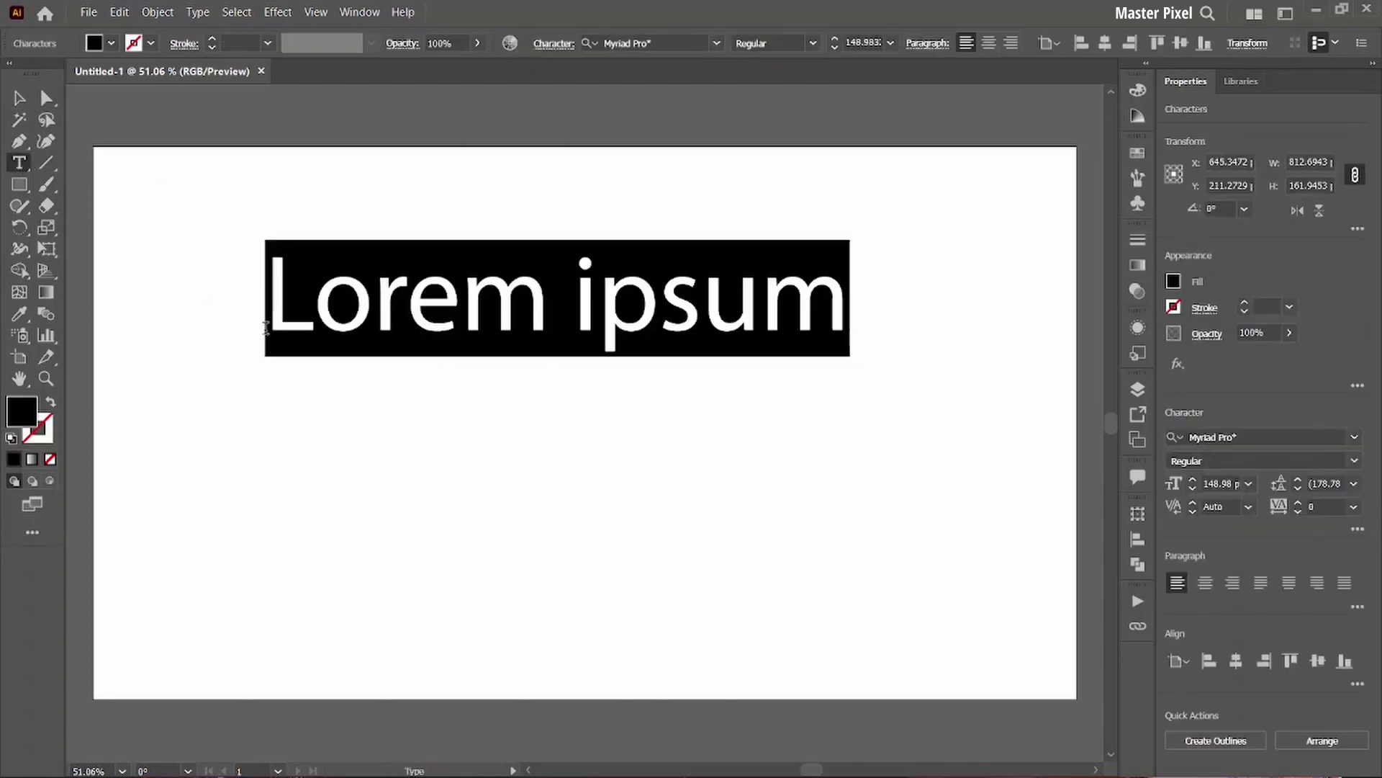
{"action": "type", "text": "T"}
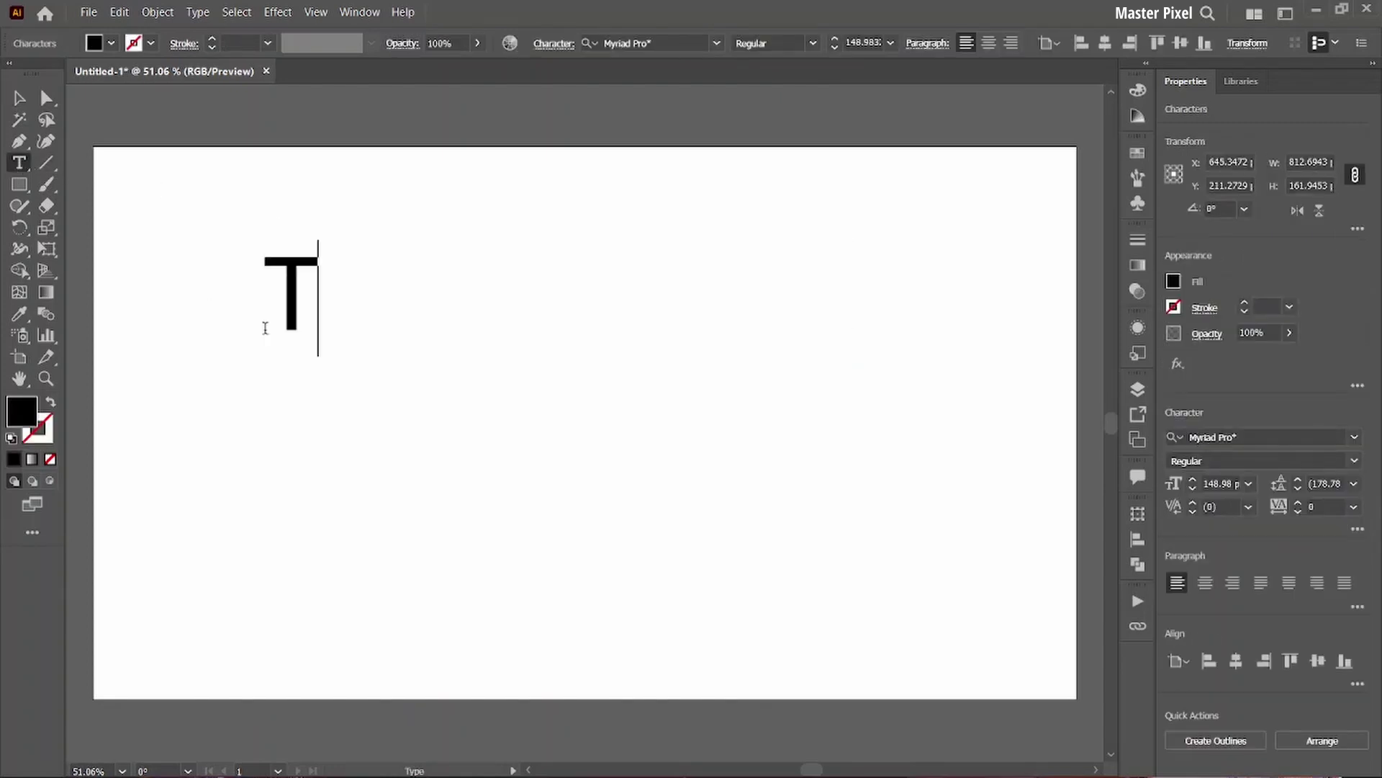
{"action": "type", "text": "YPO"}
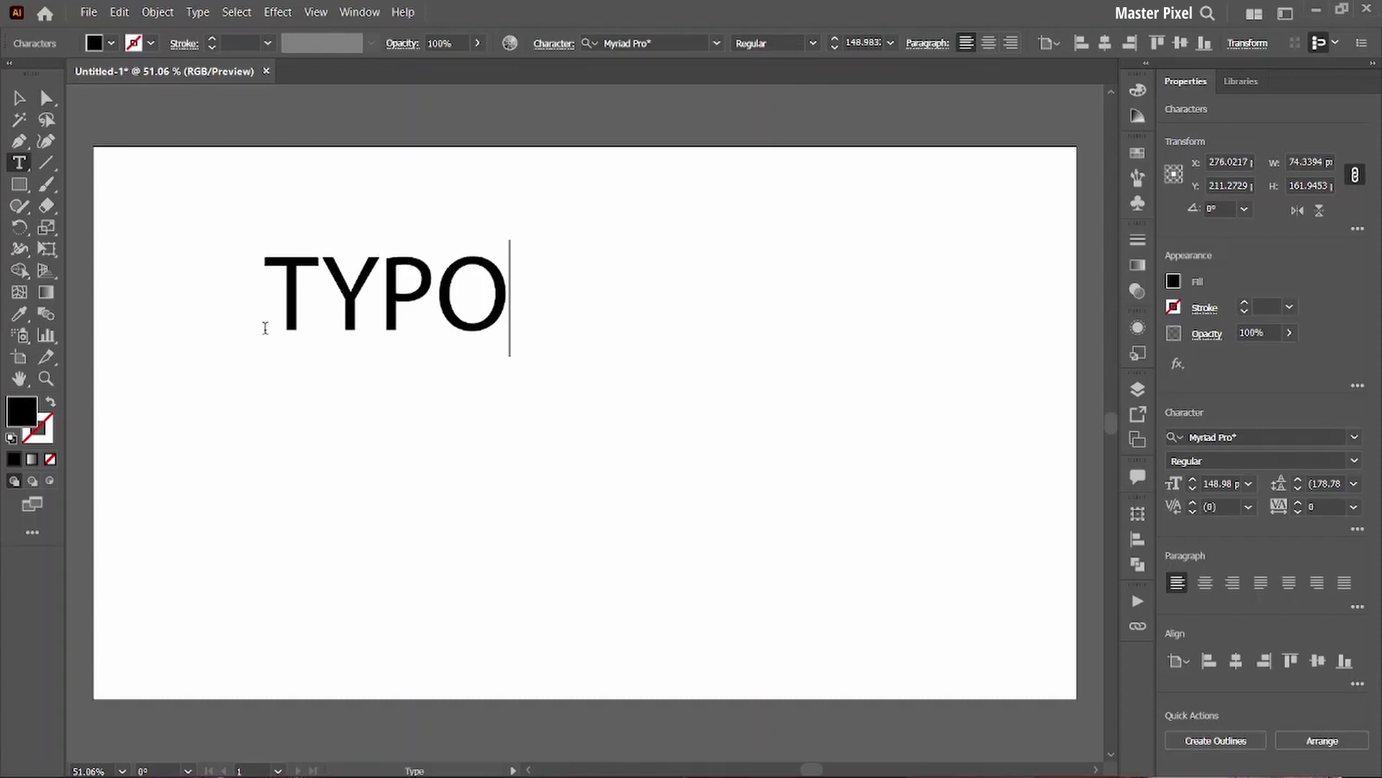
{"action": "type", "text": "GRA"}
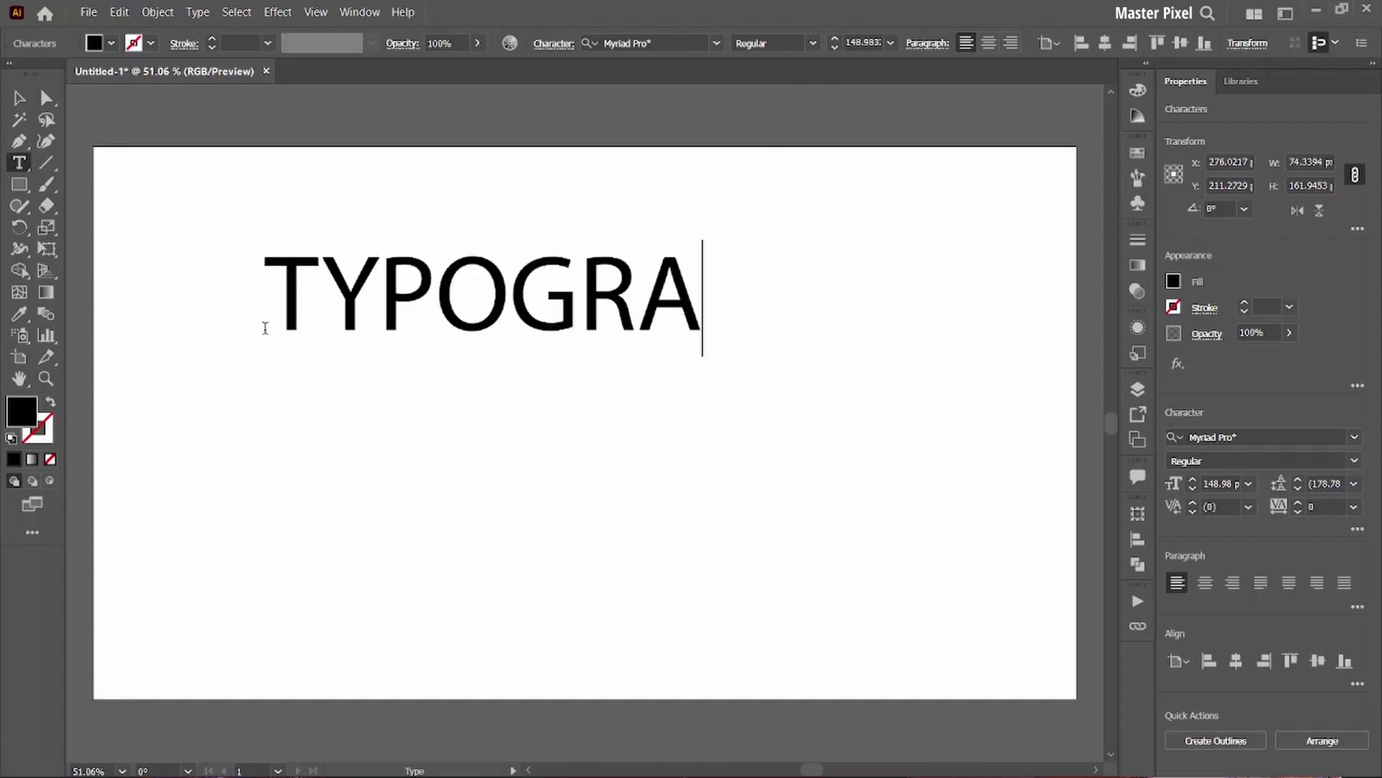
{"action": "type", "text": "PHY"}
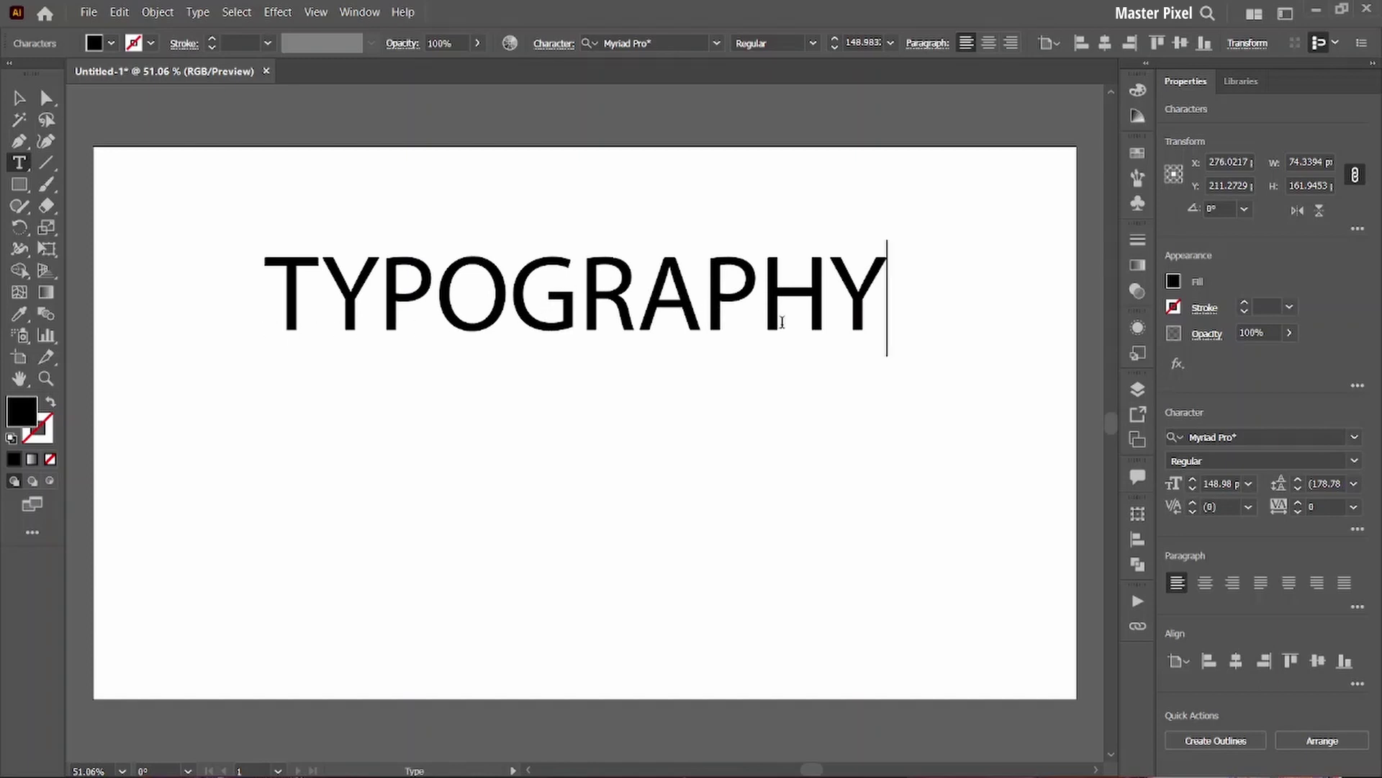
{"action": "left_click", "coordinate": [19, 101]}
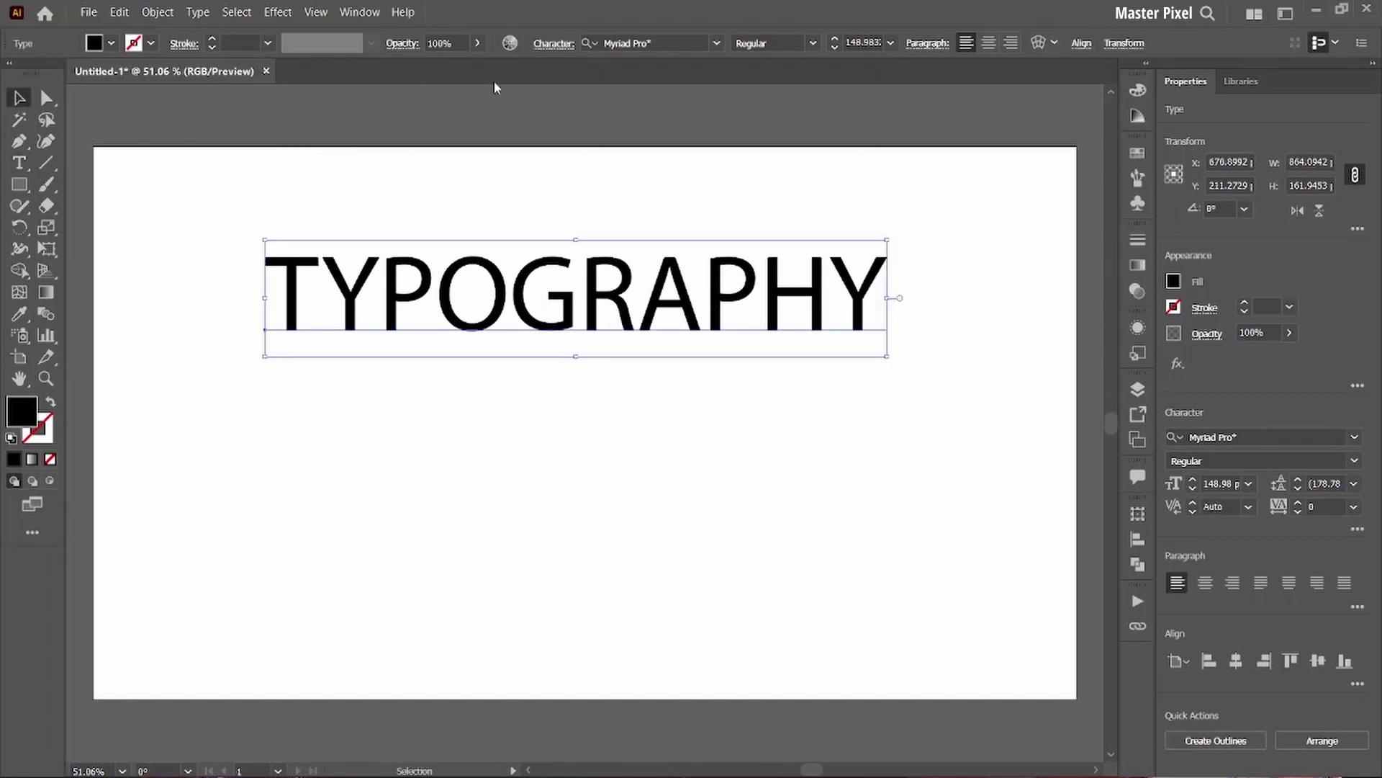
- Set TYPOGRAPHY in Impact and move it down toward the artboard centre
{"action": "left_click", "coordinate": [716, 43]}
{"action": "scroll", "coordinate": [922, 266], "scroll_direction": "up", "scroll_amount": 3}
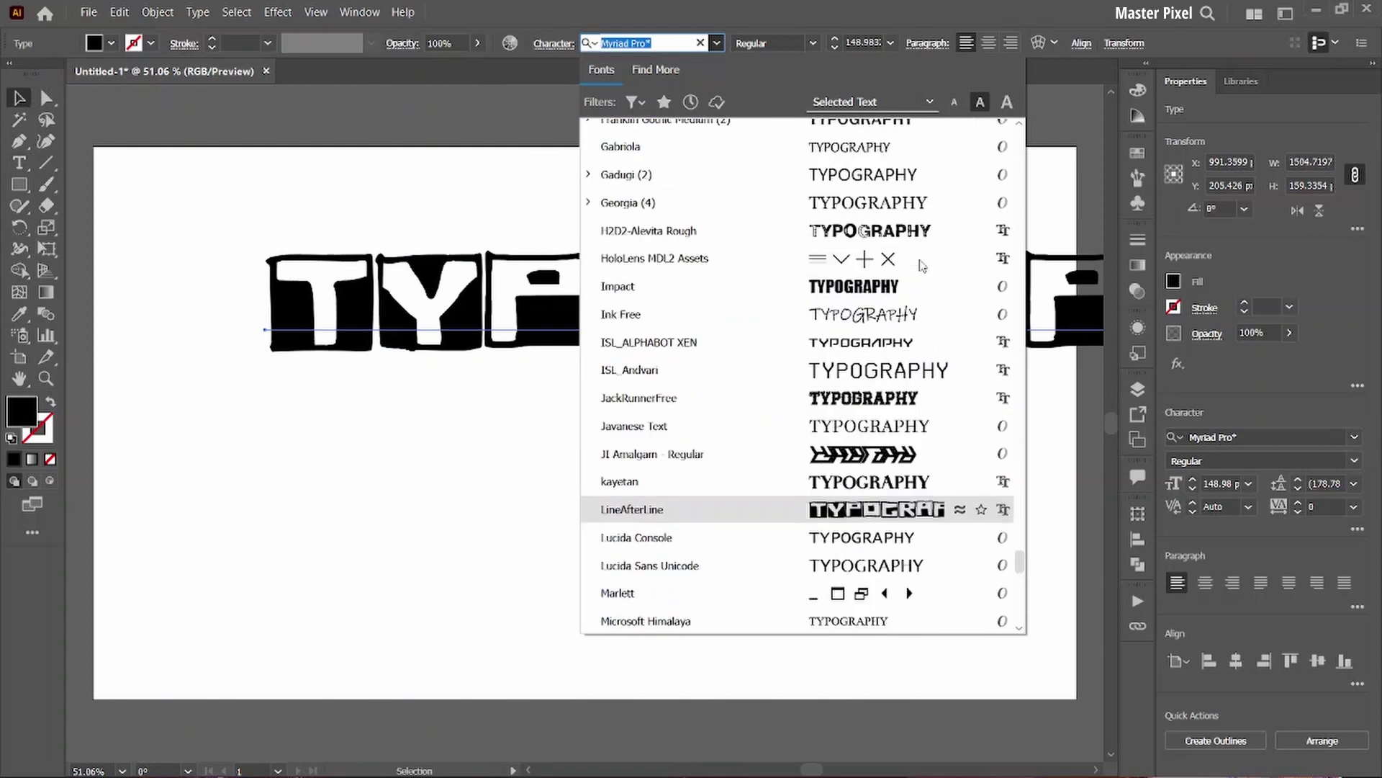
{"action": "left_click", "coordinate": [905, 282]}
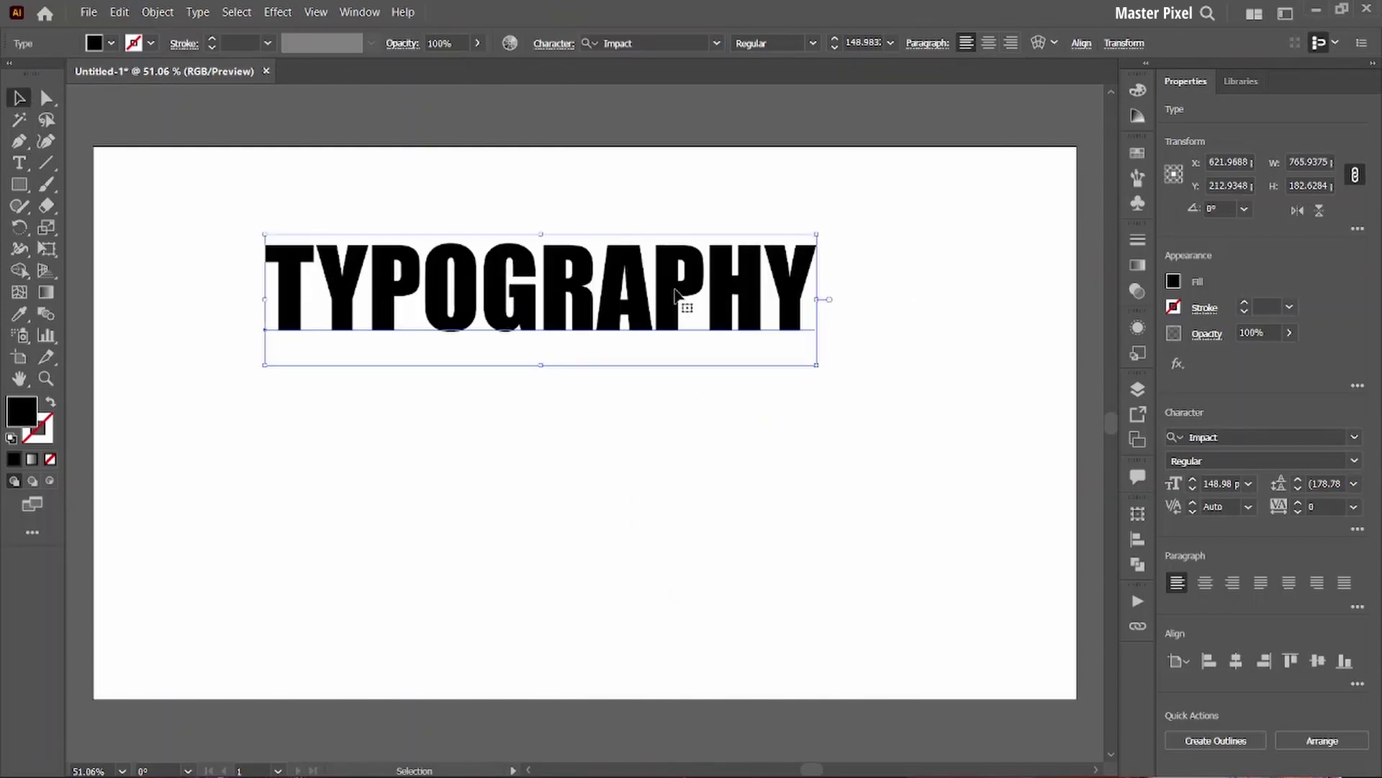
{"action": "left_click_drag", "start_coordinate": [676, 296], "coordinate": [724, 394]}
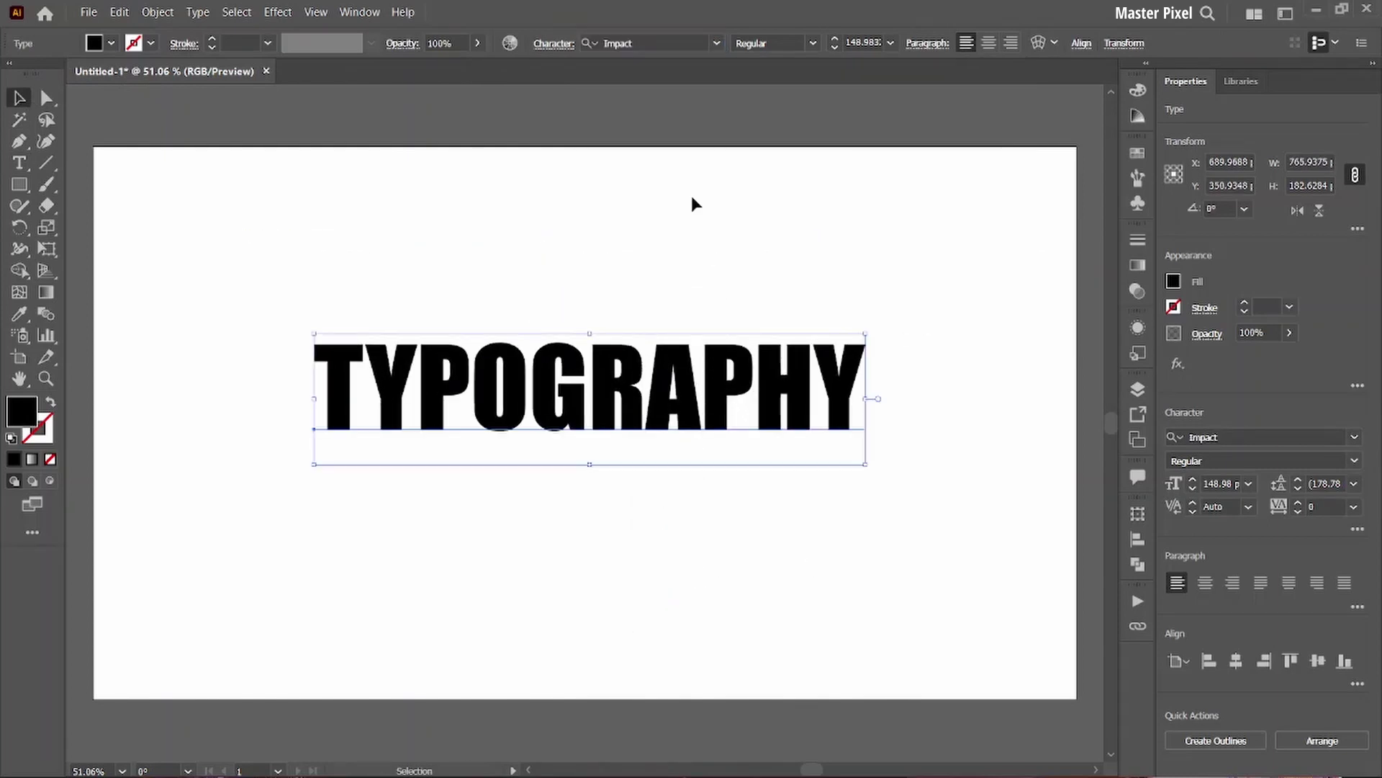
{"action": "left_click", "coordinate": [360, 13]}
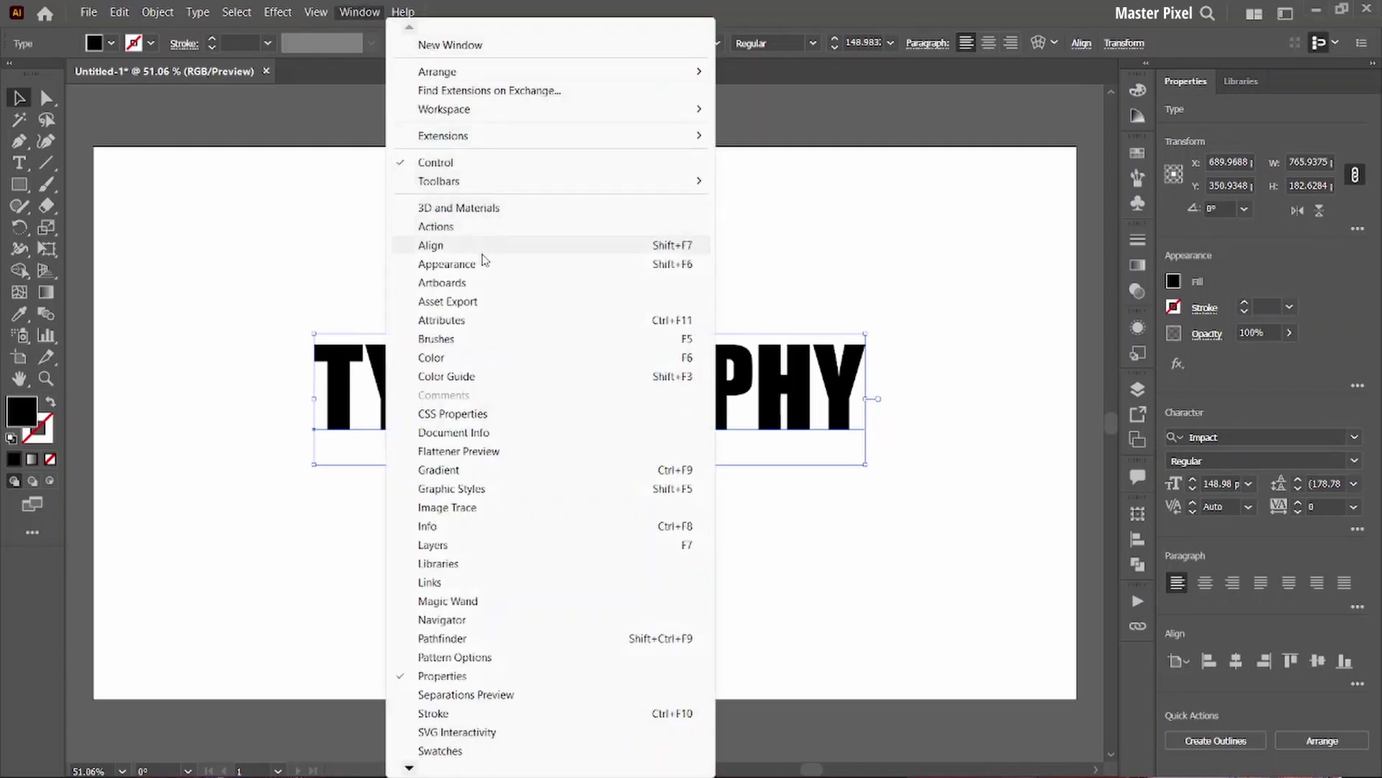
- In Appearance, set the Characters fill to None and add a new fill to the type object
{"action": "left_click", "coordinate": [484, 264]}
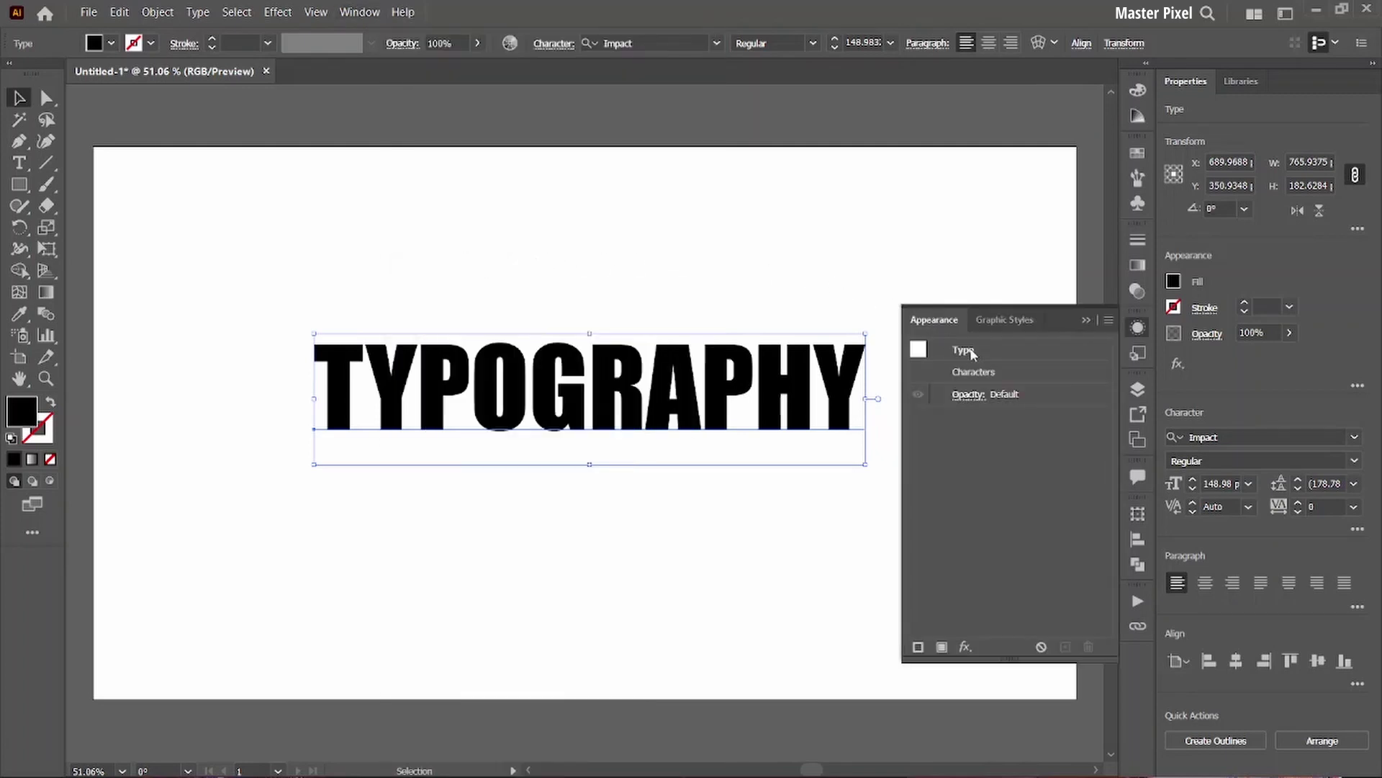
{"action": "double_click", "coordinate": [971, 371]}
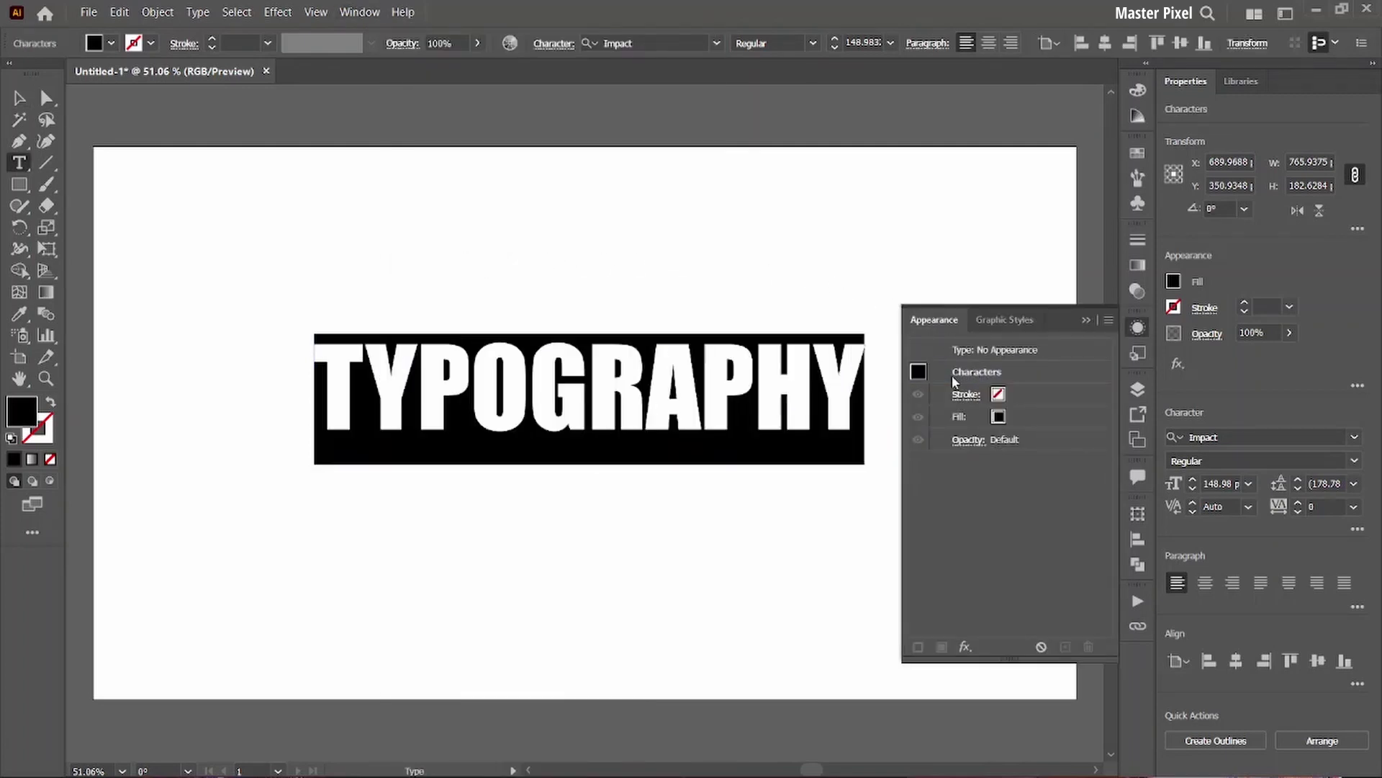
{"action": "left_click", "coordinate": [981, 416]}
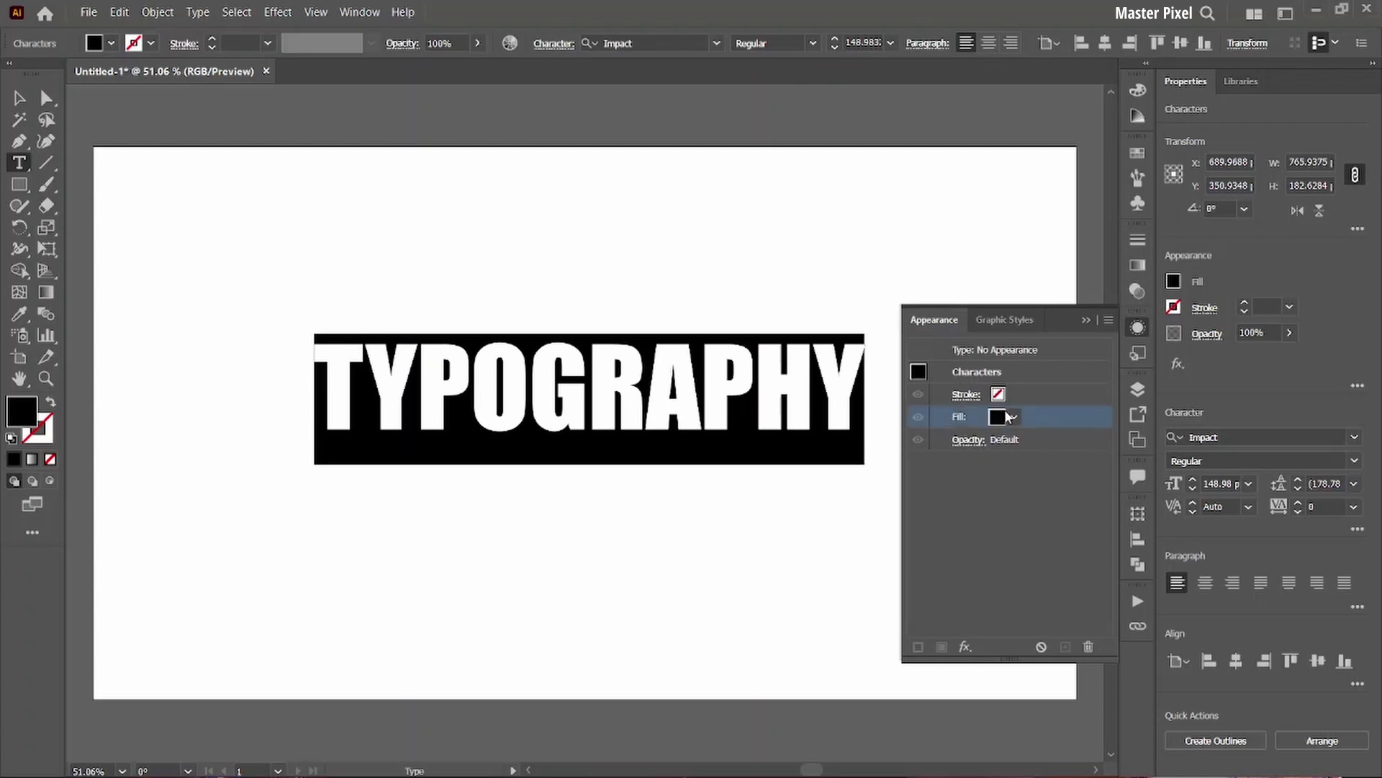
{"action": "left_click", "coordinate": [980, 416]}
{"action": "left_click", "coordinate": [829, 447]}
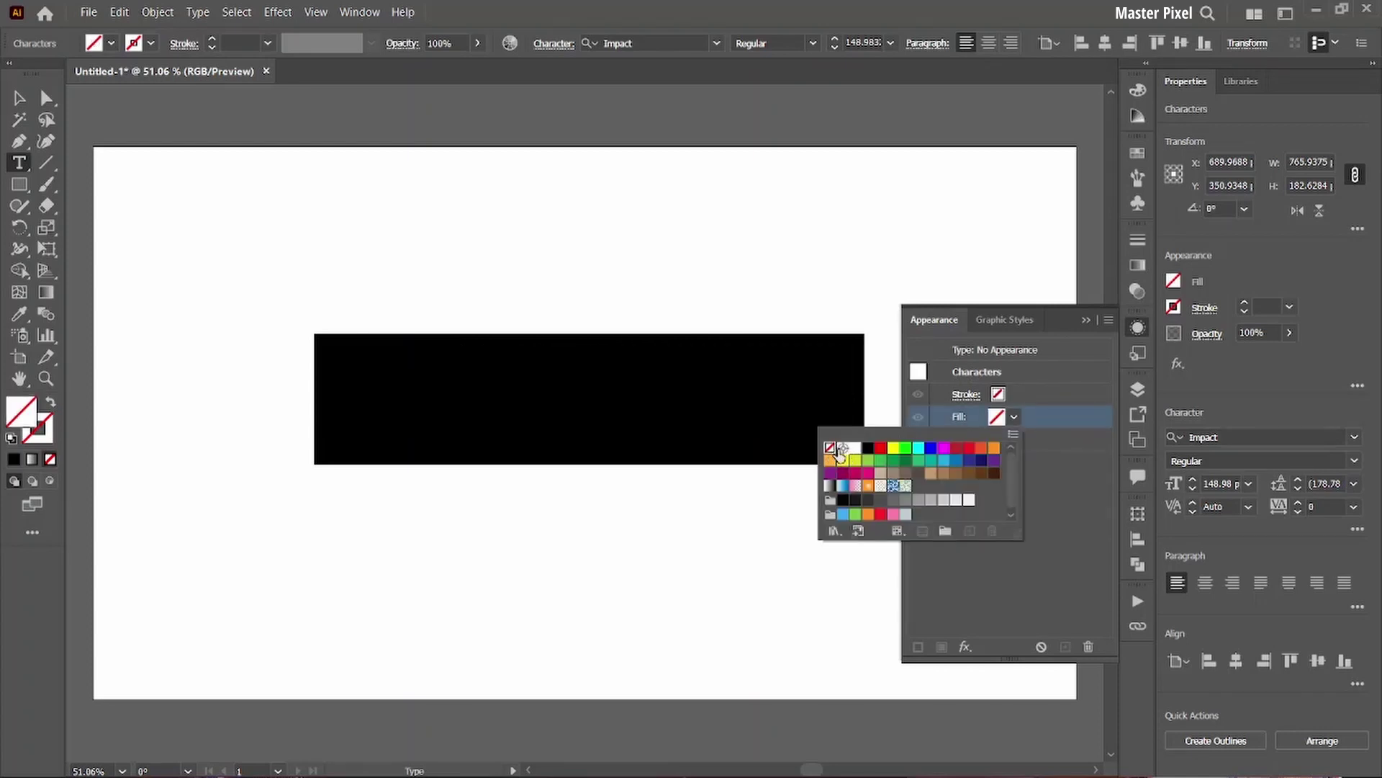
{"action": "left_click", "coordinate": [1012, 354]}
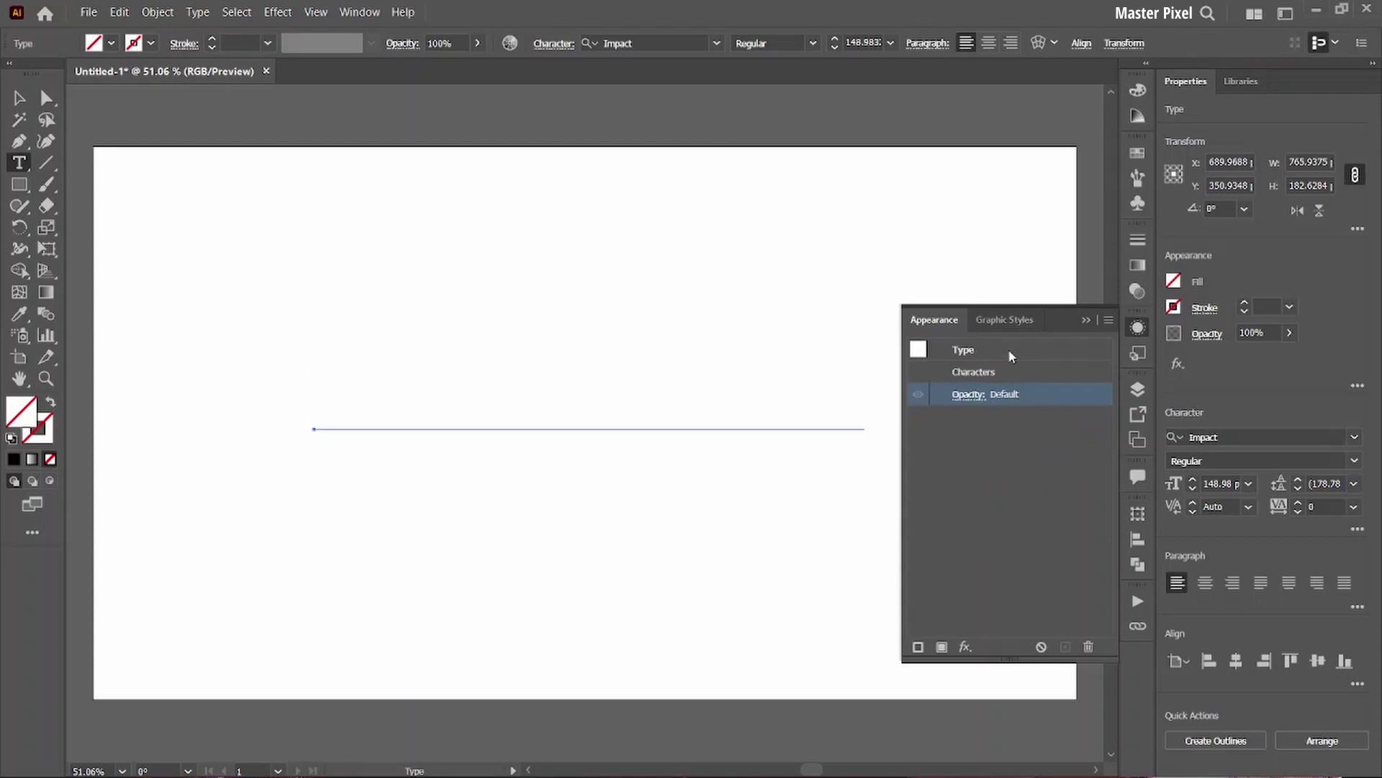
{"action": "left_click", "coordinate": [942, 646]}
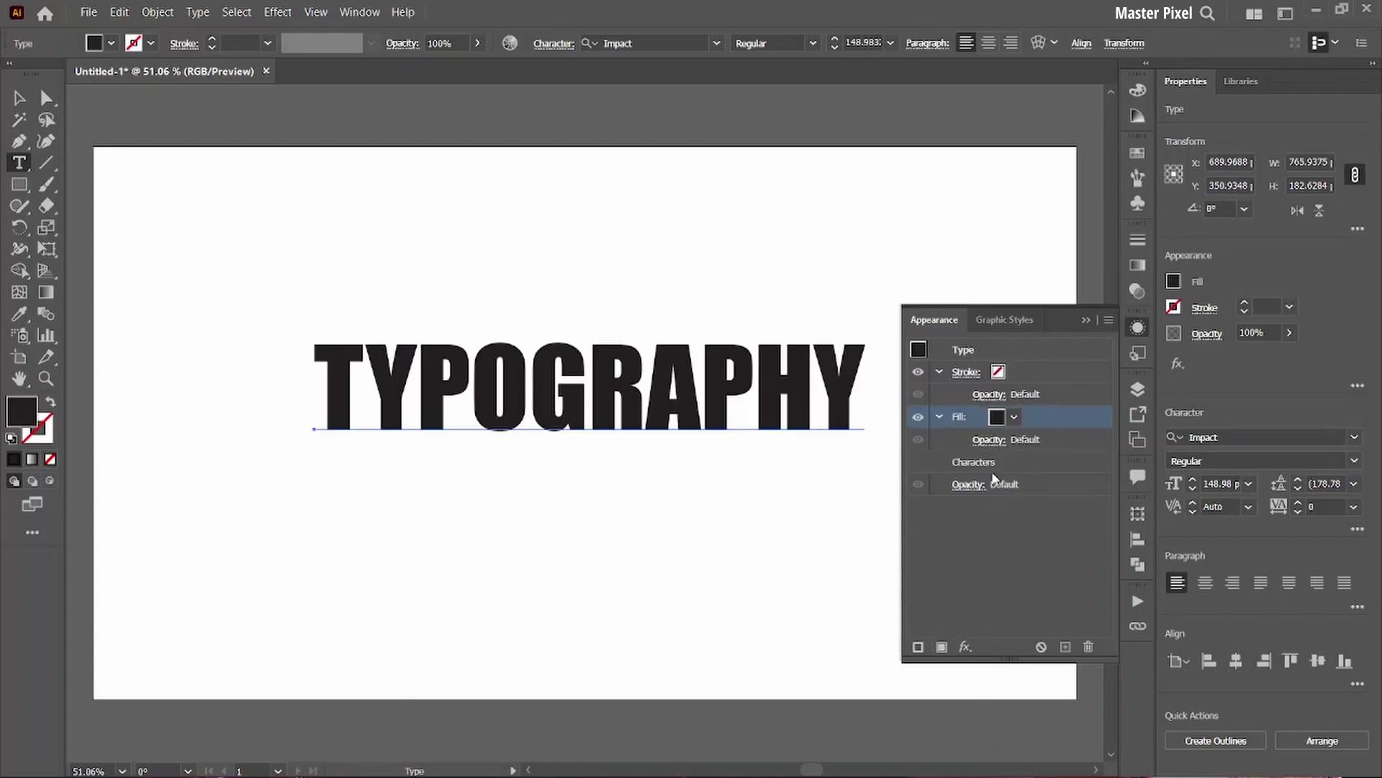
- Make the new fill blue and apply a 3D (Classic) Rotate with Isometric Left position
{"action": "left_click", "coordinate": [1013, 417]}
{"action": "left_click", "coordinate": [956, 459]}
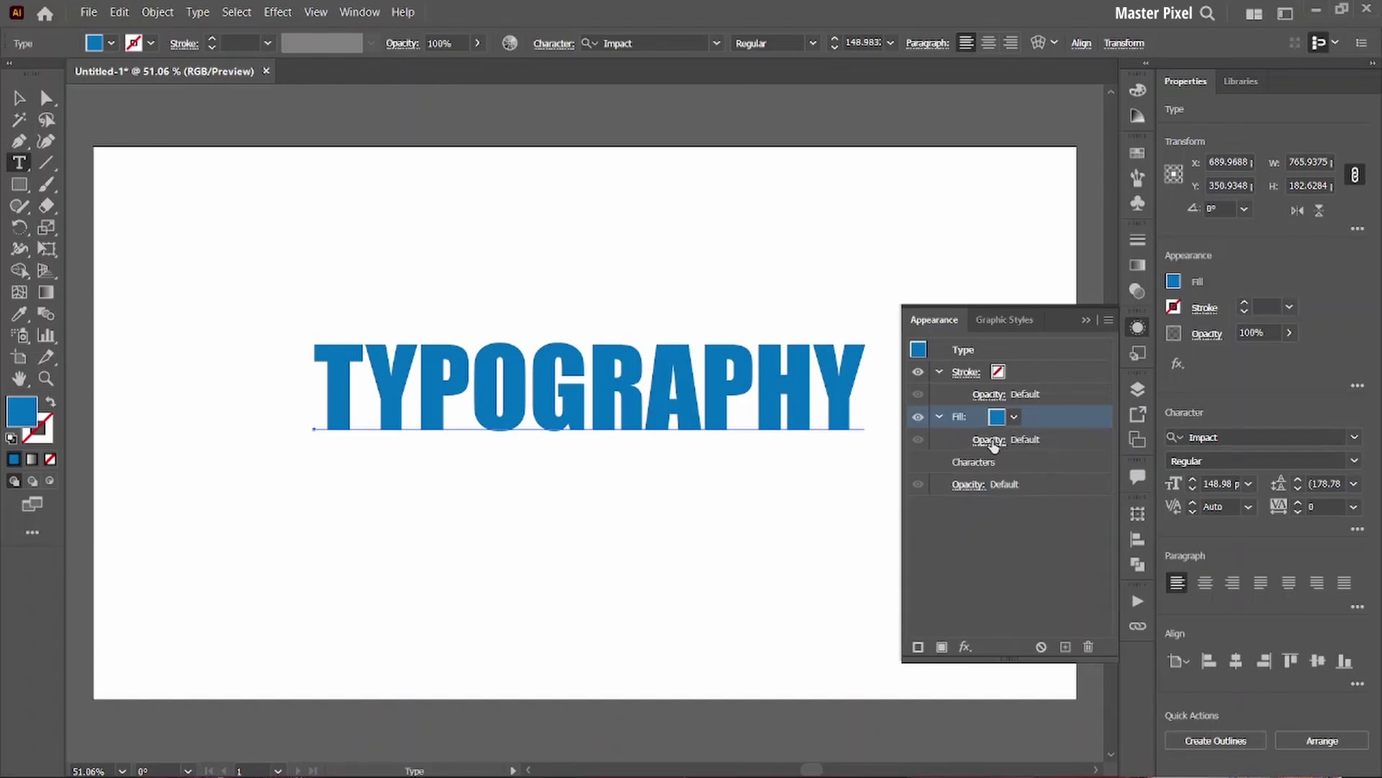
{"action": "left_click", "coordinate": [965, 647]}
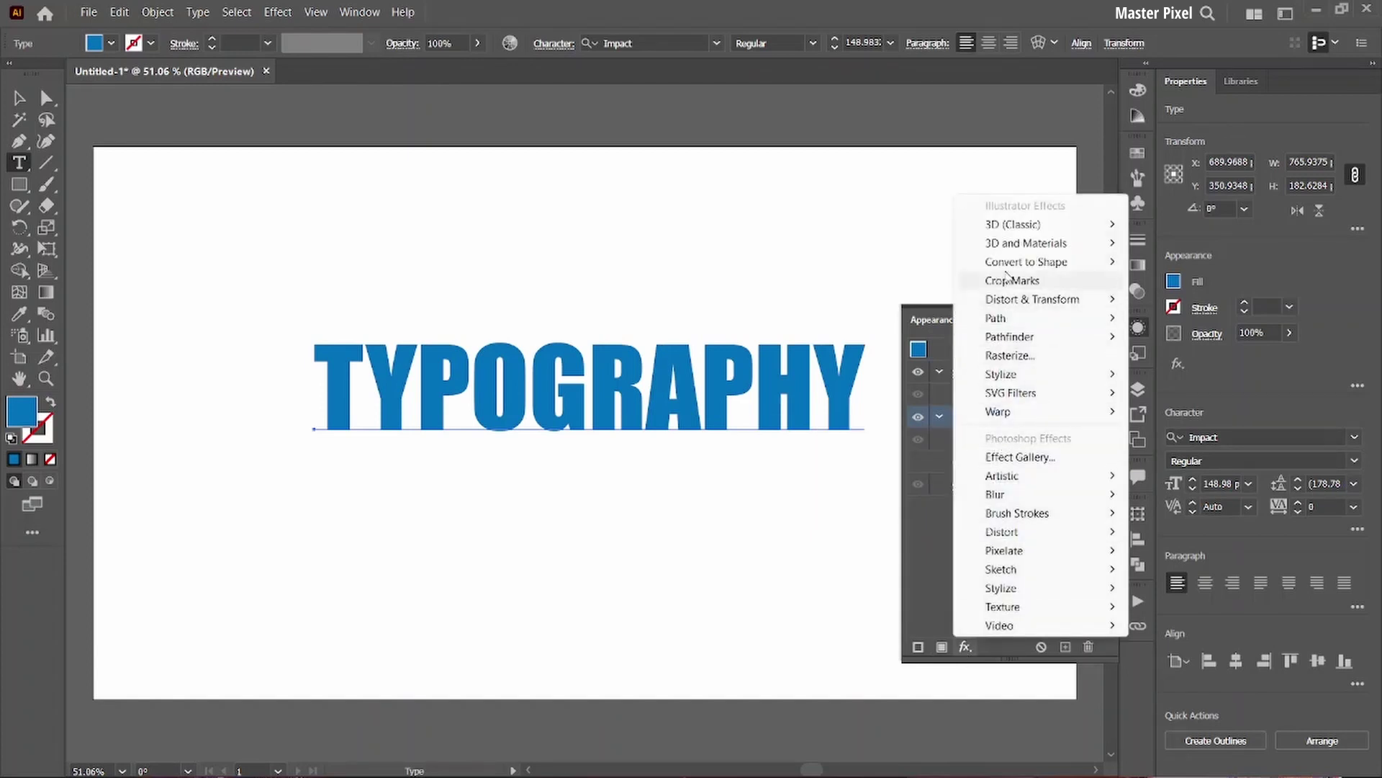
{"action": "mouse_move", "coordinate": [1013, 223]}
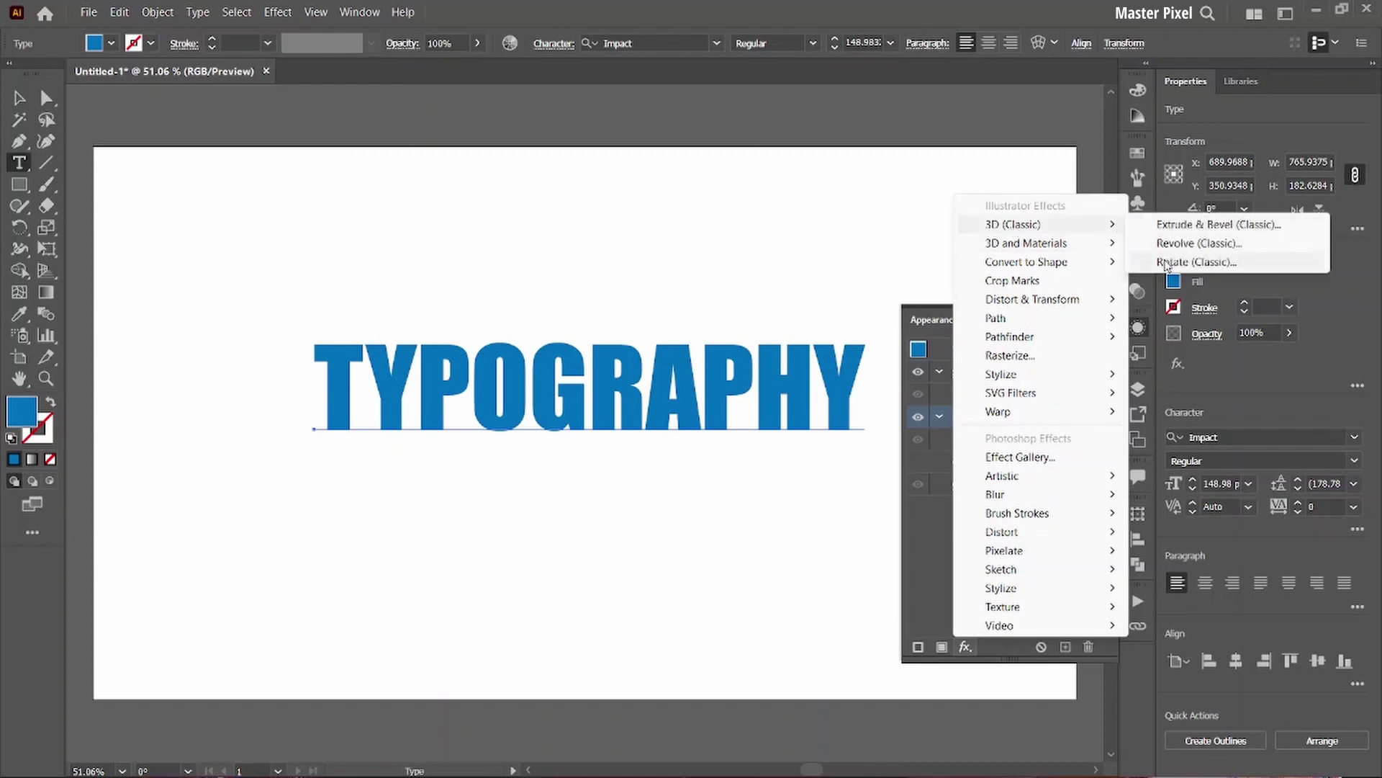
{"action": "left_click", "coordinate": [1167, 263]}
{"action": "left_click", "coordinate": [1034, 237]}
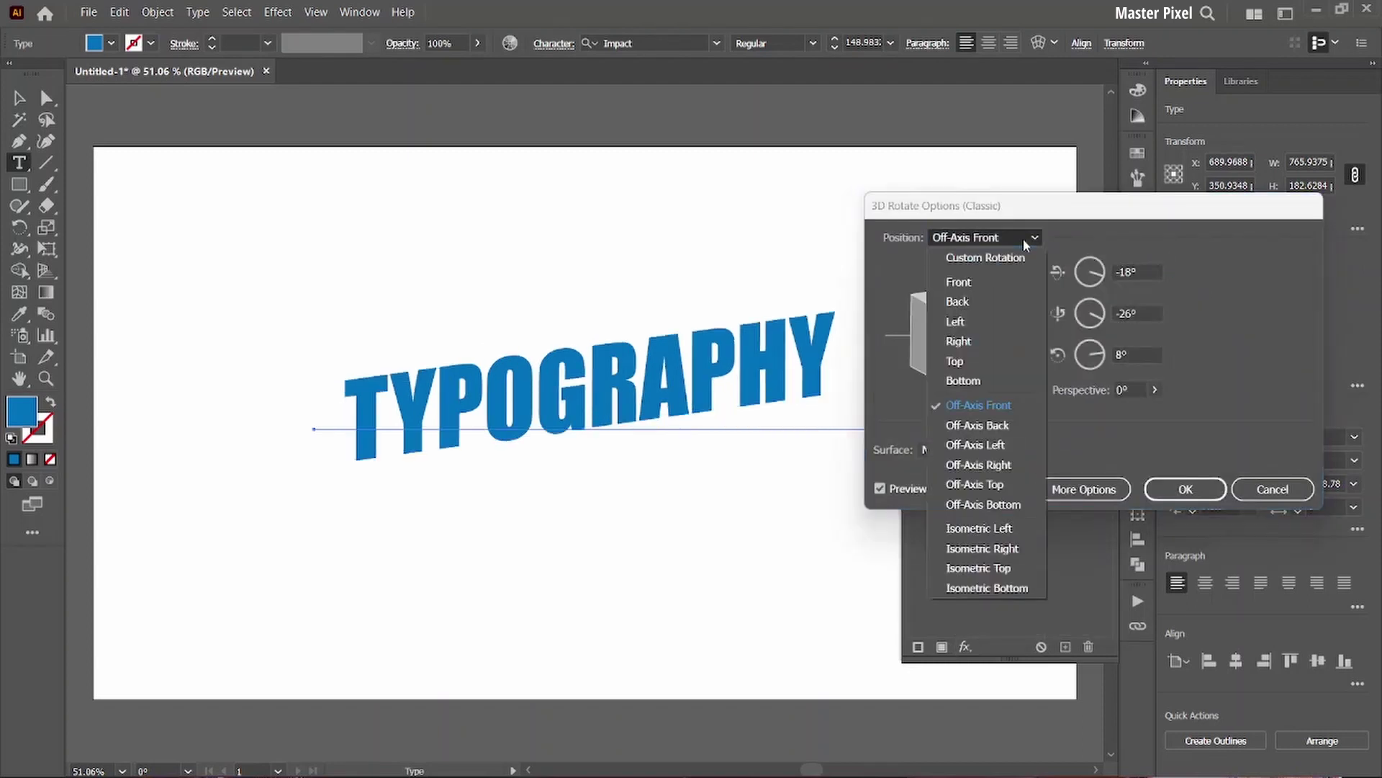
{"action": "left_click", "coordinate": [1005, 527]}
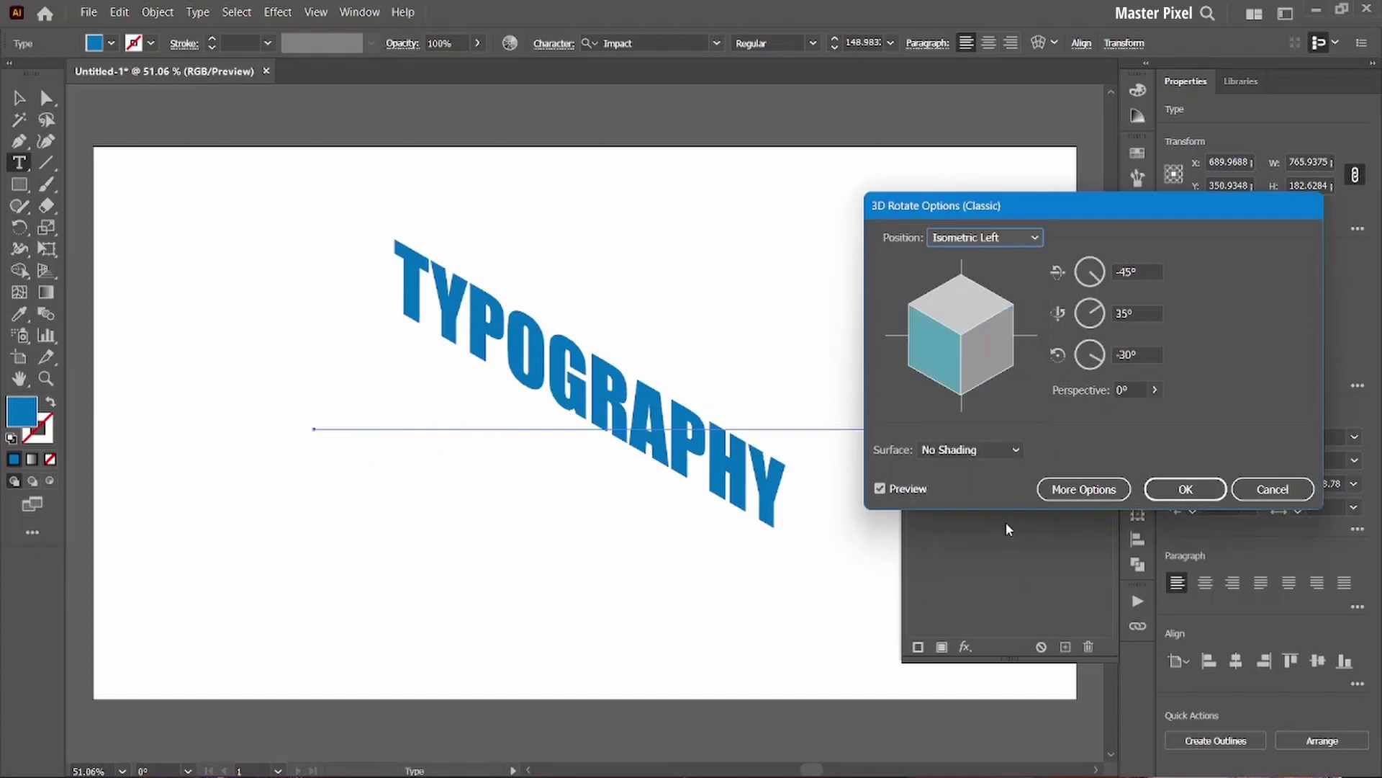
{"action": "left_click", "coordinate": [1185, 489]}
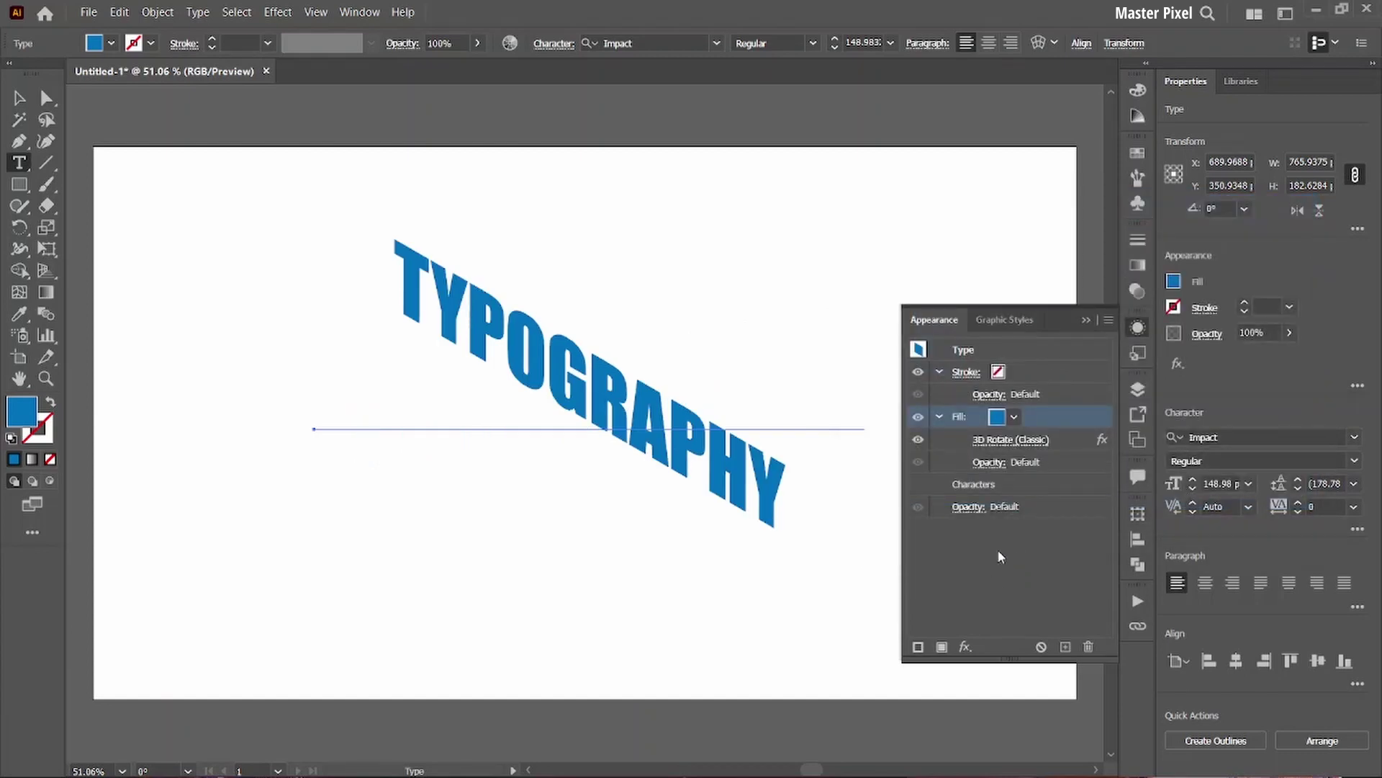
- Add a second fill to TYPOGRAPHY and make it black
{"action": "left_click", "coordinate": [944, 646]}
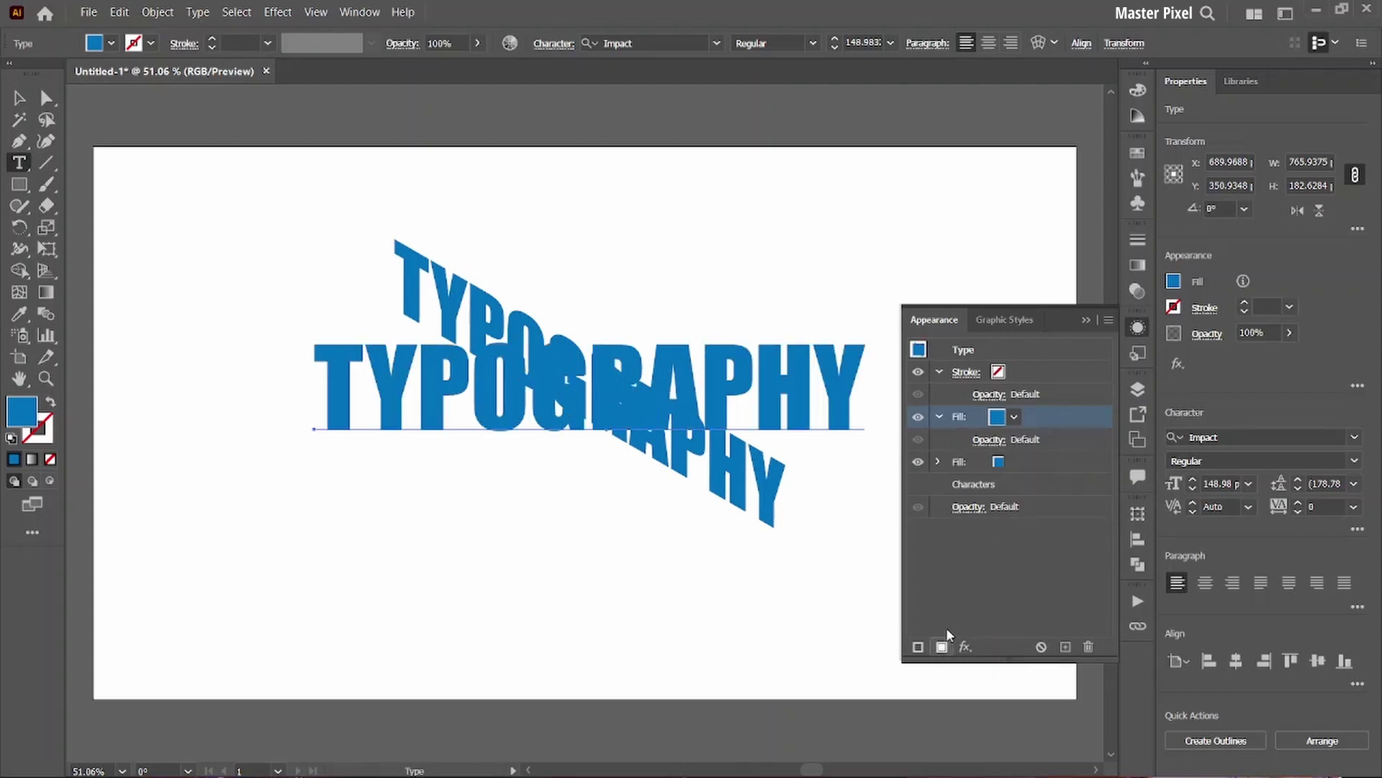
{"action": "left_click", "coordinate": [1014, 416]}
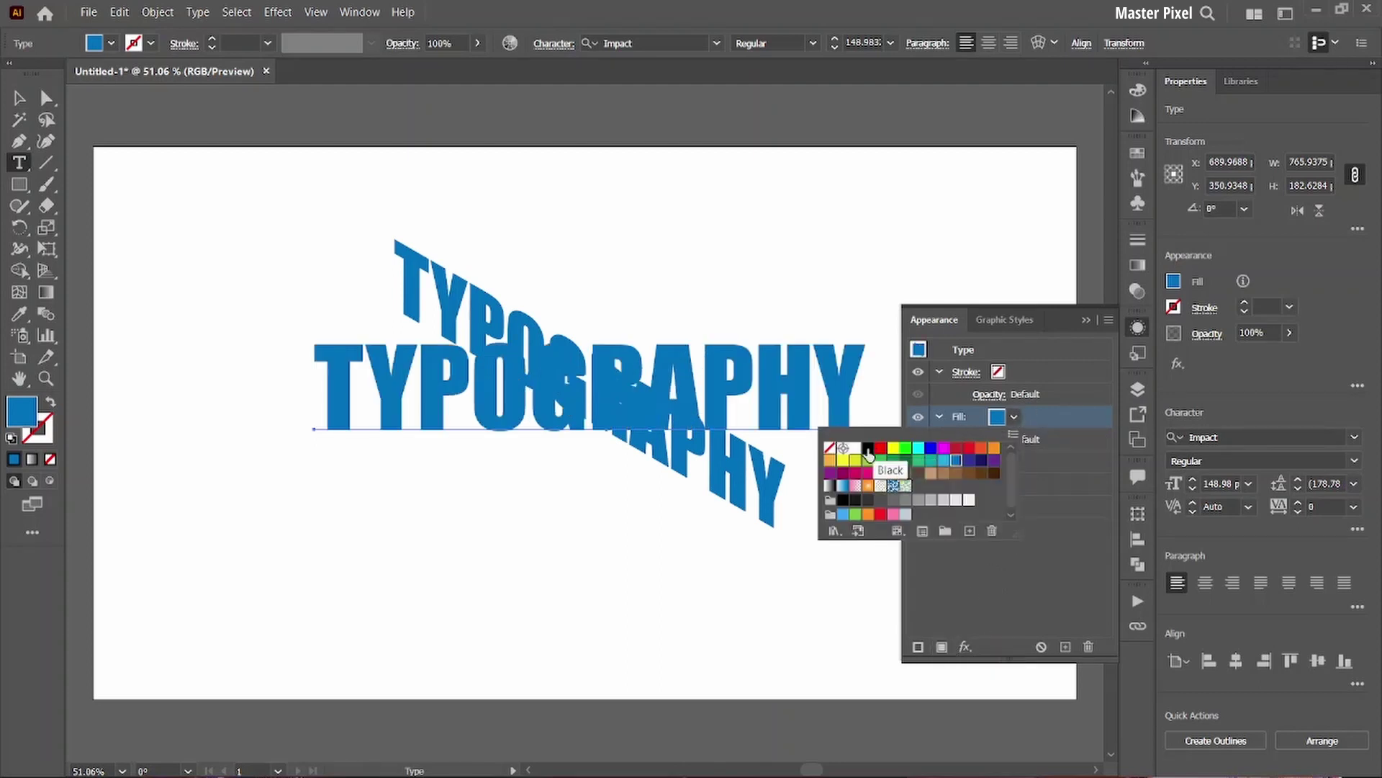
{"action": "left_click", "coordinate": [868, 448]}
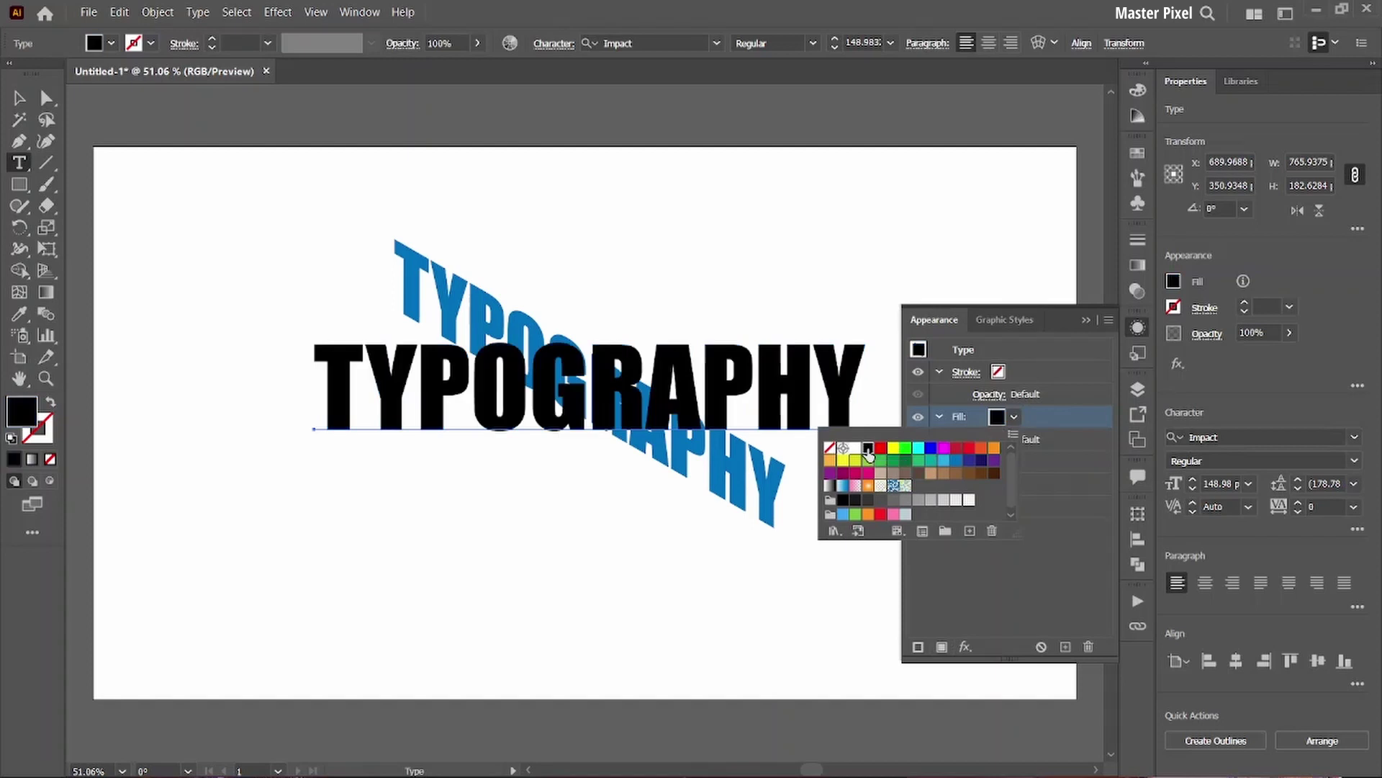
{"action": "left_click", "coordinate": [1043, 574]}
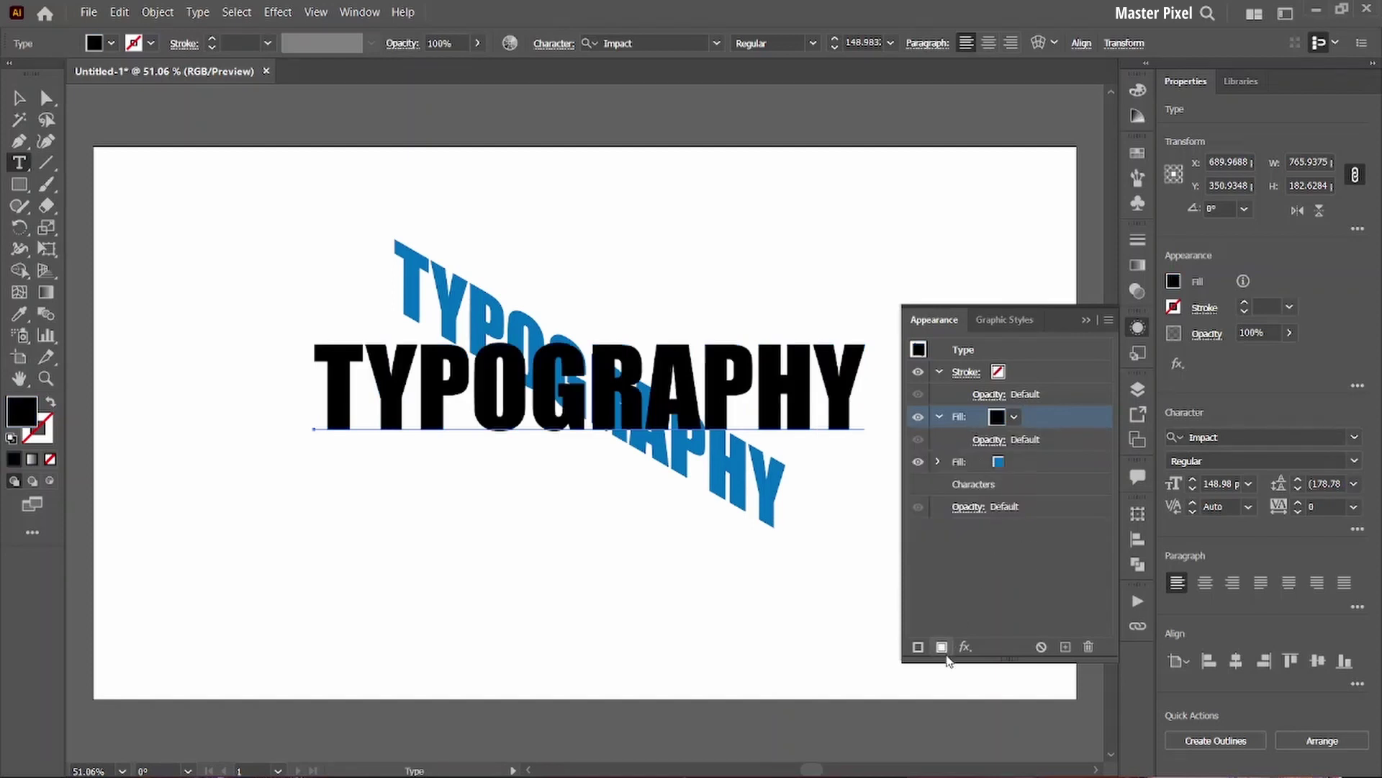
- Give the black fill a 3D (Classic) Rotate set to Isometric Bottom
{"action": "left_click", "coordinate": [966, 646]}
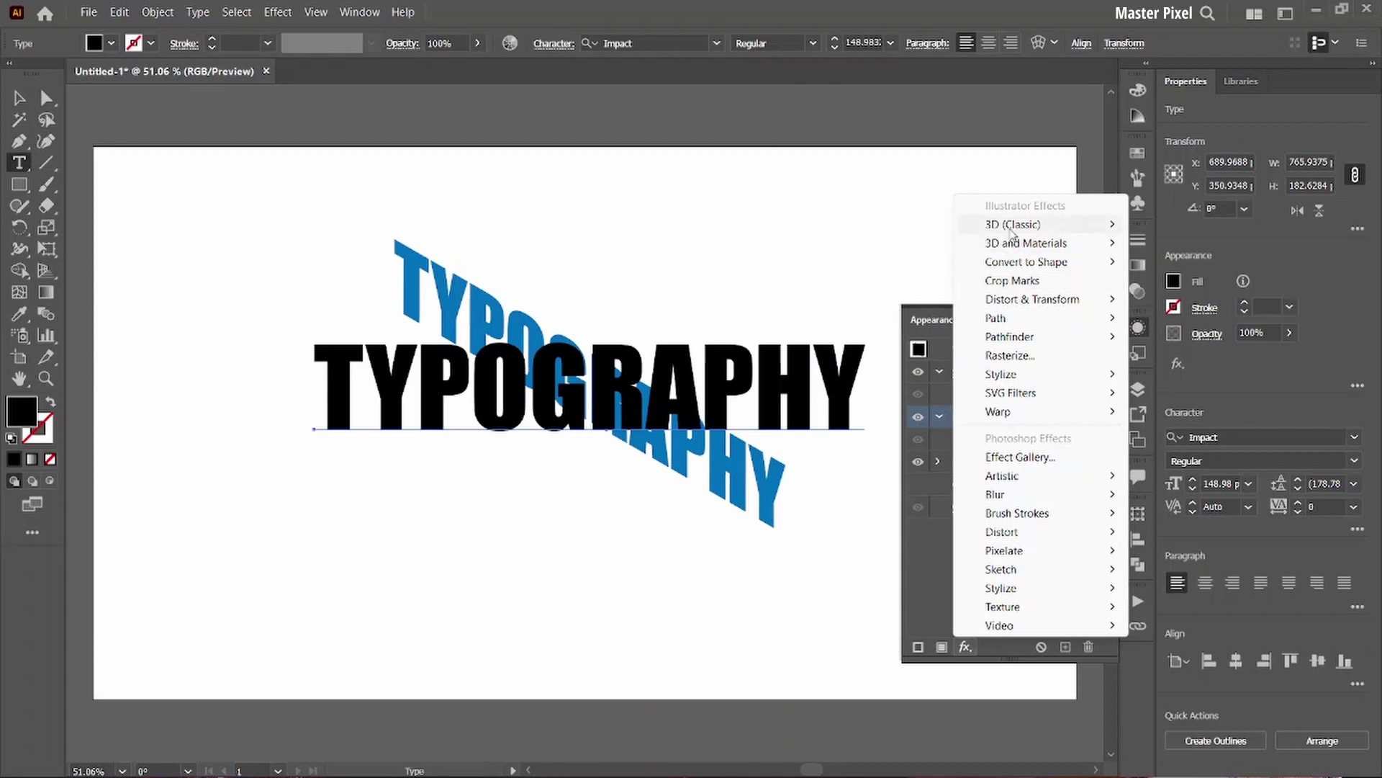
{"action": "mouse_move", "coordinate": [1013, 223]}
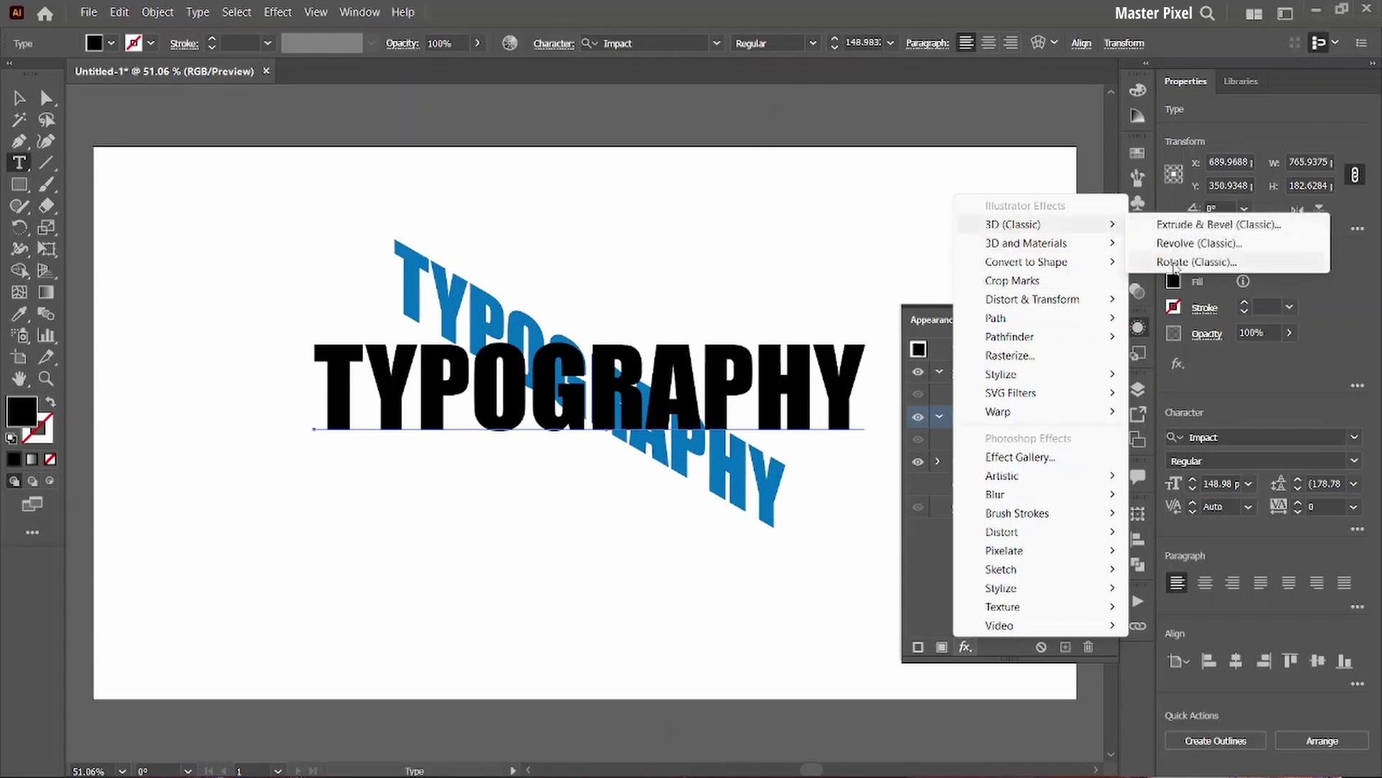
{"action": "left_click", "coordinate": [1173, 262]}
{"action": "left_click", "coordinate": [1034, 237]}
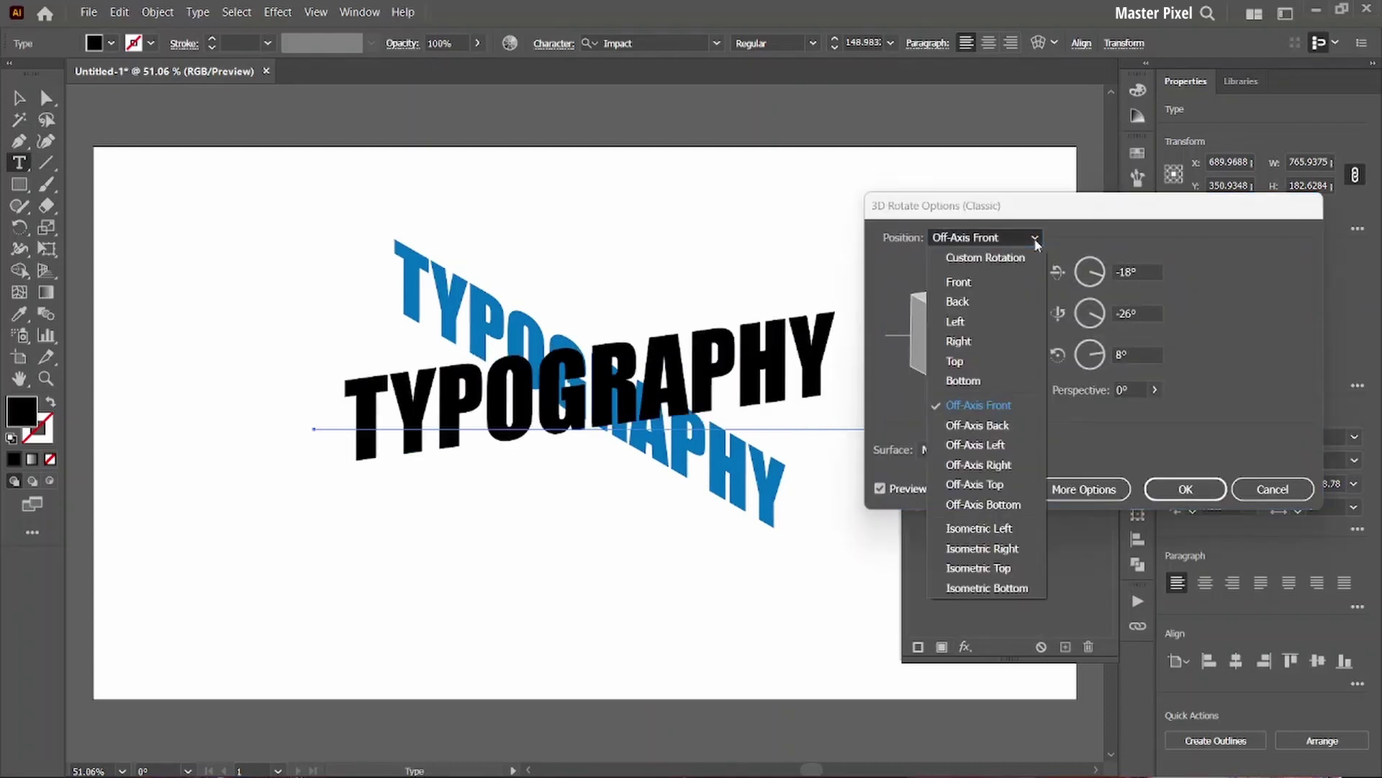
{"action": "left_click", "coordinate": [1009, 587]}
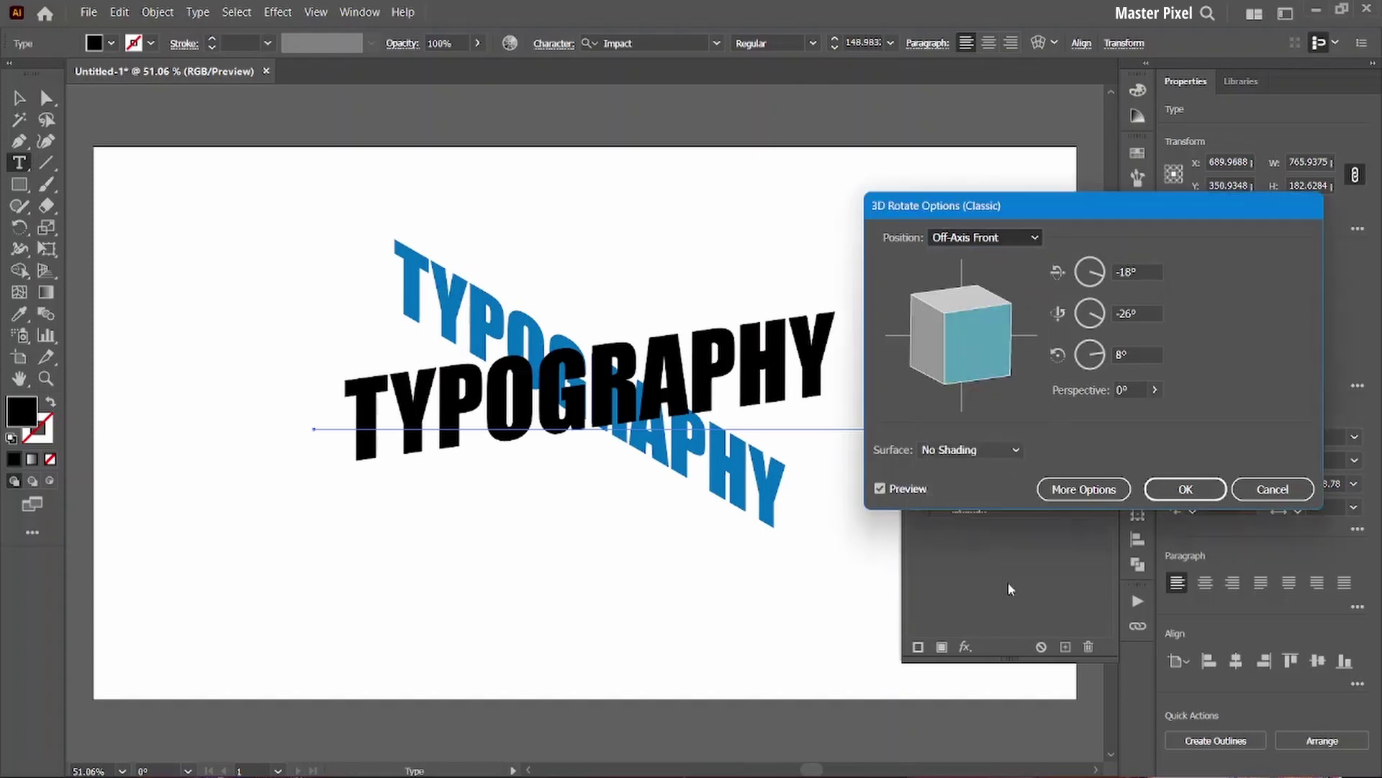
{"action": "left_click", "coordinate": [1170, 491]}
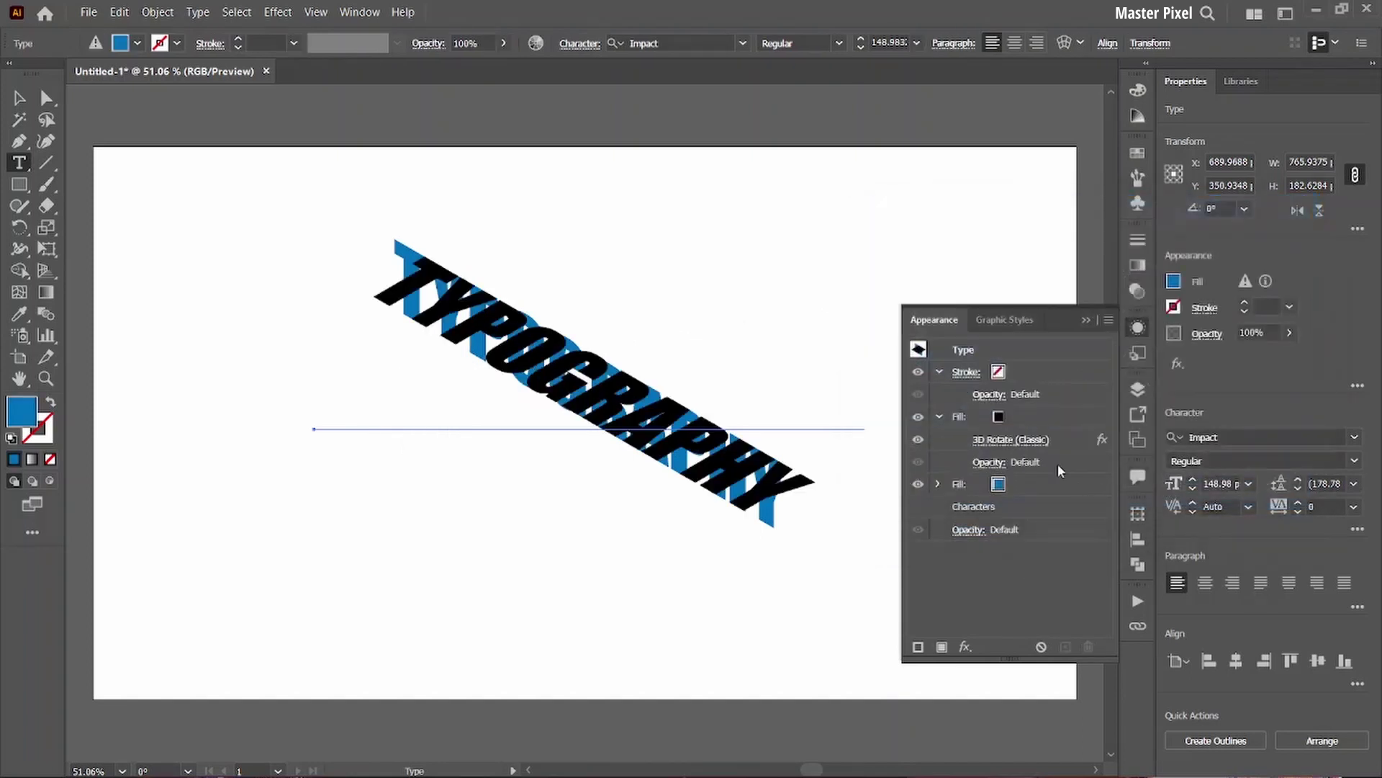
{"action": "left_click", "coordinate": [1007, 414]}
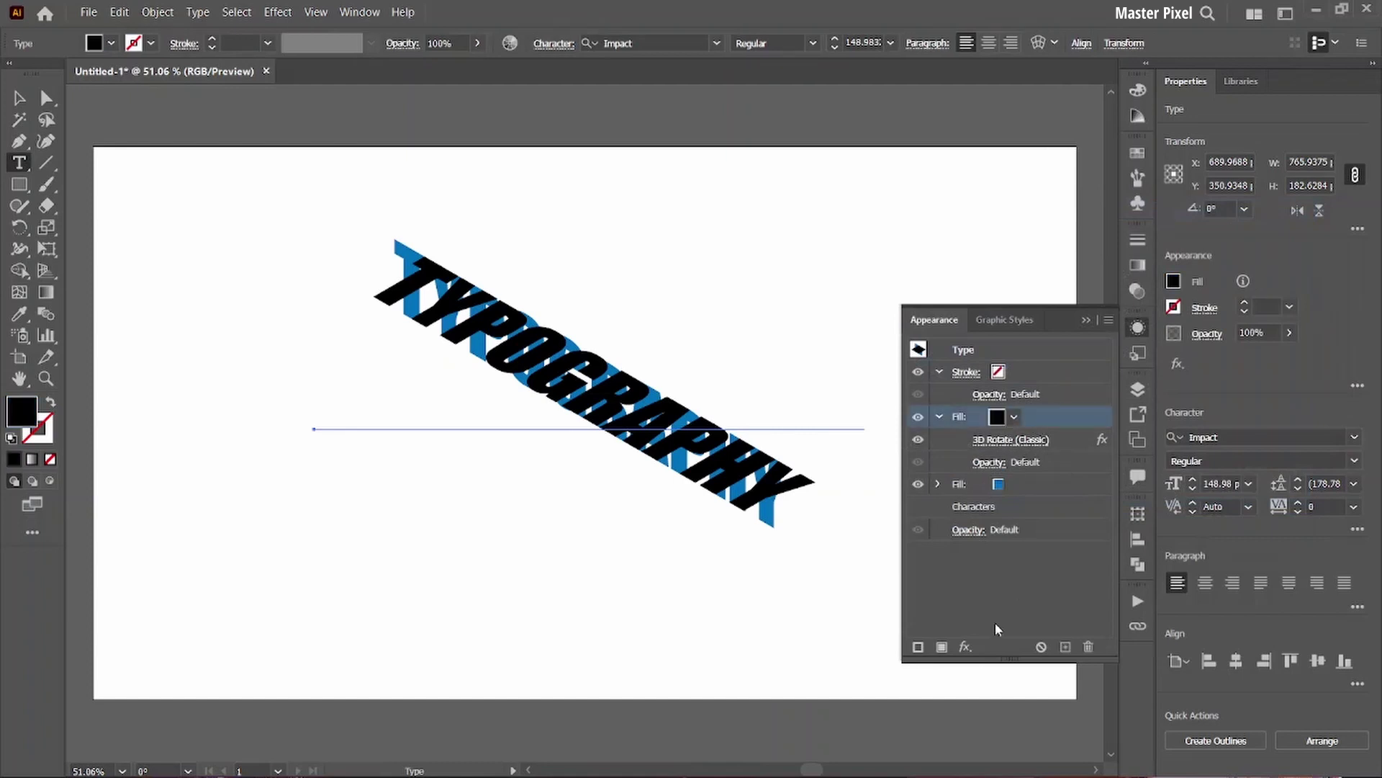
- Add a Transform effect to the black fill and nudge its horizontal move leftward
{"action": "left_click", "coordinate": [965, 646]}
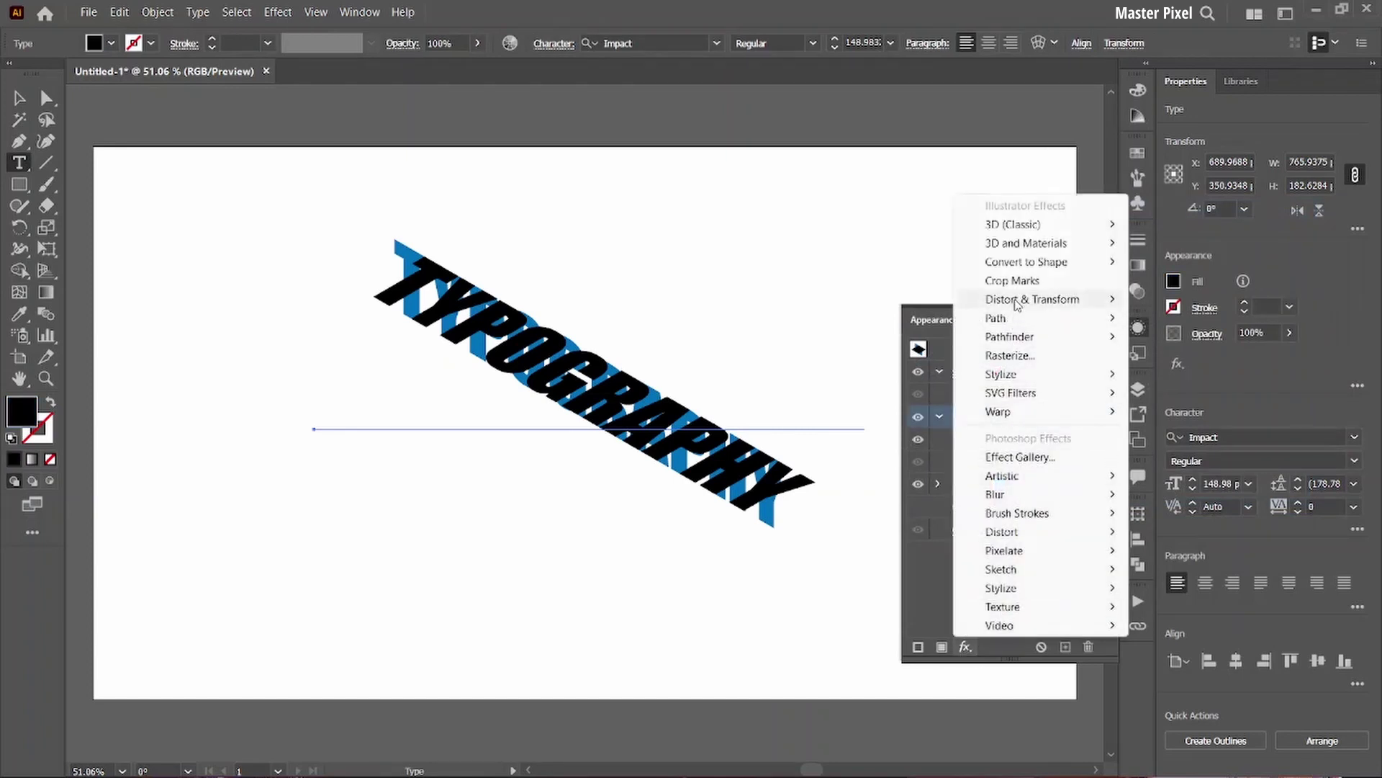
{"action": "mouse_move", "coordinate": [1031, 300]}
{"action": "left_click", "coordinate": [1184, 355]}
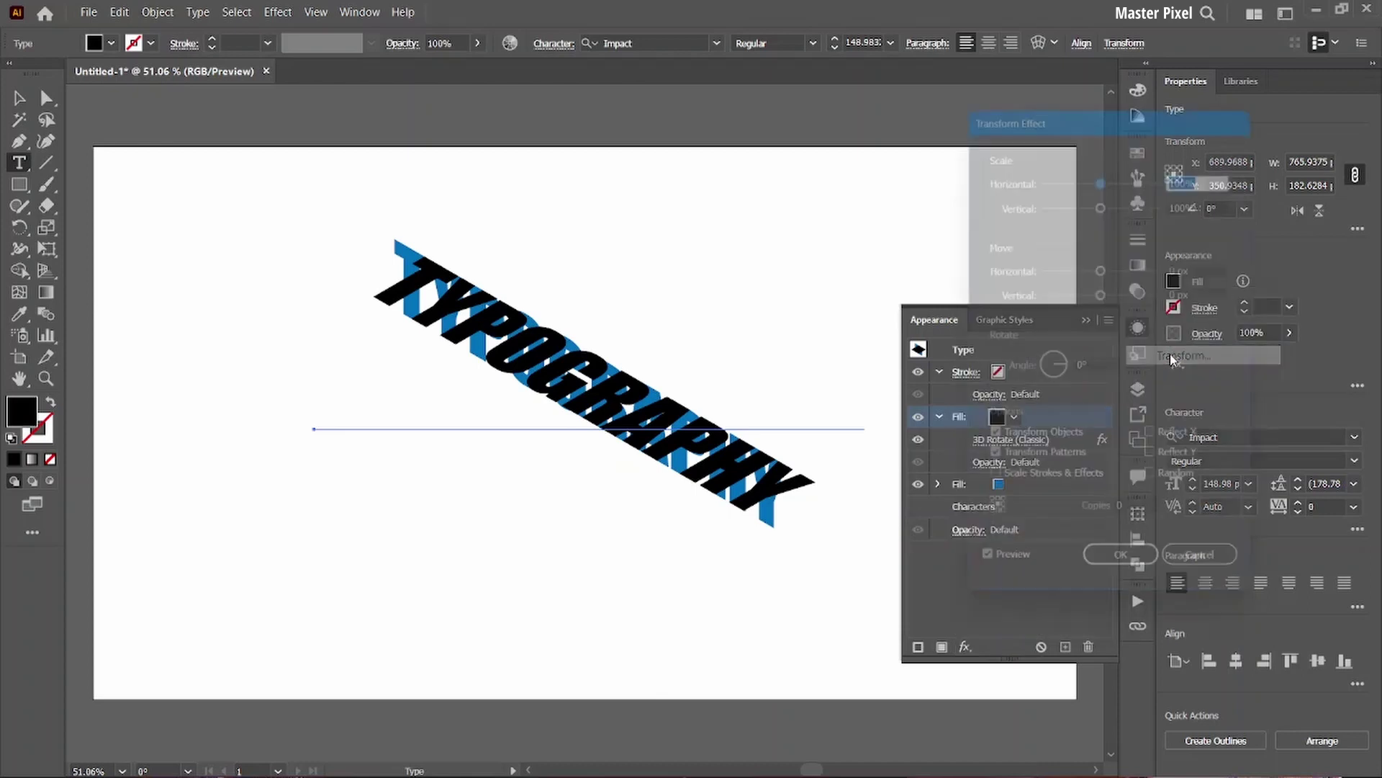
{"action": "left_click", "coordinate": [1204, 266]}
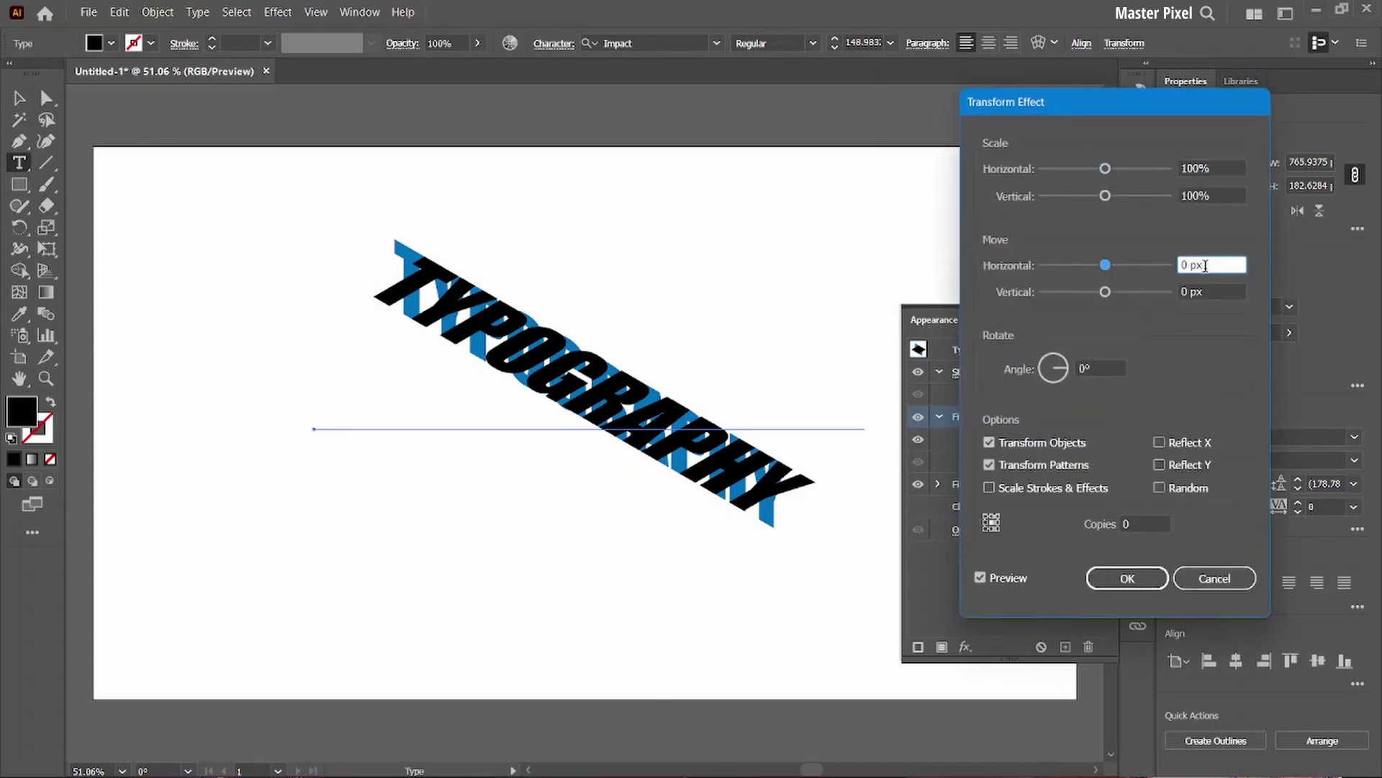
{"action": "key", "text": "Up"}
{"action": "key", "text": "Up"}
{"action": "key", "text": "Up"}
{"action": "key", "text": "Up"}
{"action": "key", "text": "Up"}
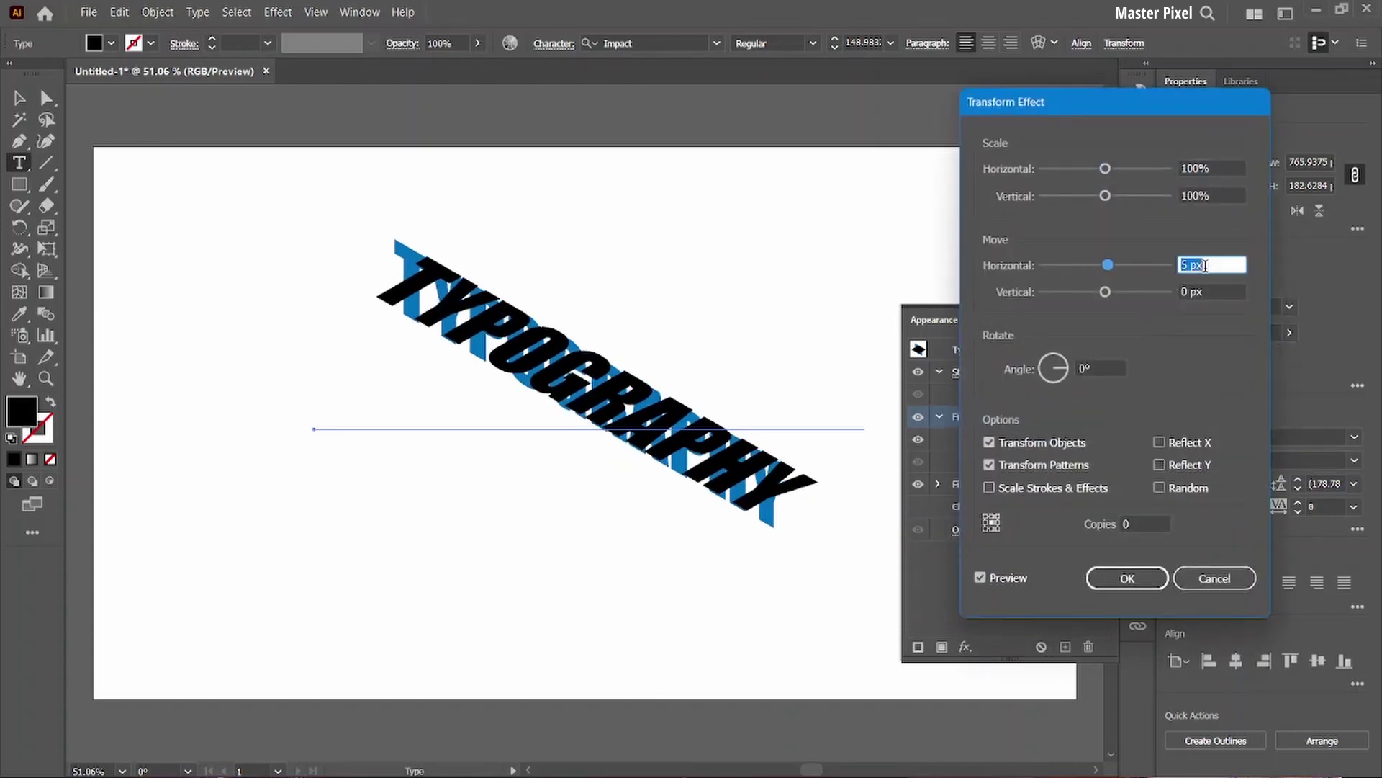
{"action": "key", "text": "Down"}
{"action": "key", "text": "Down"}
{"action": "key", "text": "Down"}
{"action": "key", "text": "Down"}
{"action": "key", "text": "Down"}
{"action": "key", "text": "Down"}
{"action": "key", "text": "Down"}
{"action": "key", "text": "Down"}
{"action": "key", "text": "Down"}
{"action": "key", "text": "Down"}
{"action": "key", "text": "Down"}
{"action": "key", "text": "Down"}
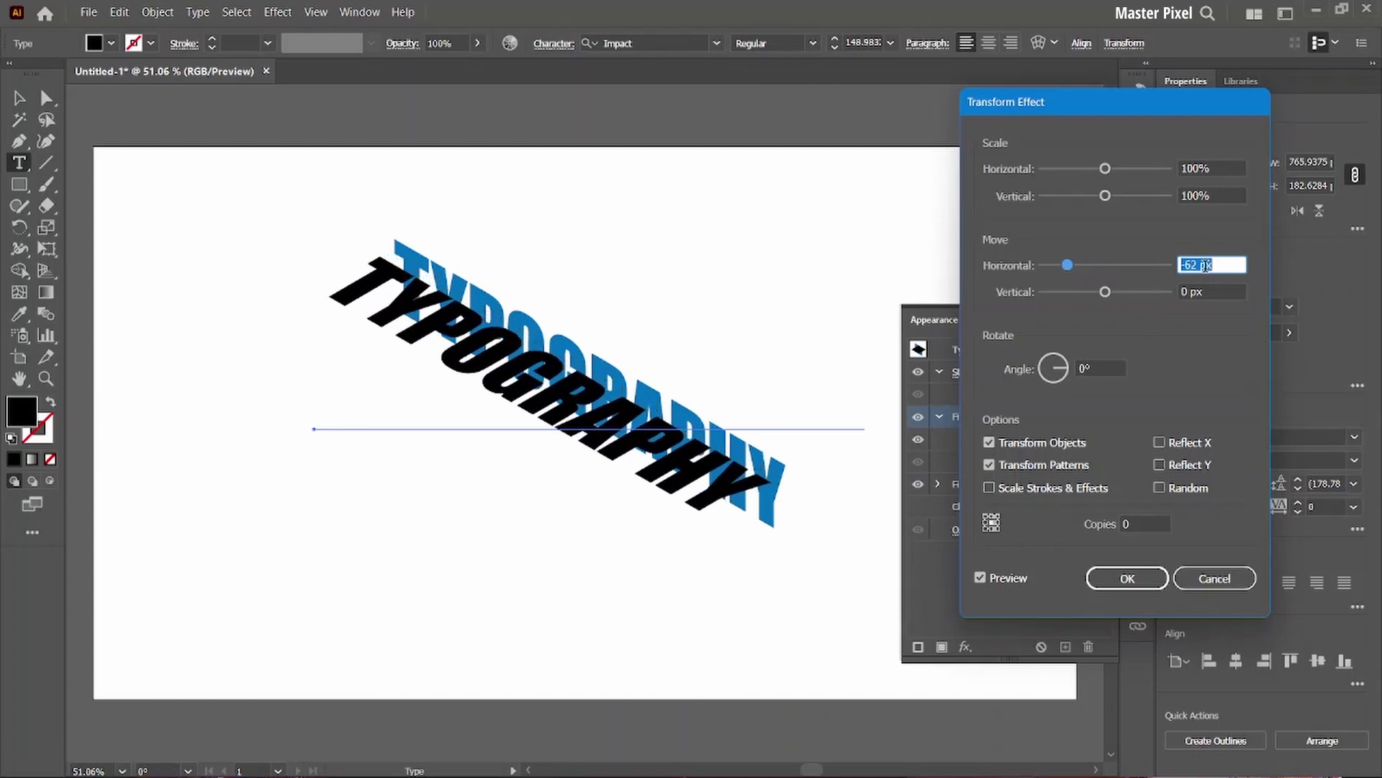
{"action": "key", "text": "Down"}
{"action": "key", "text": "Down"}
{"action": "key", "text": "Down"}
{"action": "key", "text": "Down"}
{"action": "key", "text": "Down"}
{"action": "key", "text": "Down"}
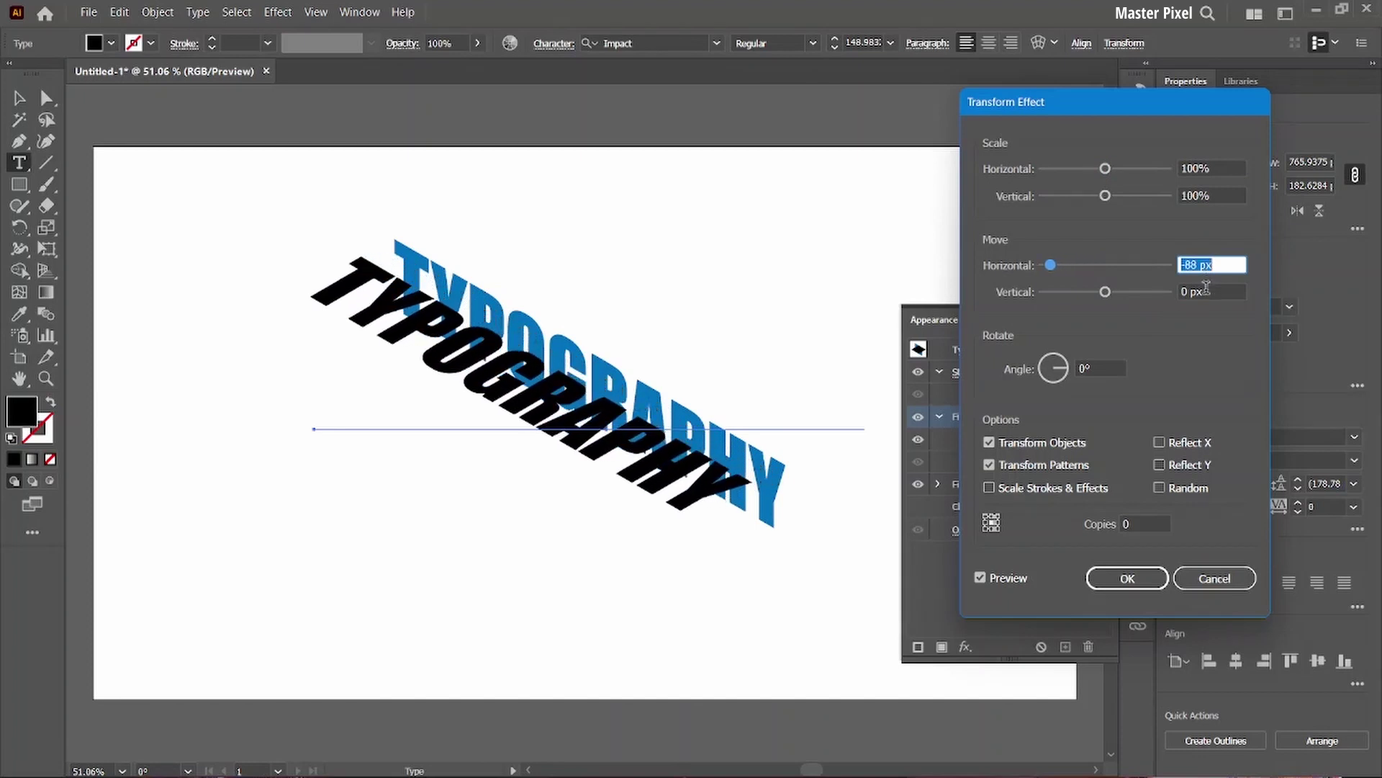
- Fine-tune the black fill's Transform move to -48 px horizontal and 72 px vertical
{"action": "left_click", "coordinate": [1206, 289]}
{"action": "key", "text": "Up"}
{"action": "key", "text": "Up"}
{"action": "key", "text": "Up"}
{"action": "key", "text": "Up"}
{"action": "key", "text": "Up"}
{"action": "key", "text": "Up"}
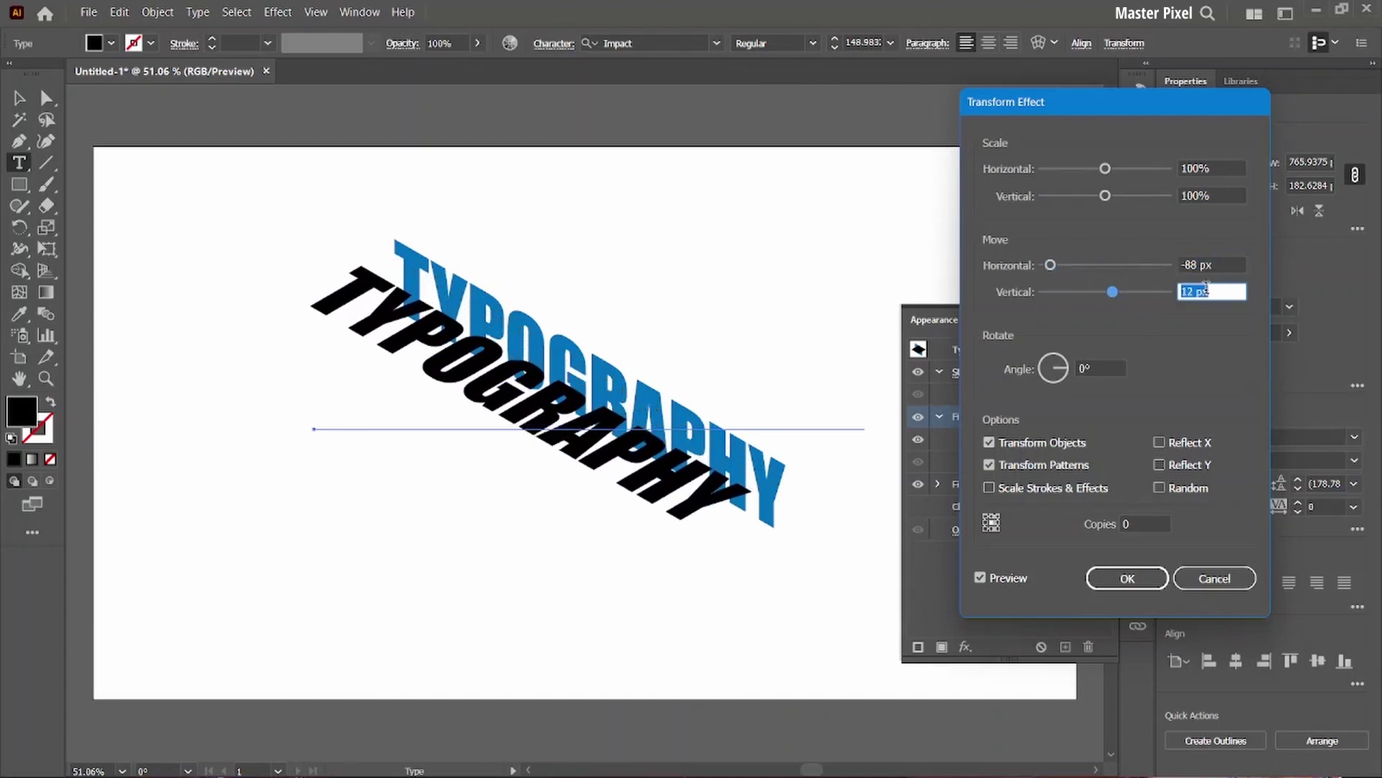
{"action": "key", "text": "Up"}
{"action": "key", "text": "Up"}
{"action": "key", "text": "Up"}
{"action": "key", "text": "Up"}
{"action": "key", "text": "Up"}
{"action": "key", "text": "Up"}
{"action": "key", "text": "Up"}
{"action": "key", "text": "Up"}
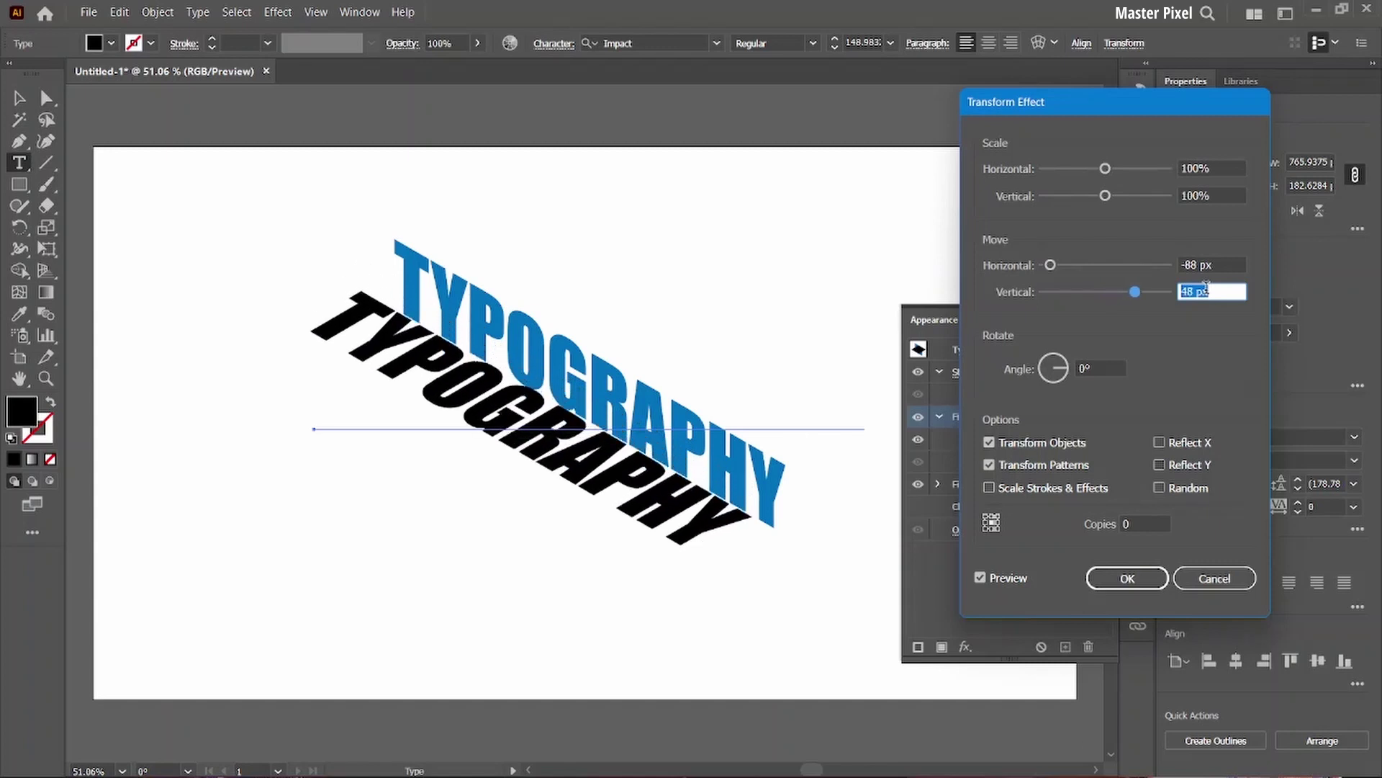
{"action": "left_click", "coordinate": [1221, 264]}
{"action": "key", "text": "Up"}
{"action": "key", "text": "Up"}
{"action": "key", "text": "Up"}
{"action": "key", "text": "Up"}
{"action": "key", "text": "Up"}
{"action": "key", "text": "Up"}
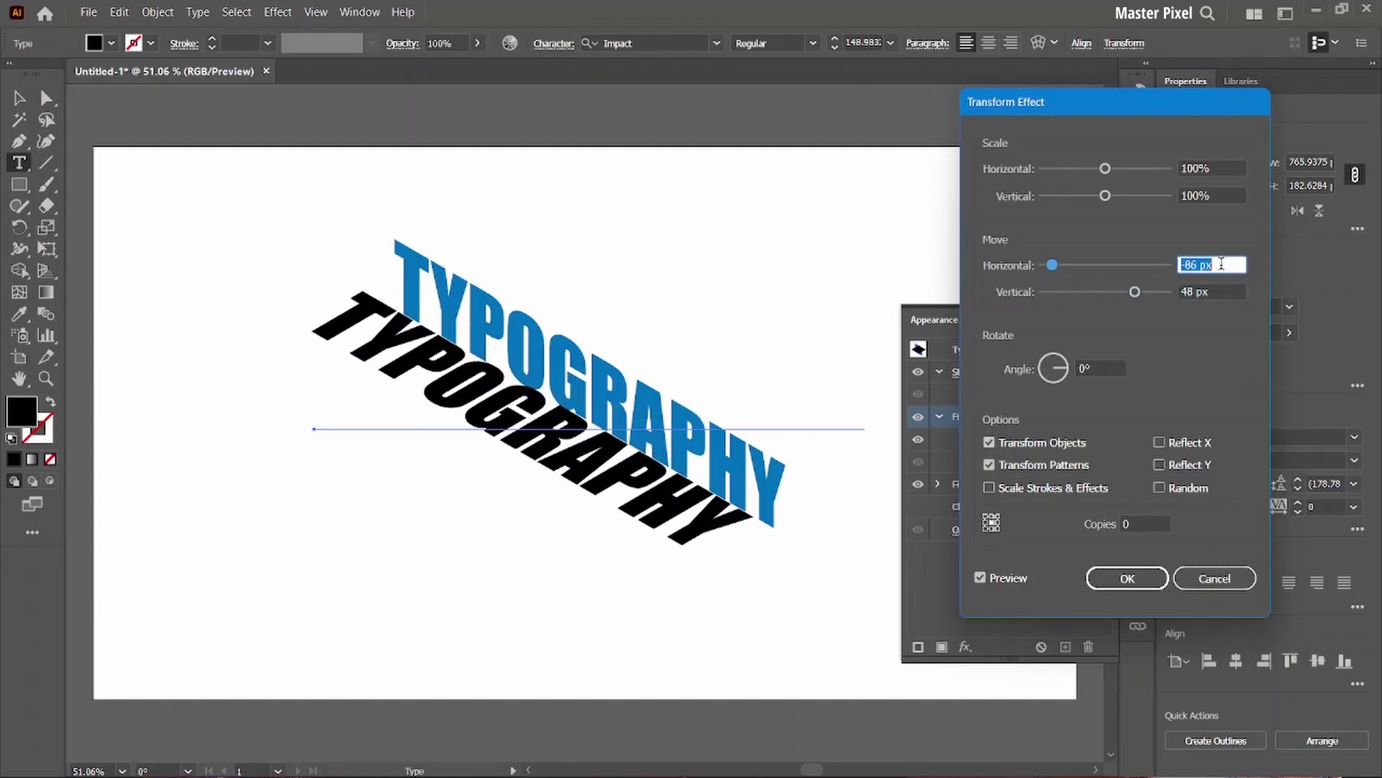
{"action": "key", "text": "Up"}
{"action": "key", "text": "Up"}
{"action": "key", "text": "Up"}
{"action": "key", "text": "Up"}
{"action": "key", "text": "Up"}
{"action": "key", "text": "Up"}
{"action": "key", "text": "Up"}
{"action": "key", "text": "Up"}
{"action": "key", "text": "Up"}
{"action": "left_click", "coordinate": [1223, 291]}
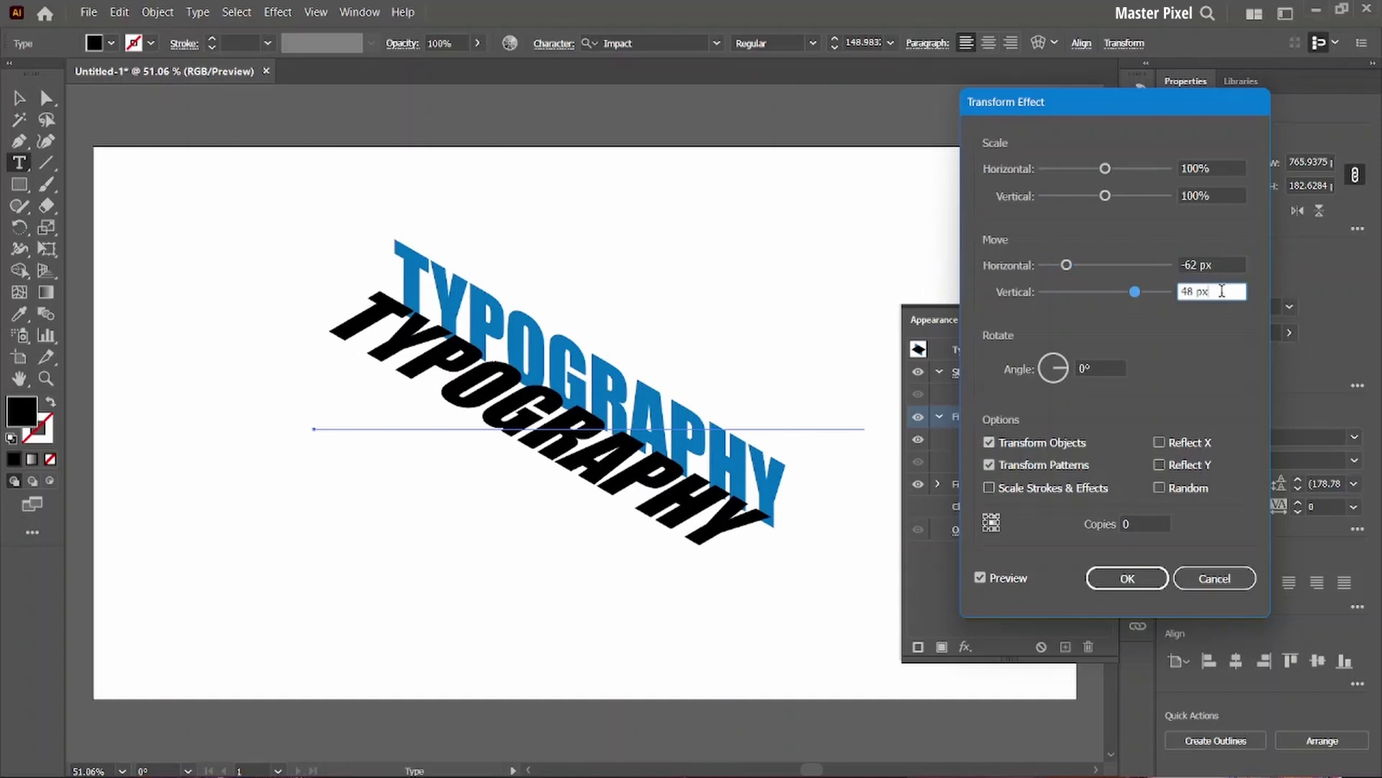
{"action": "key", "text": "Up"}
{"action": "key", "text": "Up"}
{"action": "key", "text": "Up"}
{"action": "key", "text": "Up"}
{"action": "key", "text": "Up"}
{"action": "key", "text": "Up"}
{"action": "key", "text": "Up"}
{"action": "key", "text": "Up"}
{"action": "key", "text": "Up"}
{"action": "key", "text": "Up"}
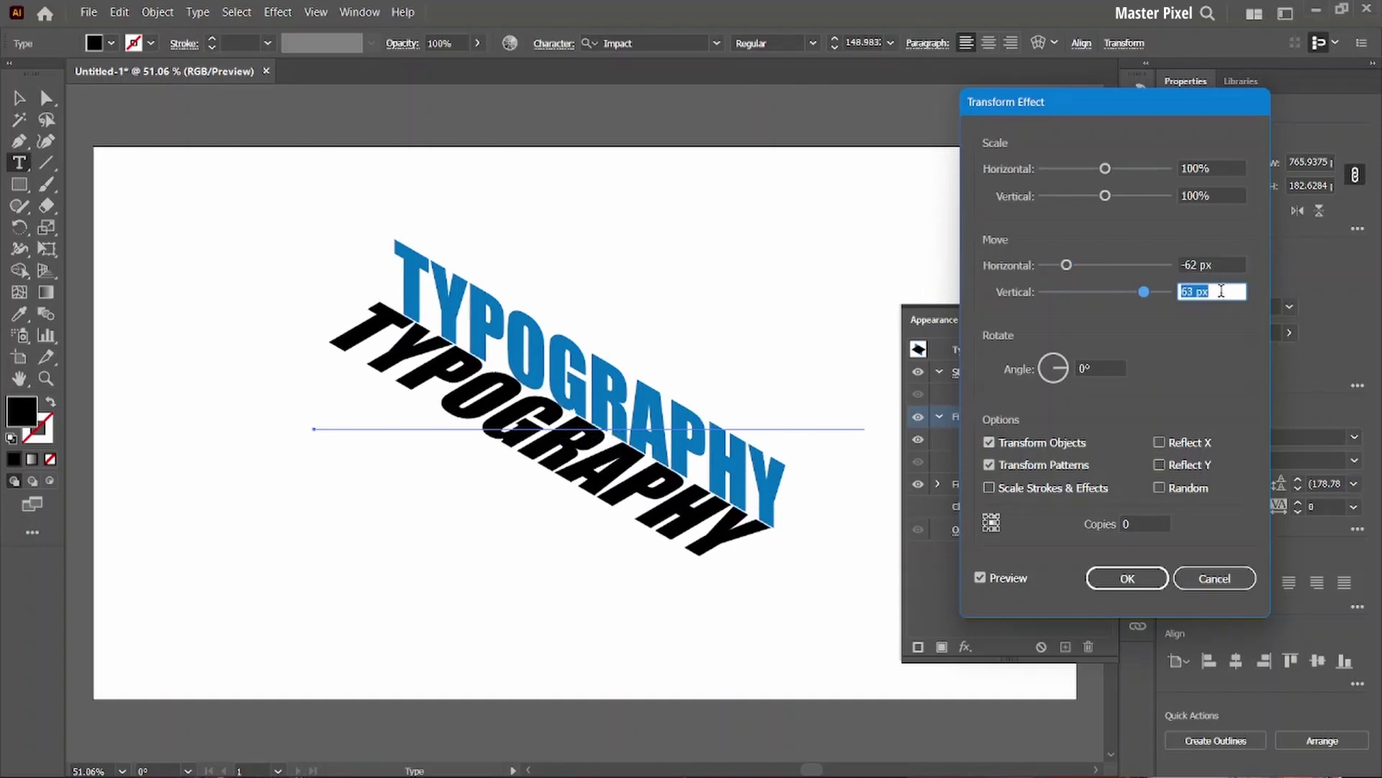
{"action": "left_click", "coordinate": [1222, 264]}
{"action": "key", "text": "Up"}
{"action": "key", "text": "Up"}
{"action": "key", "text": "Up"}
{"action": "key", "text": "Up"}
{"action": "key", "text": "Up"}
{"action": "key", "text": "Up"}
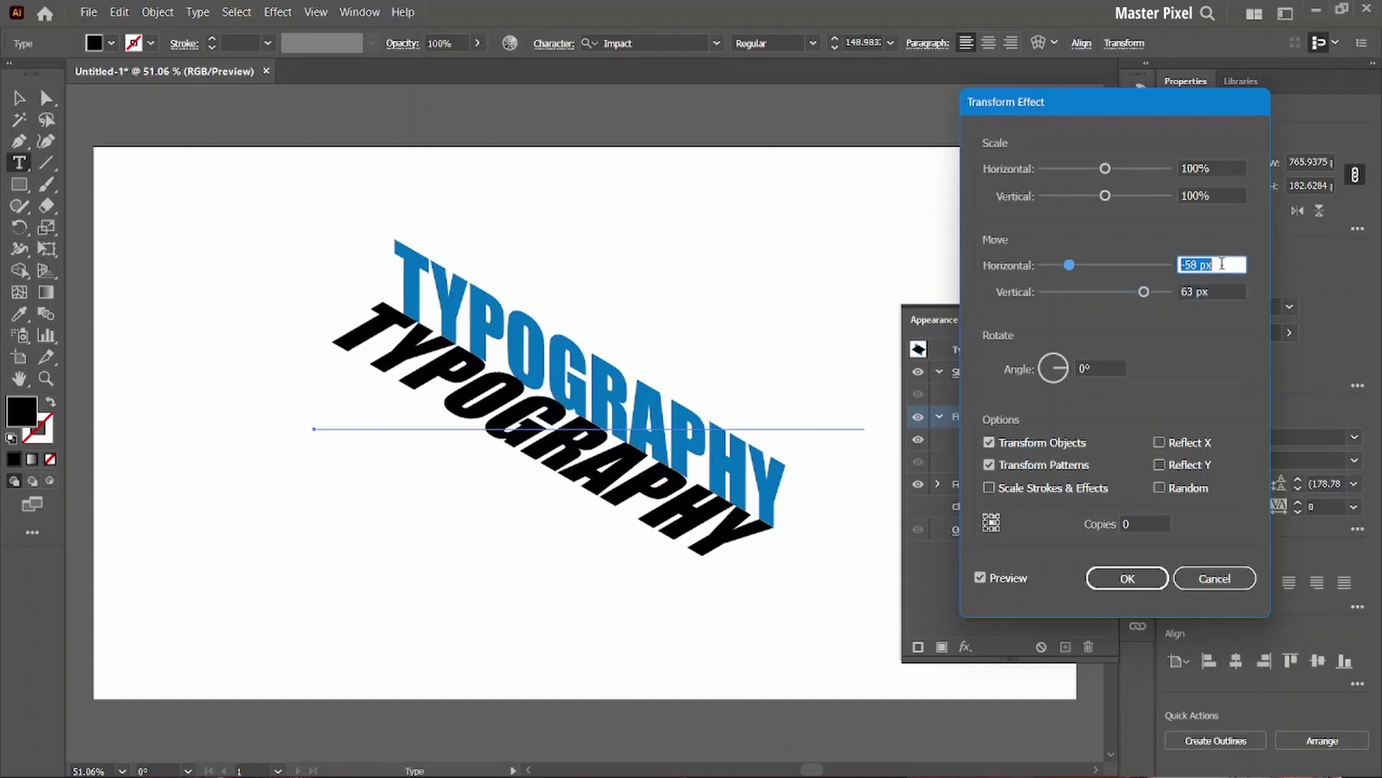
{"action": "key", "text": "Up"}
{"action": "key", "text": "Up"}
{"action": "key", "text": "Up"}
{"action": "key", "text": "Up"}
{"action": "key", "text": "Up"}
{"action": "key", "text": "Up"}
{"action": "left_click", "coordinate": [1220, 296]}
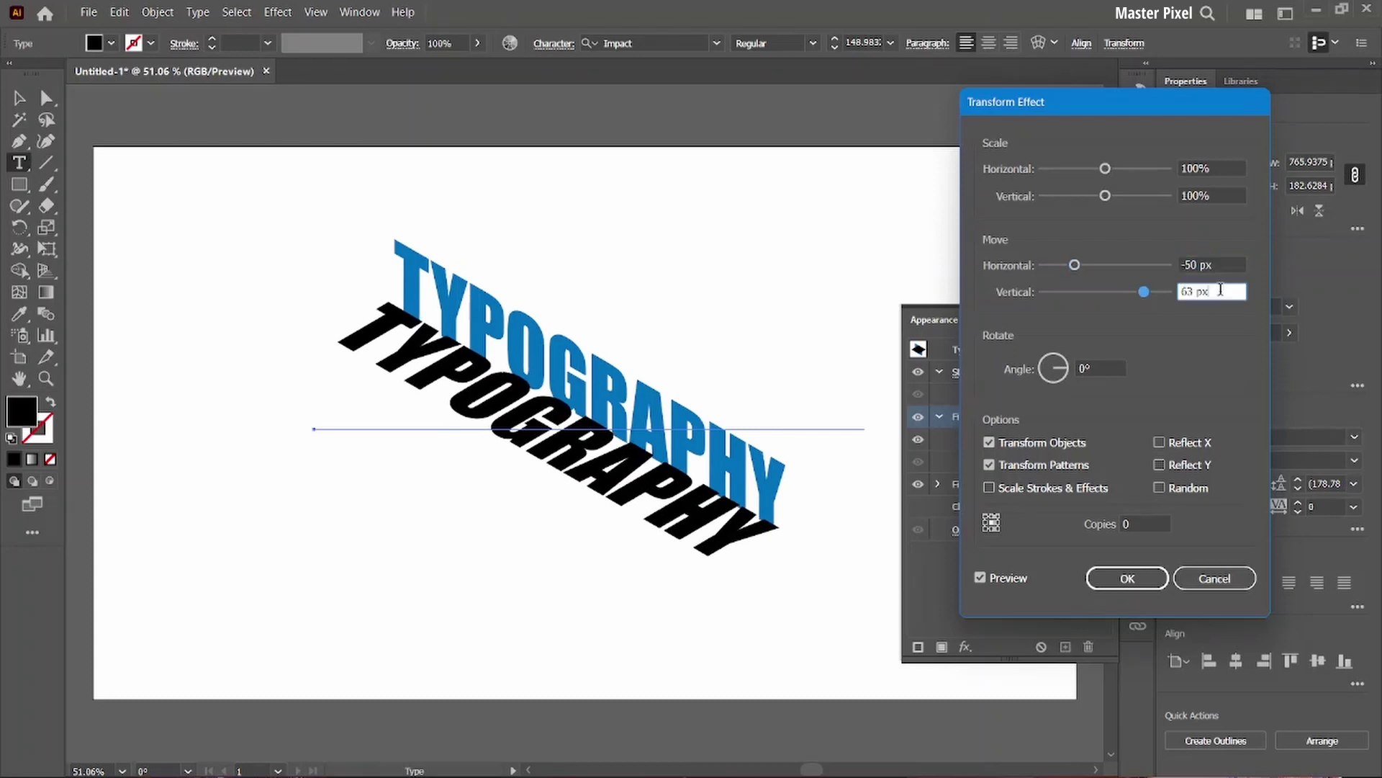
{"action": "key", "text": "Up"}
{"action": "key", "text": "Up"}
{"action": "key", "text": "Up"}
{"action": "key", "text": "Up"}
{"action": "key", "text": "Up"}
{"action": "key", "text": "Up"}
{"action": "key", "text": "Up"}
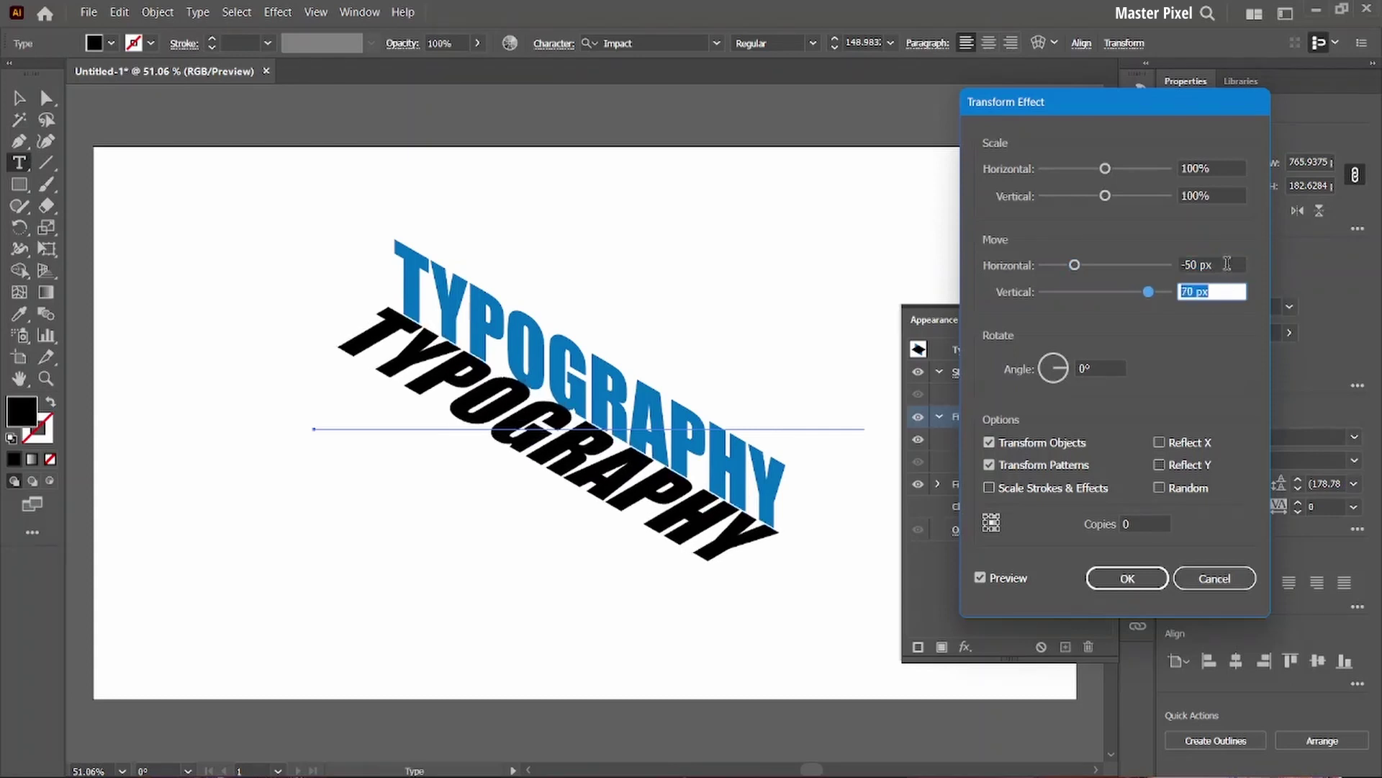
{"action": "left_click", "coordinate": [1227, 263]}
{"action": "key", "text": "Up"}
{"action": "key", "text": "Up"}
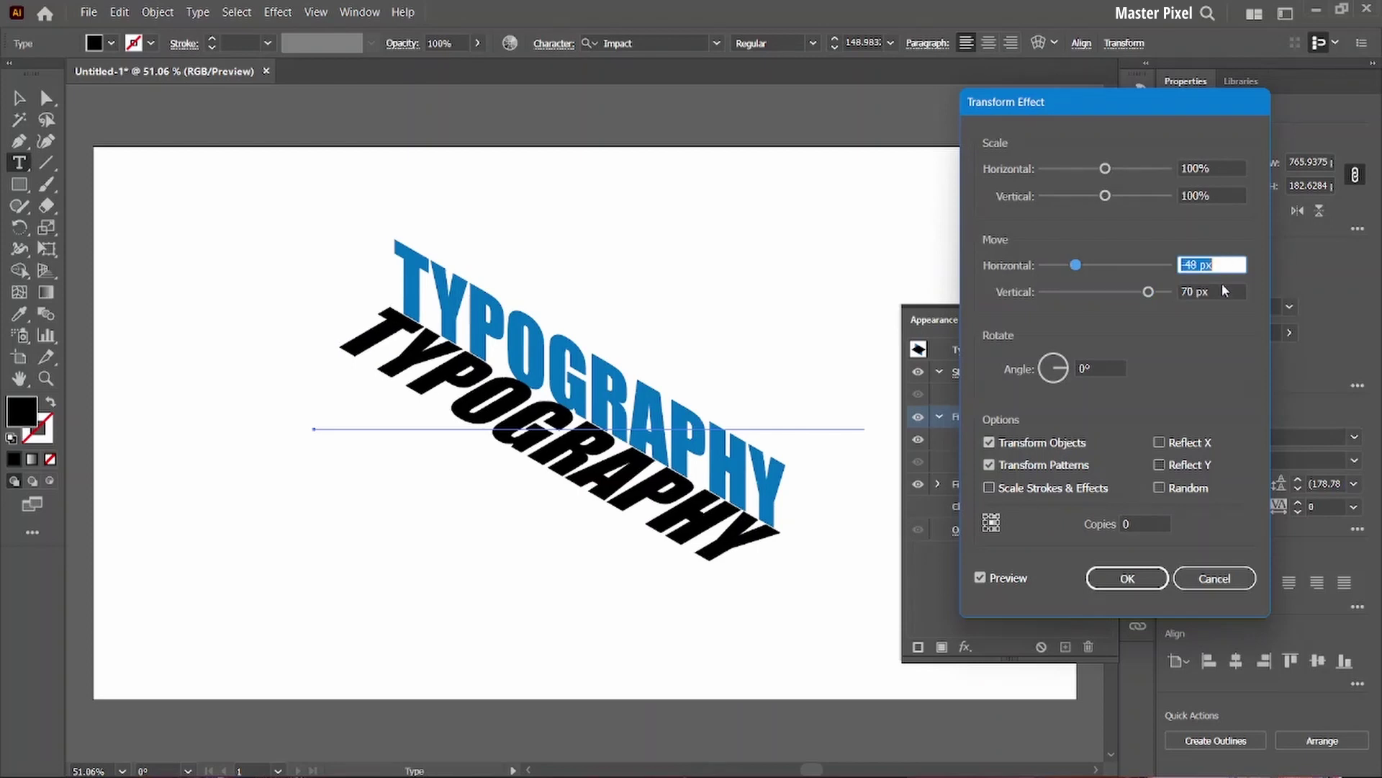
{"action": "left_click", "coordinate": [1218, 290]}
{"action": "key", "text": "Up"}
{"action": "key", "text": "Up"}
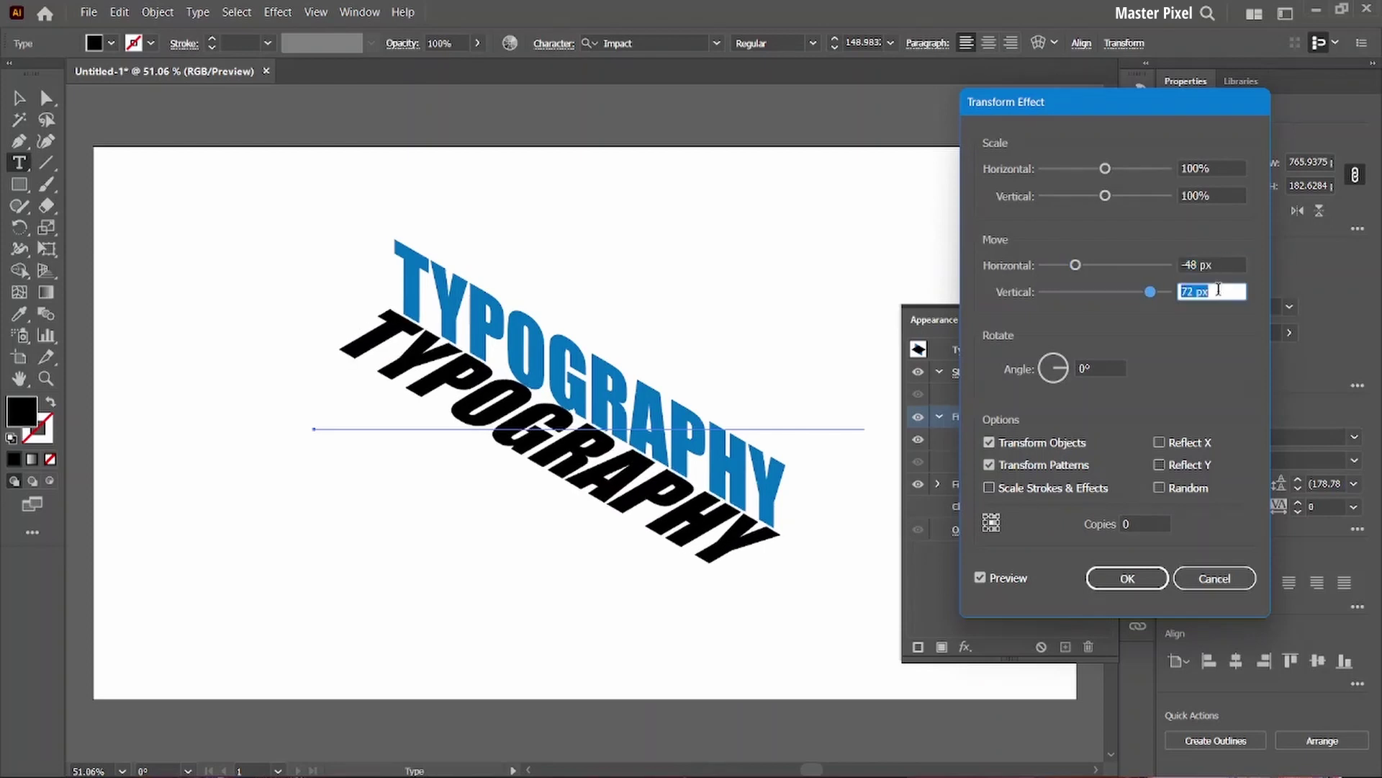
{"action": "key", "text": "Down"}
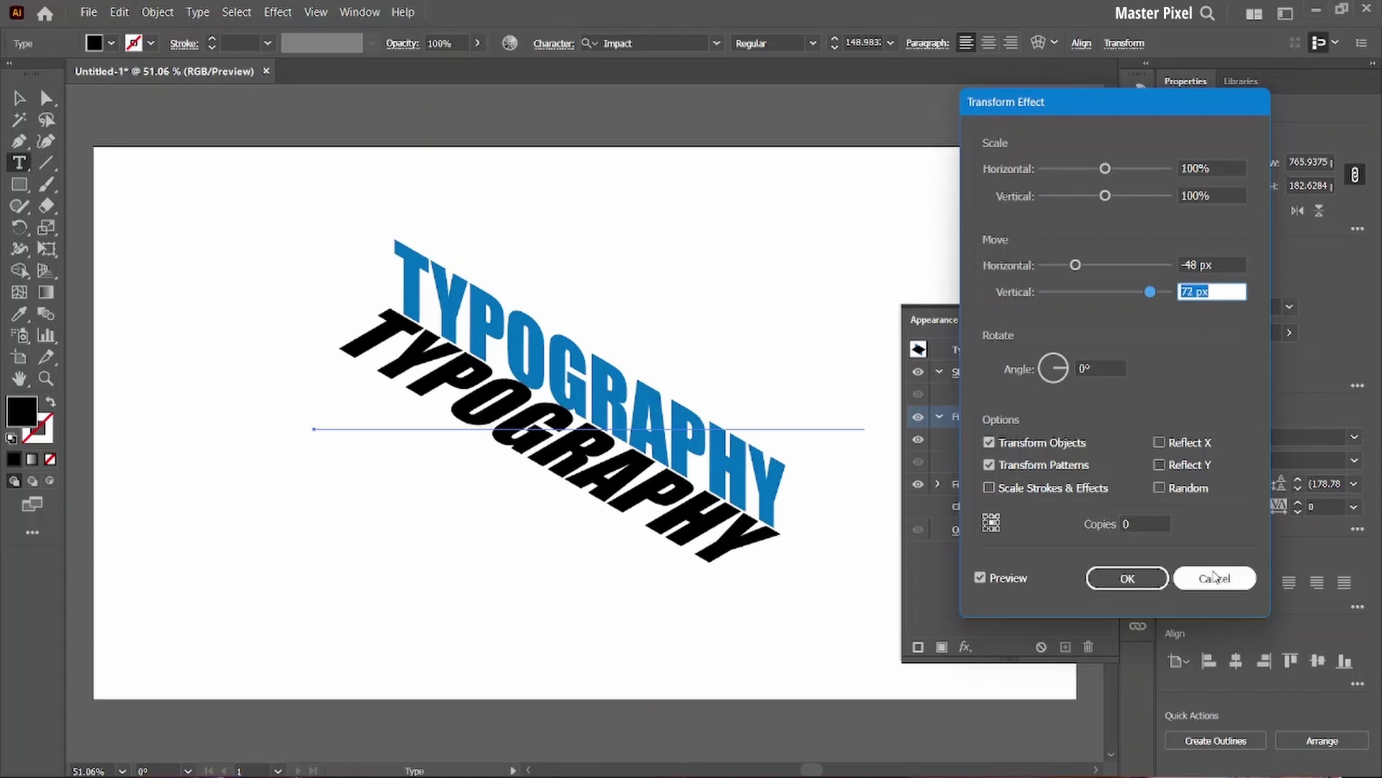
- Apply the offset and duplicate the black fill into a third black fill
{"action": "left_click", "coordinate": [1150, 574]}
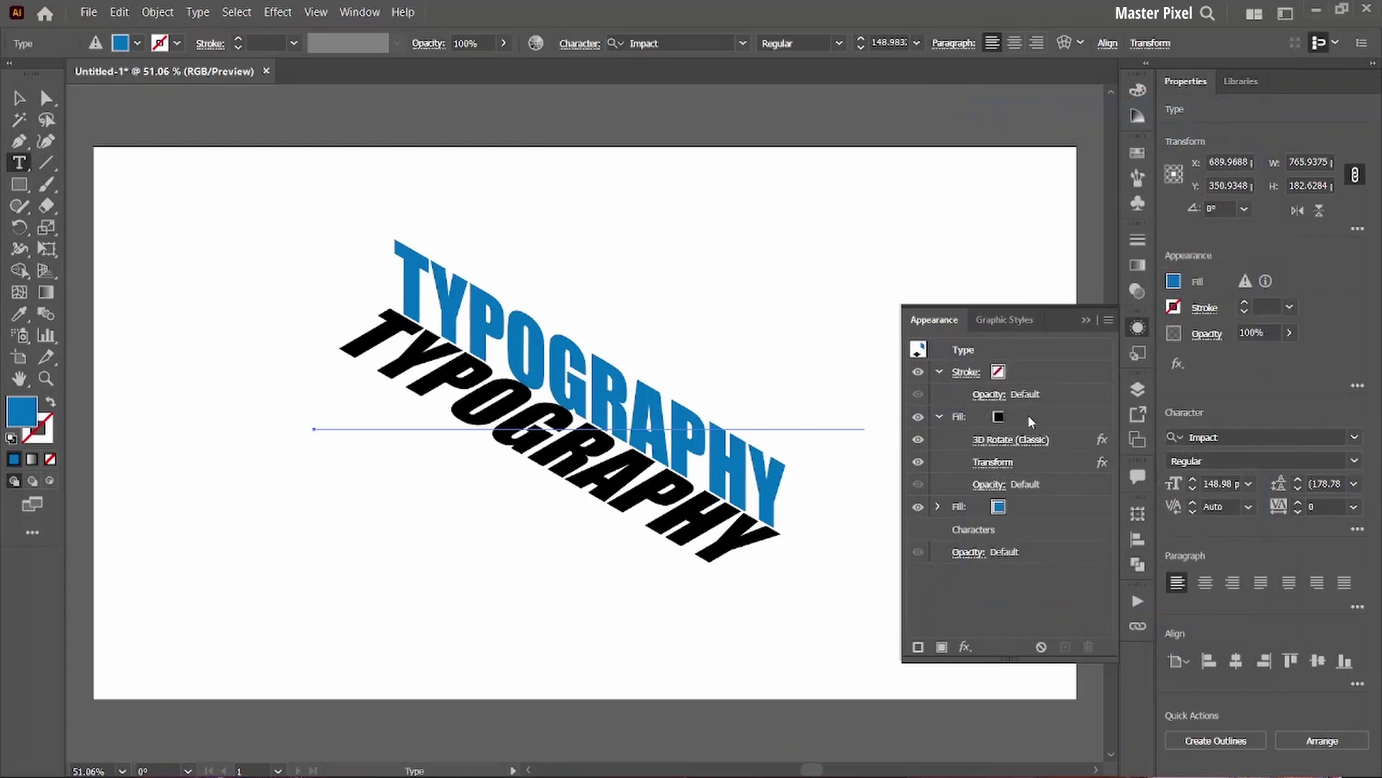
{"action": "left_click", "coordinate": [943, 416]}
{"action": "left_click", "coordinate": [1047, 416]}
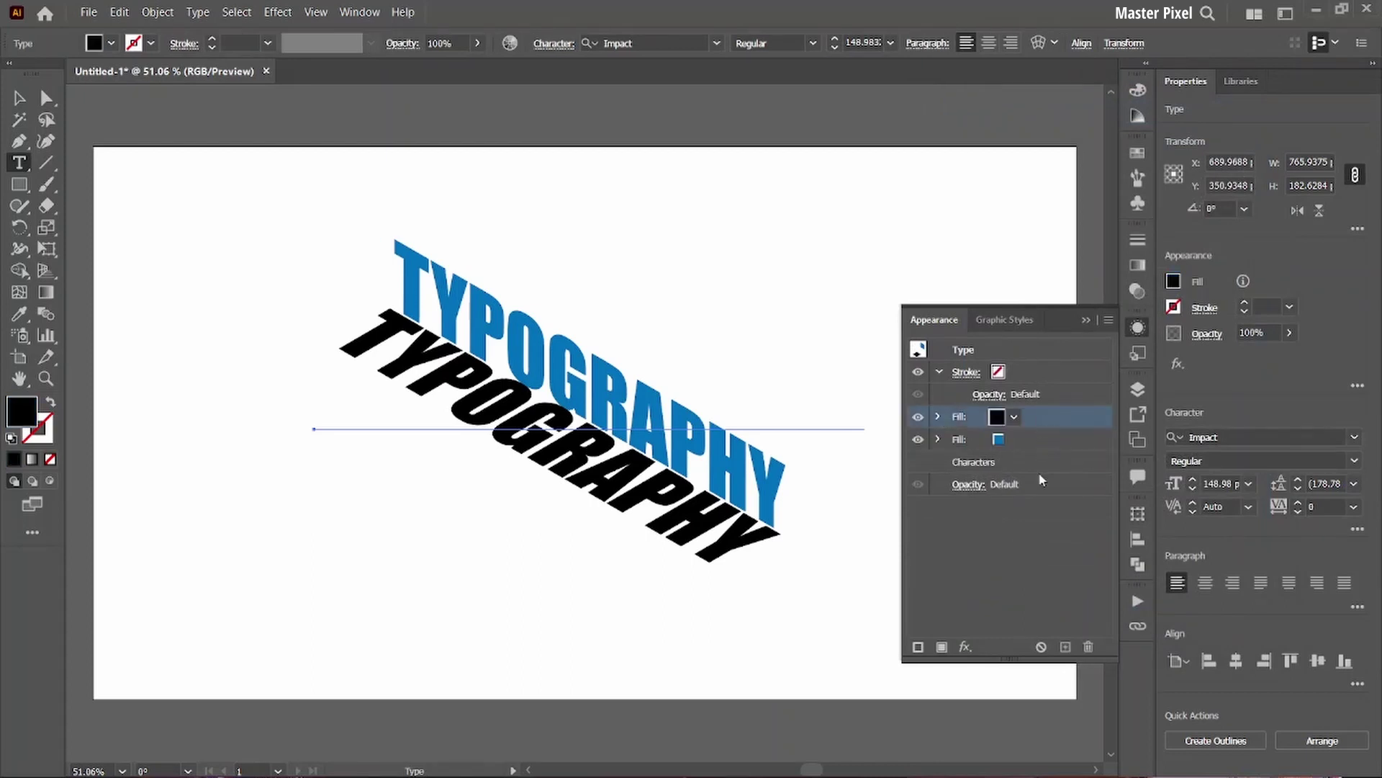
{"action": "left_click", "coordinate": [941, 647]}
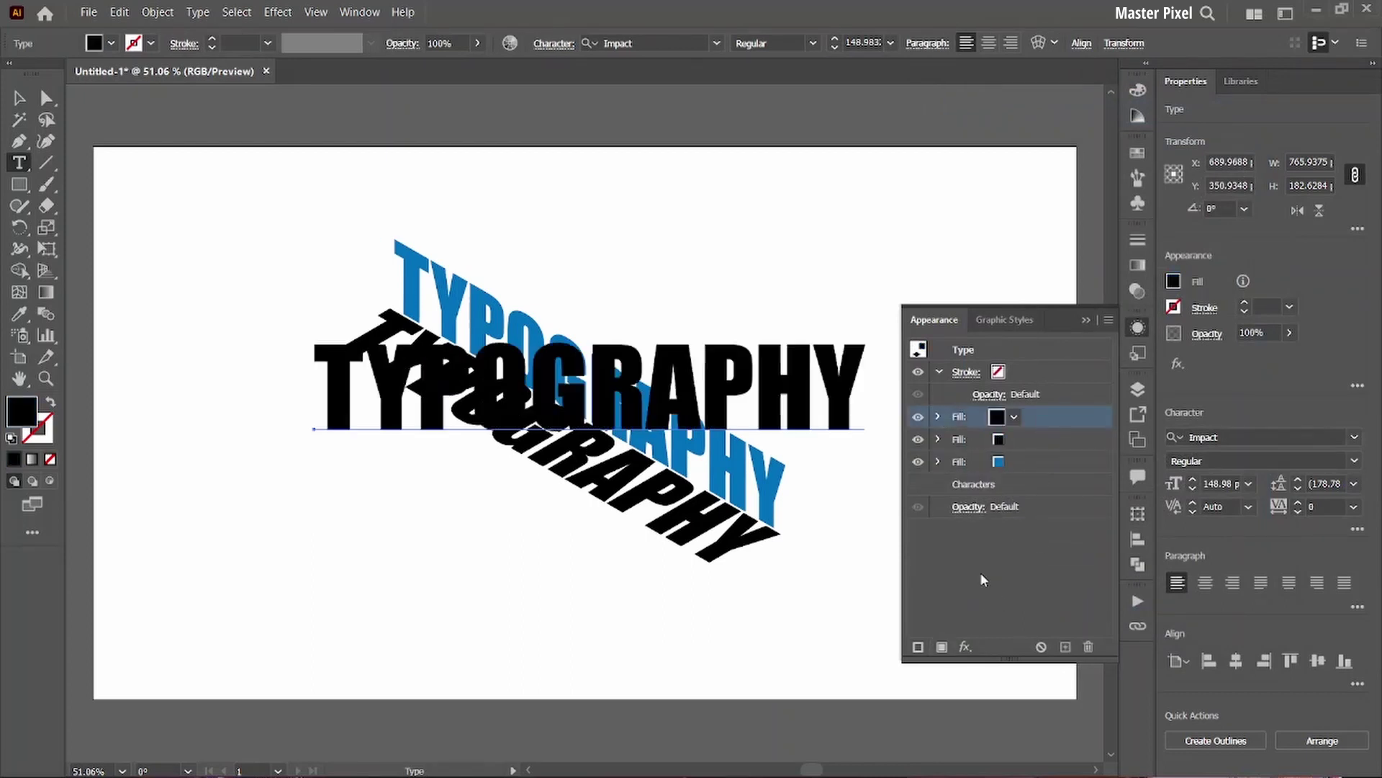
{"action": "left_click", "coordinate": [938, 417]}
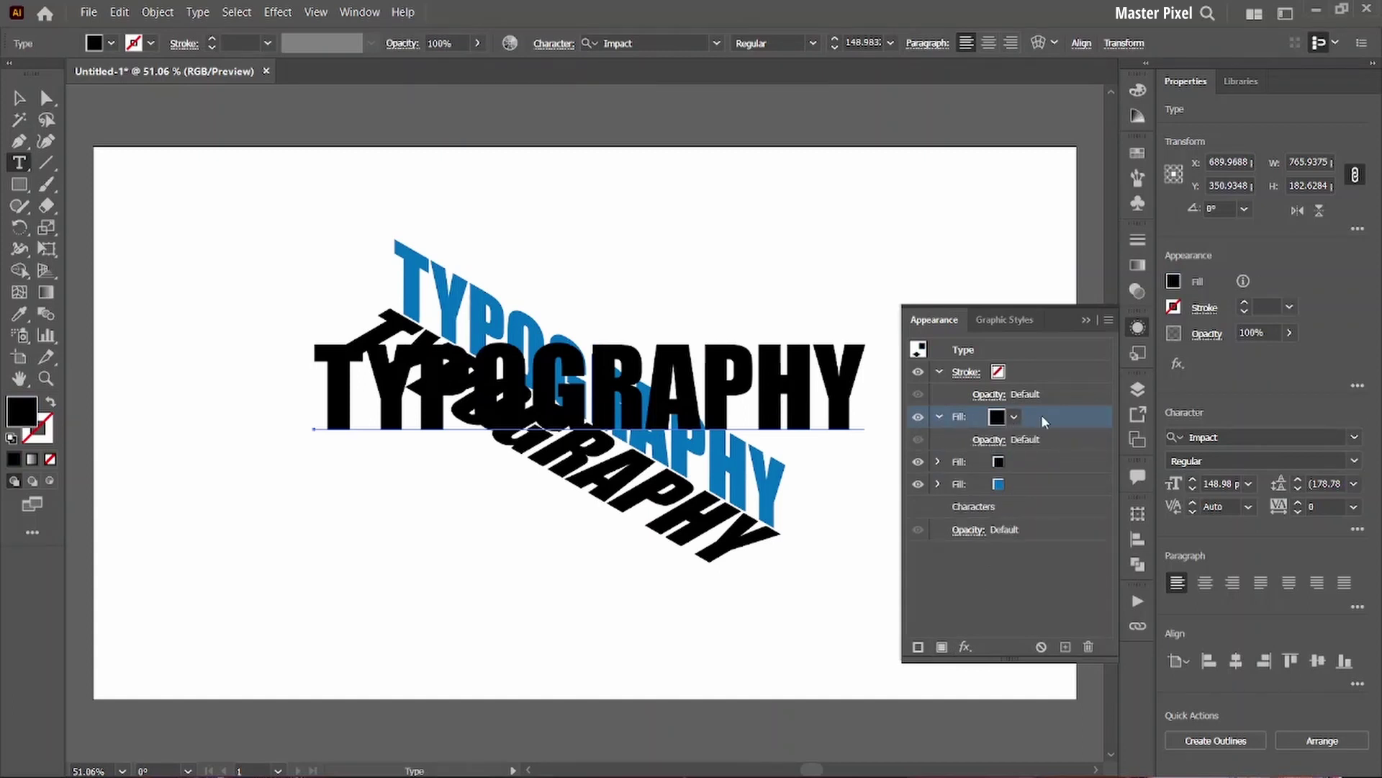
- Give the new black fill a 3D (Classic) Rotate set to Isometric Bottom
{"action": "left_click", "coordinate": [965, 647]}
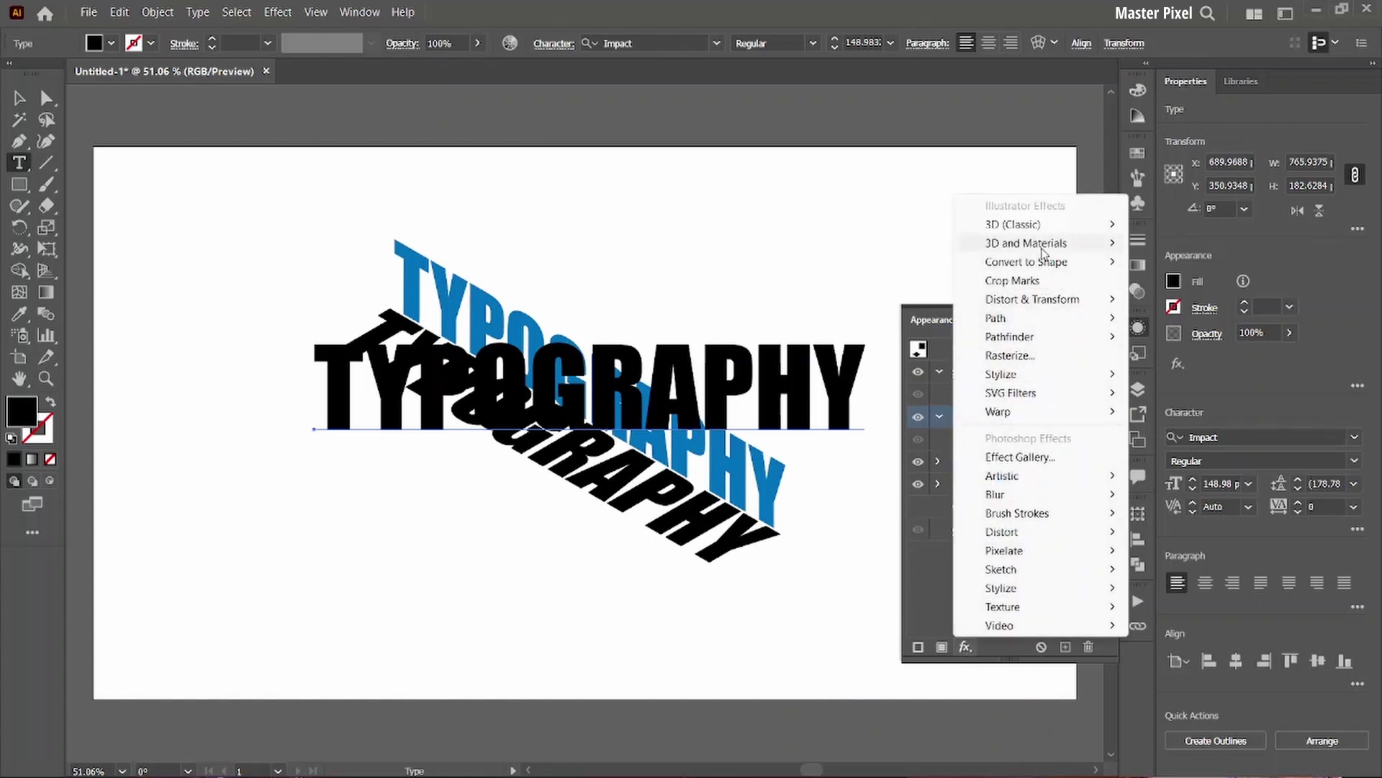
{"action": "mouse_move", "coordinate": [1013, 224]}
{"action": "left_click", "coordinate": [1167, 263]}
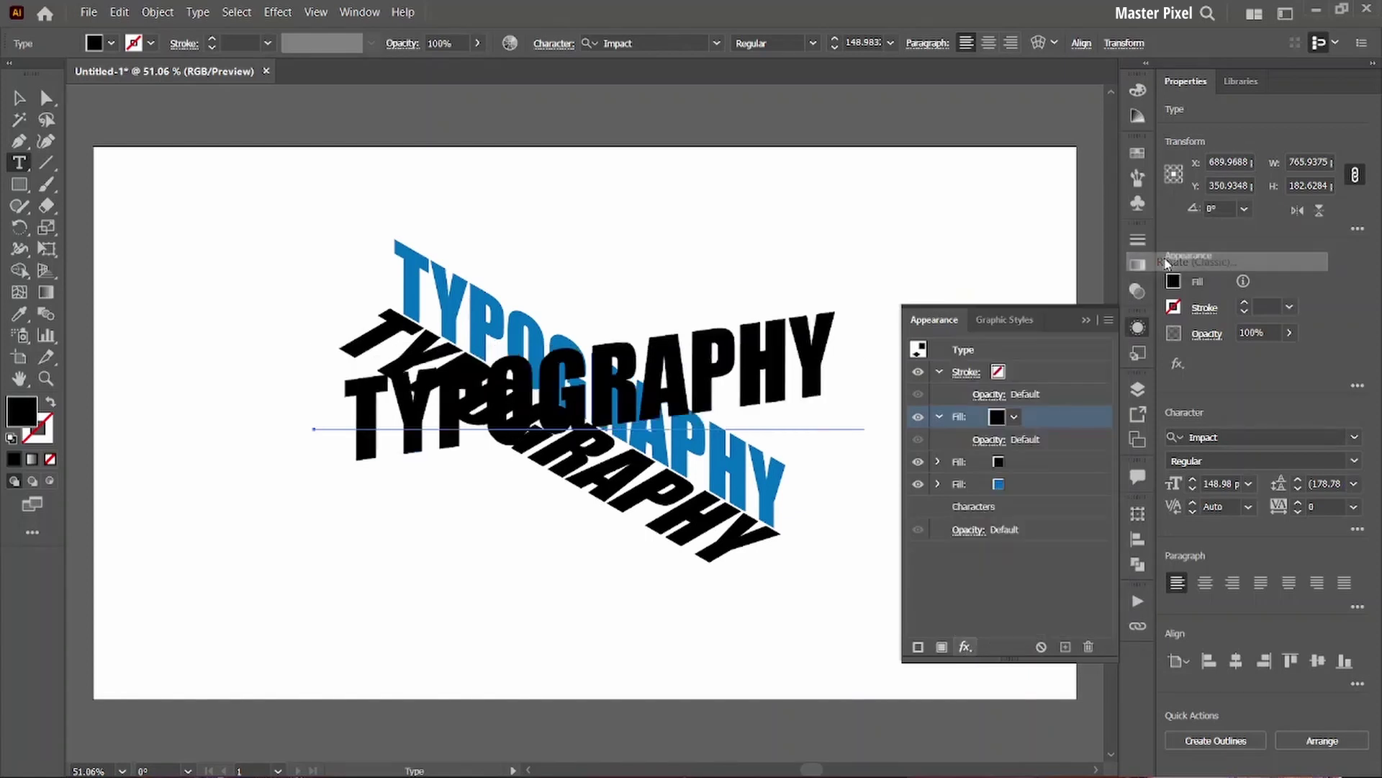
{"action": "left_click", "coordinate": [1011, 231]}
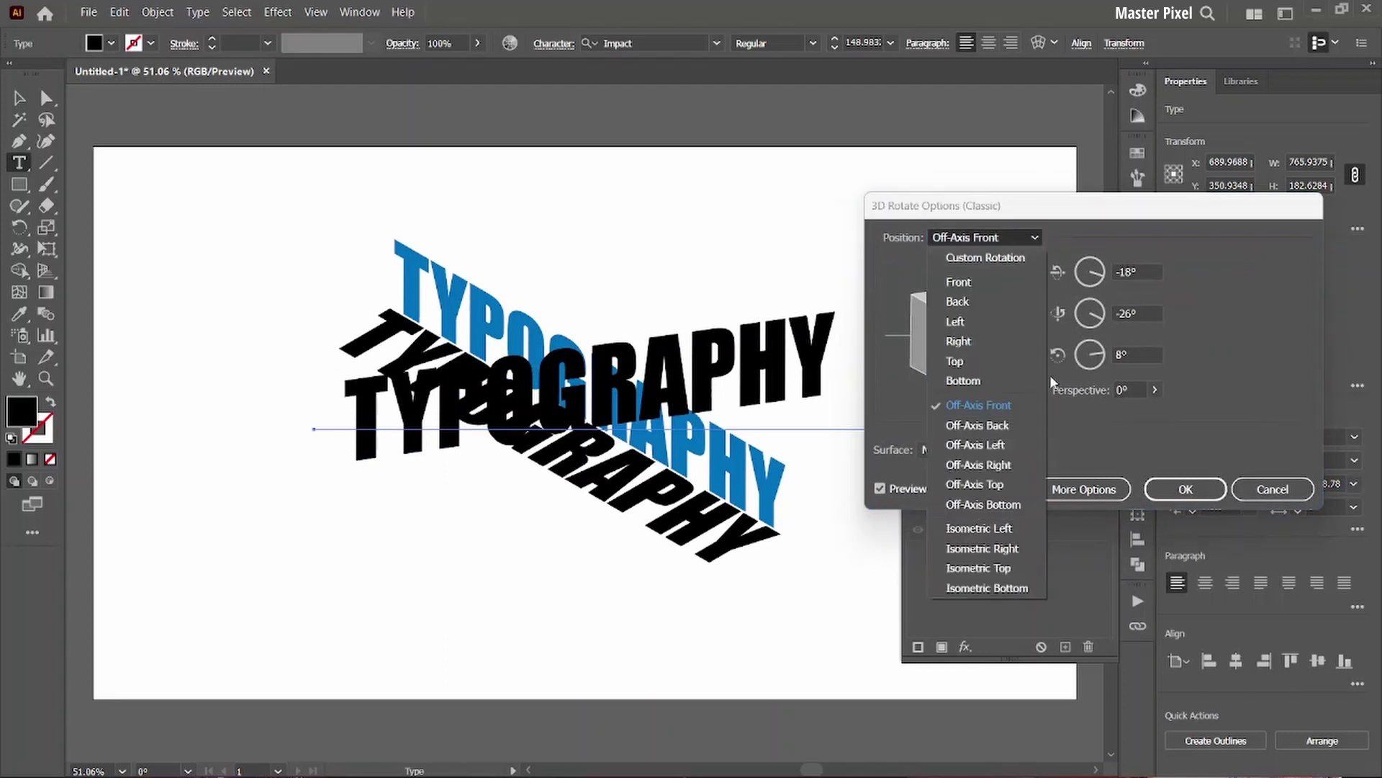
{"action": "left_click", "coordinate": [988, 589]}
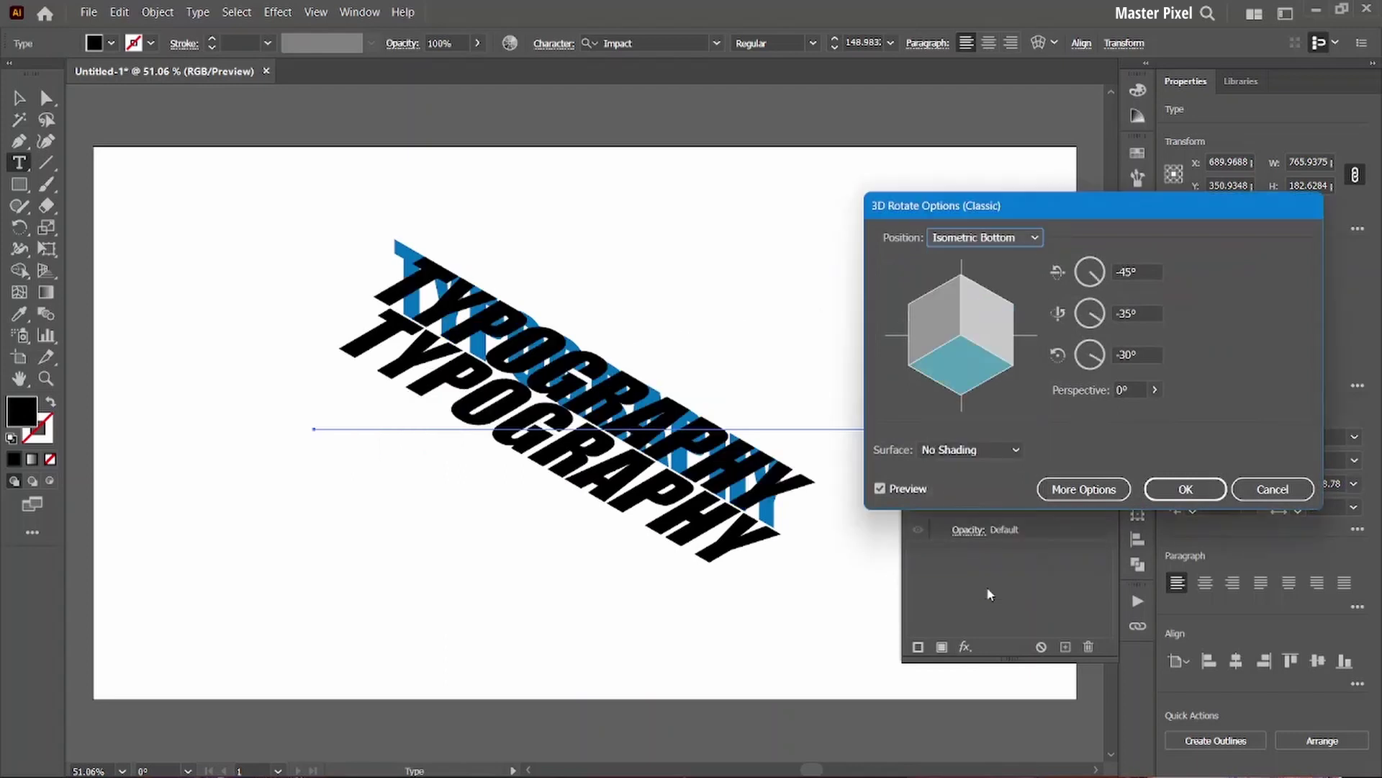
{"action": "left_click", "coordinate": [1159, 494]}
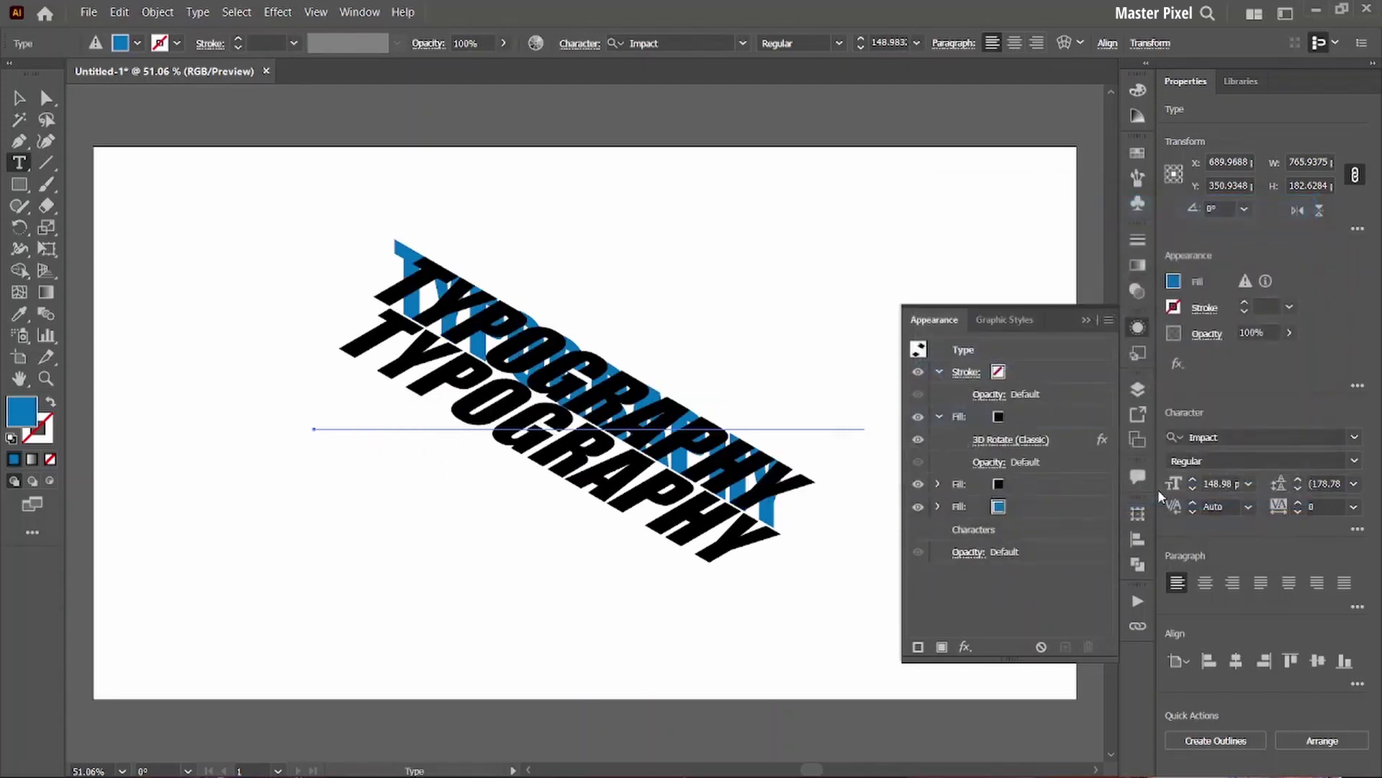
- Add a Transform effect to the top black fill and enter rough horizontal and vertical offsets
{"action": "left_click", "coordinate": [1015, 419]}
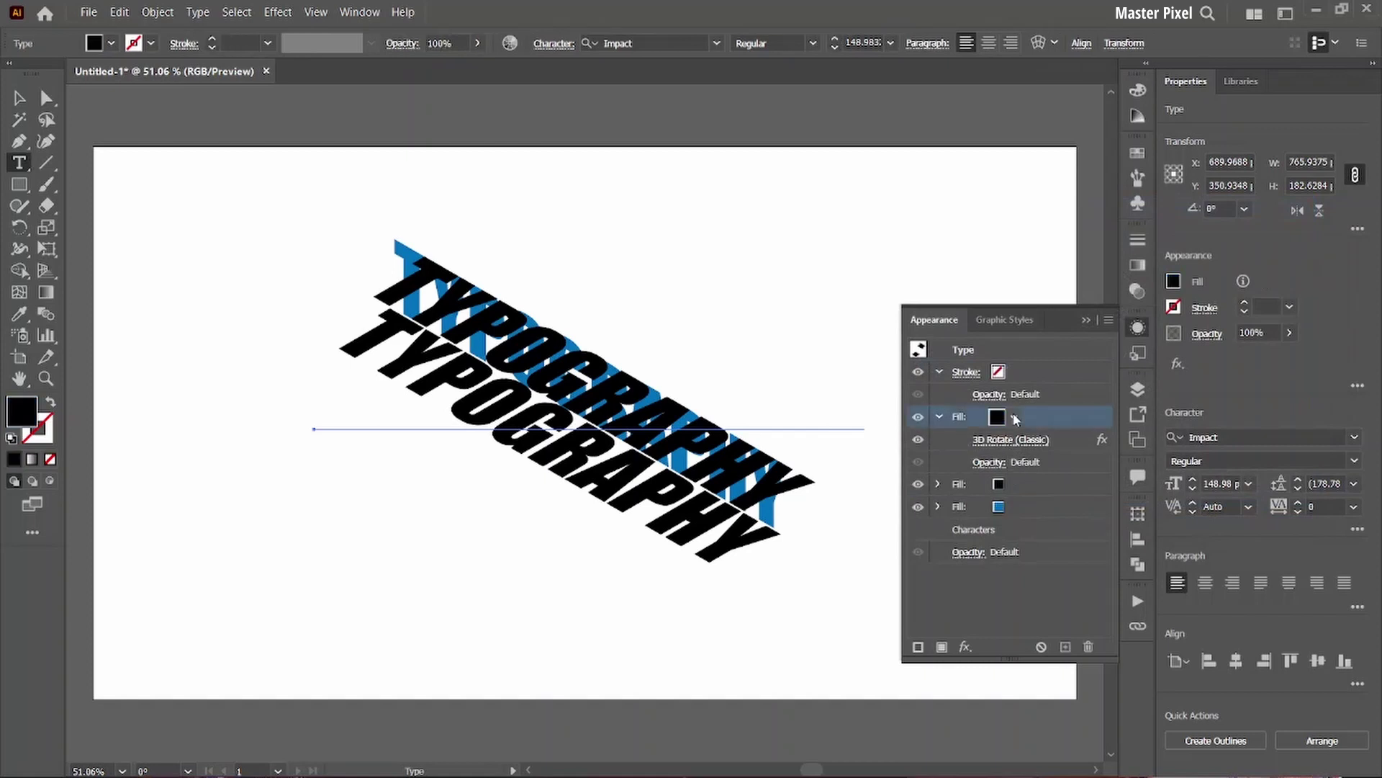
{"action": "left_click", "coordinate": [965, 648]}
{"action": "mouse_move", "coordinate": [1031, 299]}
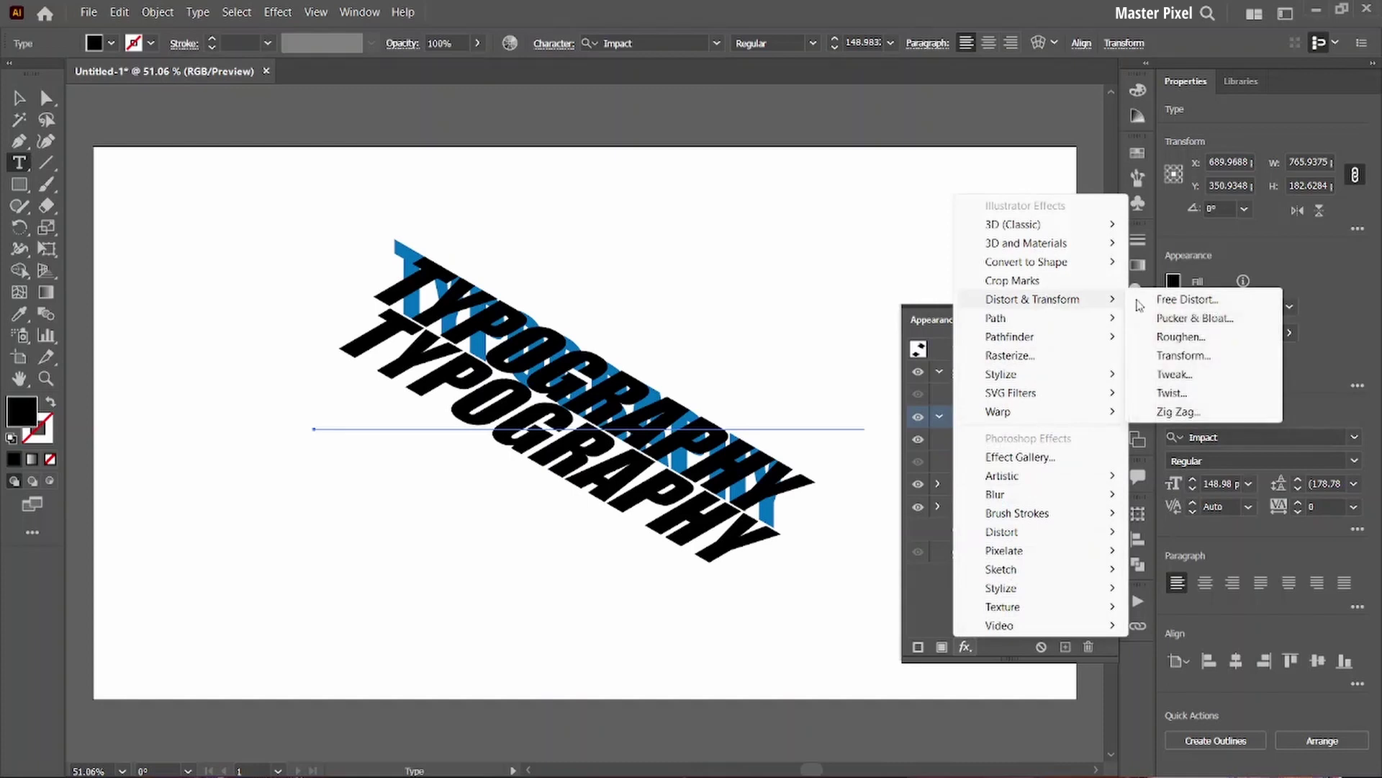
{"action": "left_click", "coordinate": [1183, 356]}
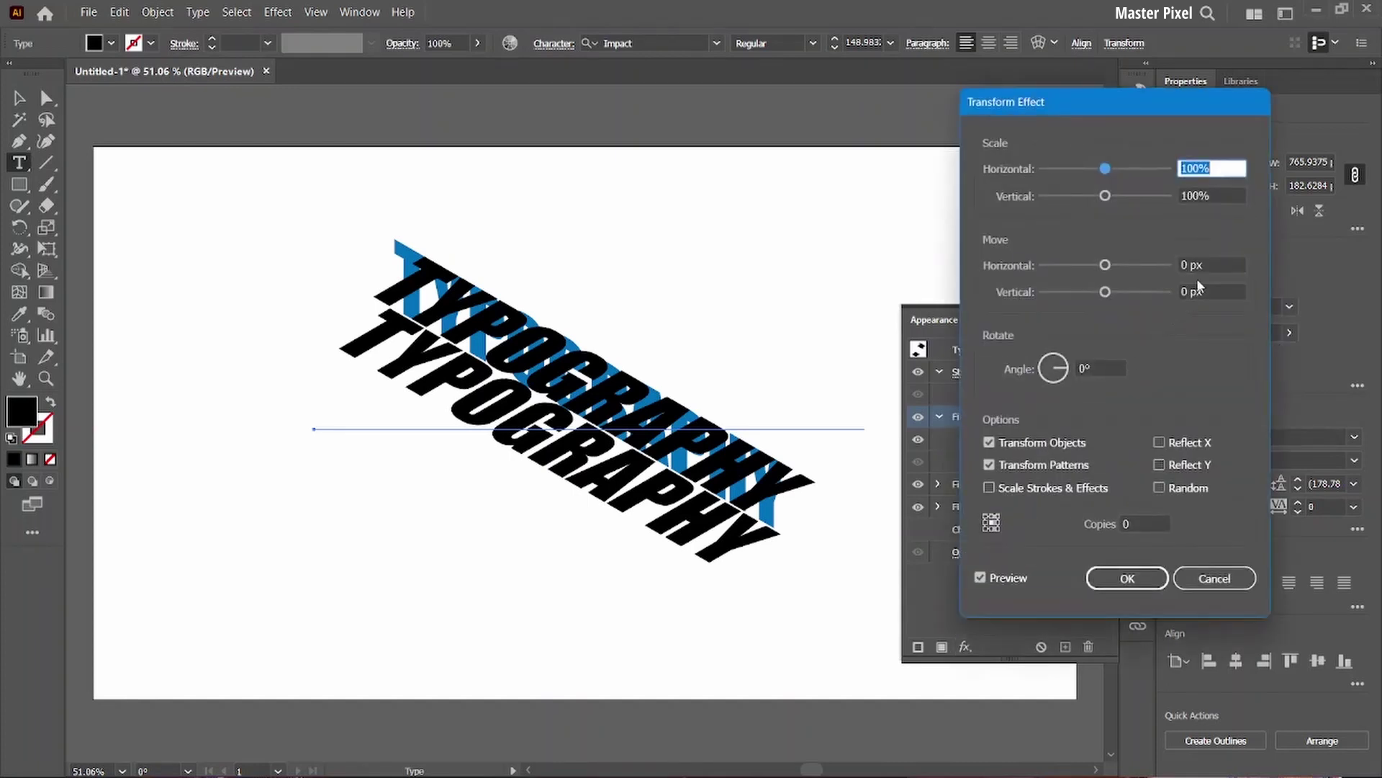
{"action": "key", "text": "Tab"}
{"action": "key", "text": "Tab"}
{"action": "type", "text": "16"}
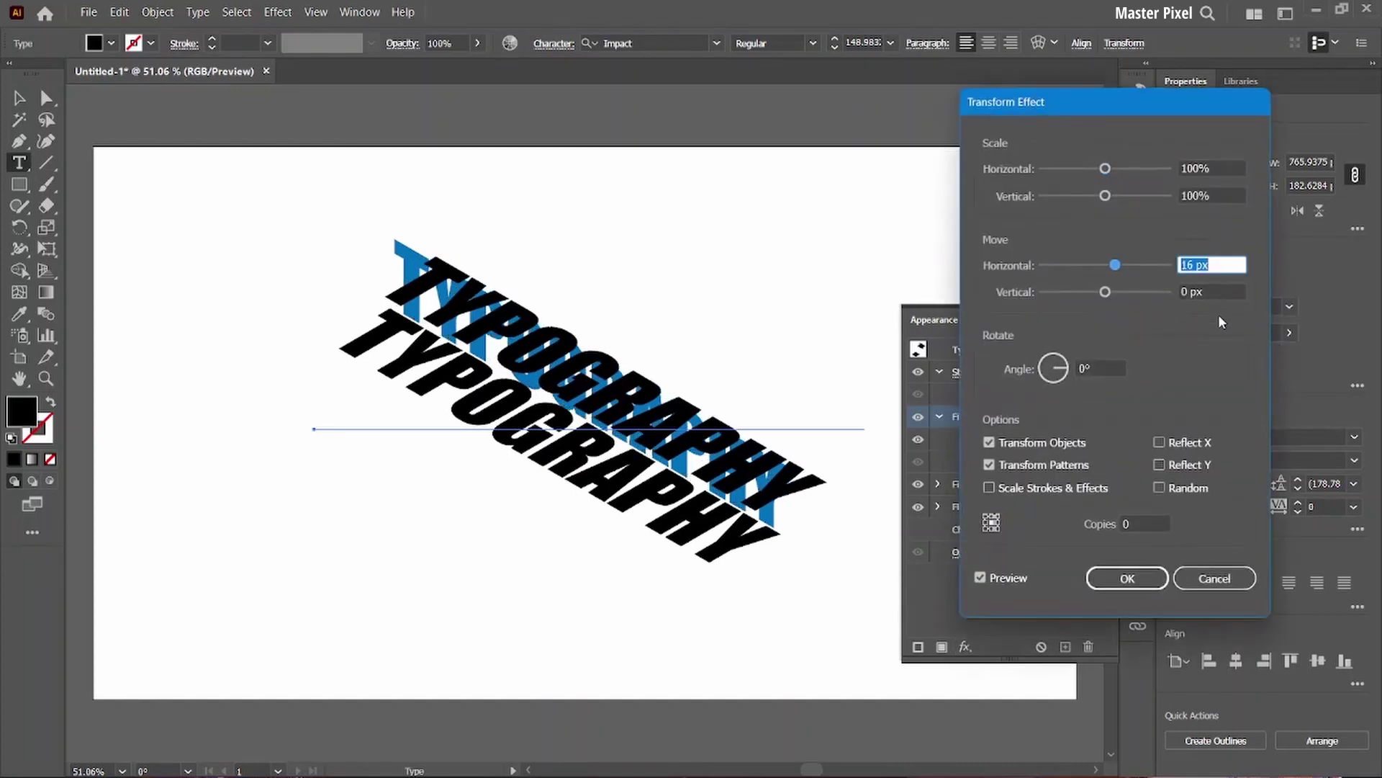
{"action": "type", "text": "28"}
{"action": "key", "text": "Tab"}
{"action": "key", "text": "Up"}
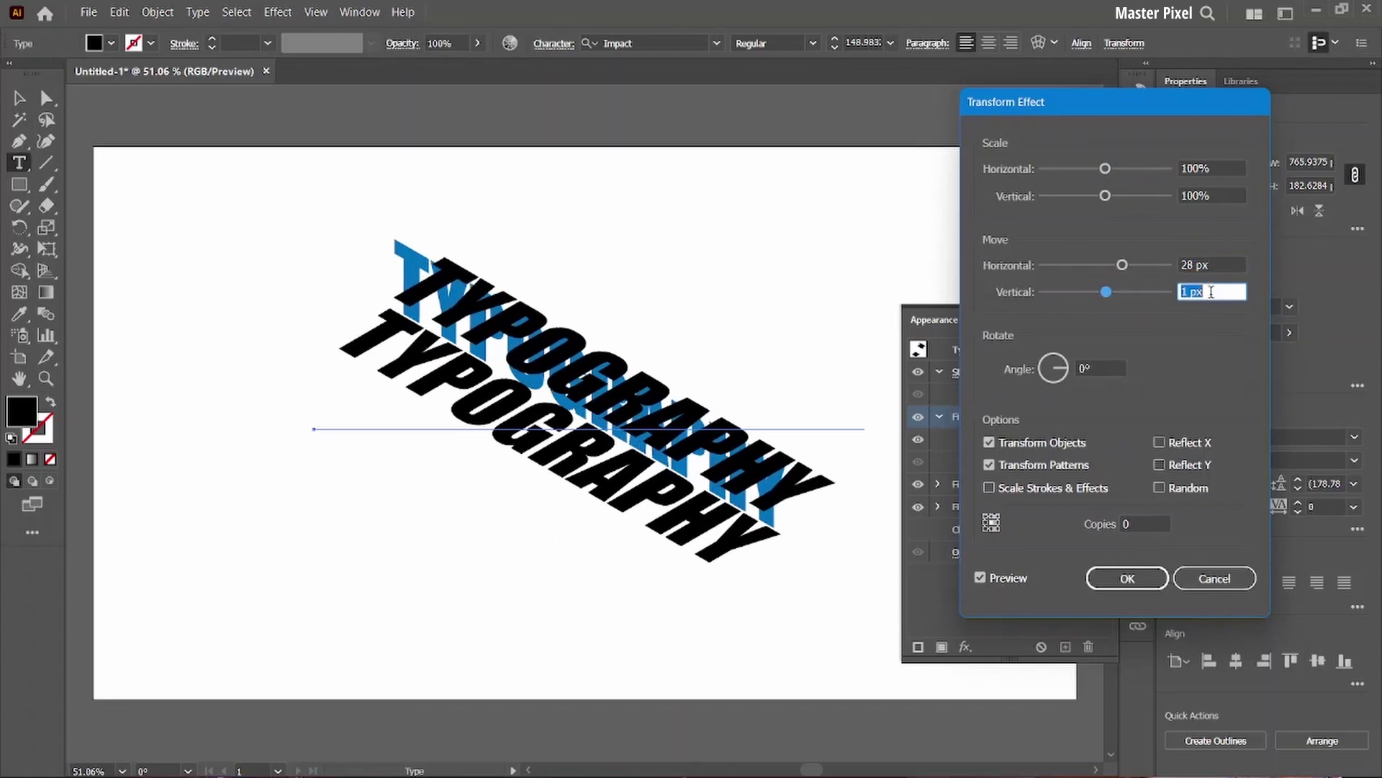
{"action": "key", "text": "Up"}
{"action": "key", "text": "Up"}
{"action": "key", "text": "Up"}
{"action": "key", "text": "Down"}
{"action": "key", "text": "Down"}
{"action": "key", "text": "Down"}
{"action": "key", "text": "Down"}
{"action": "key", "text": "Down"}
{"action": "key", "text": "Down"}
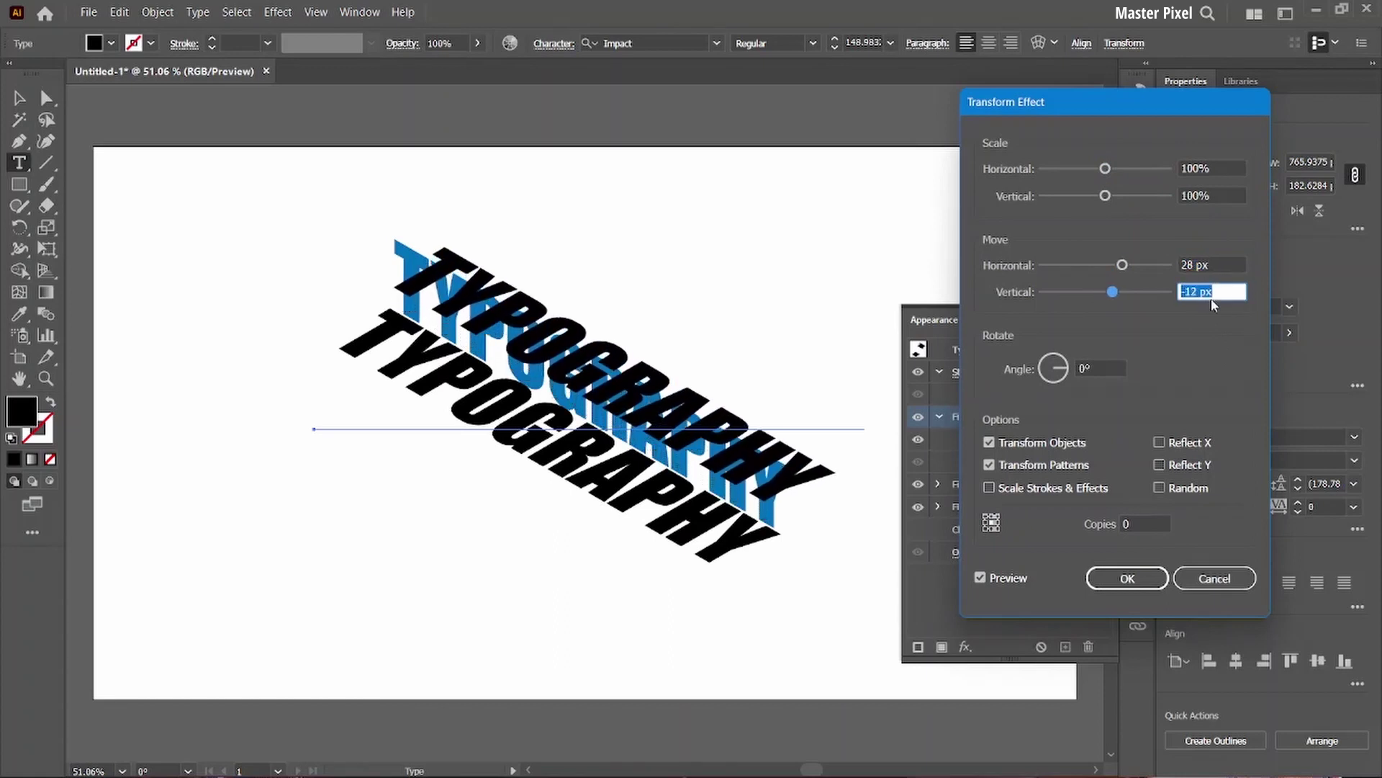
{"action": "key", "text": "Down"}
{"action": "key", "text": "Down"}
{"action": "key", "text": "Down"}
{"action": "key", "text": "Down"}
{"action": "key", "text": "Down"}
{"action": "key", "text": "Down"}
{"action": "key", "text": "Down"}
{"action": "key", "text": "Down"}
{"action": "key", "text": "Down"}
{"action": "key", "text": "Down"}
{"action": "key", "text": "Down"}
{"action": "key", "text": "Down"}
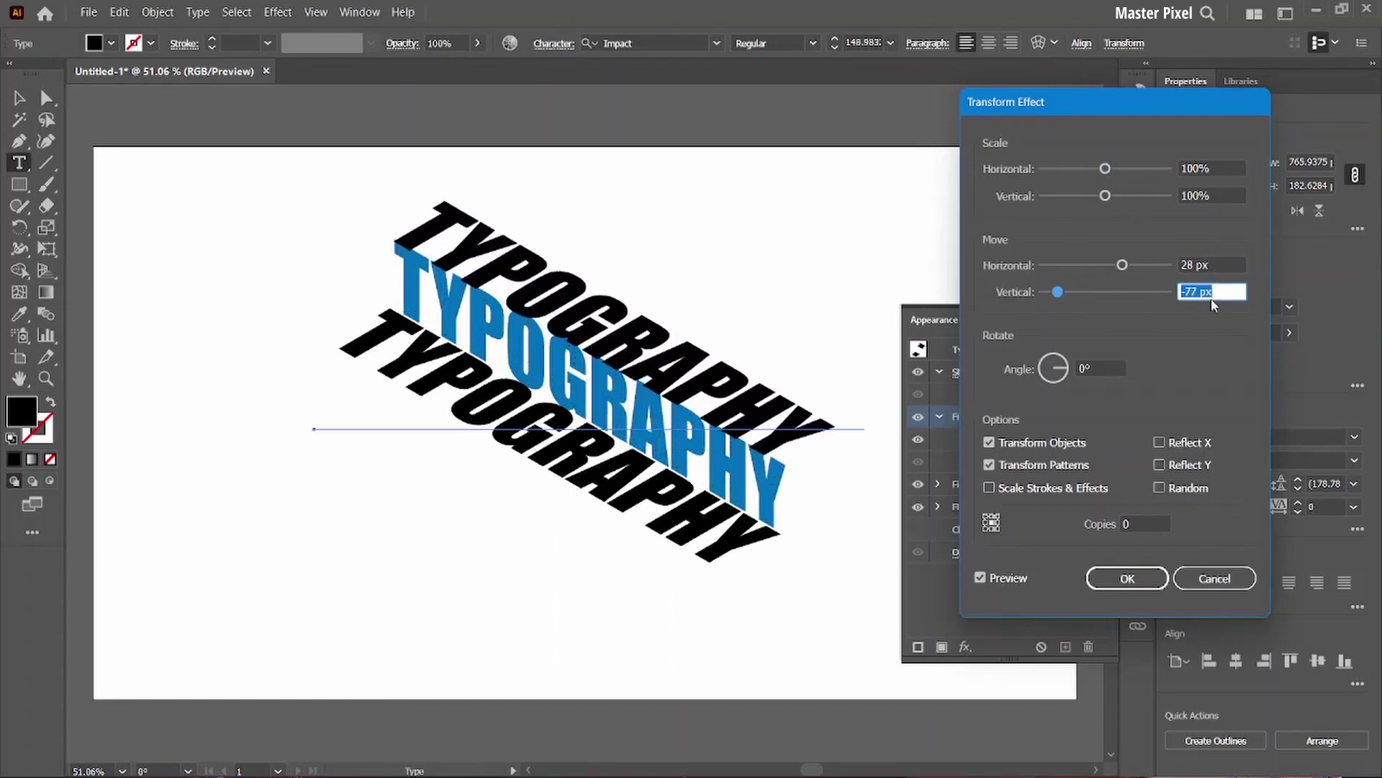
{"action": "key", "text": "Down"}
{"action": "key", "text": "Down"}
{"action": "key", "text": "Down"}
{"action": "key", "text": "Down"}
{"action": "key", "text": "Down"}
{"action": "key", "text": "Down"}
{"action": "key", "text": "Down"}
{"action": "key", "text": "Down"}
{"action": "key", "text": "Down"}
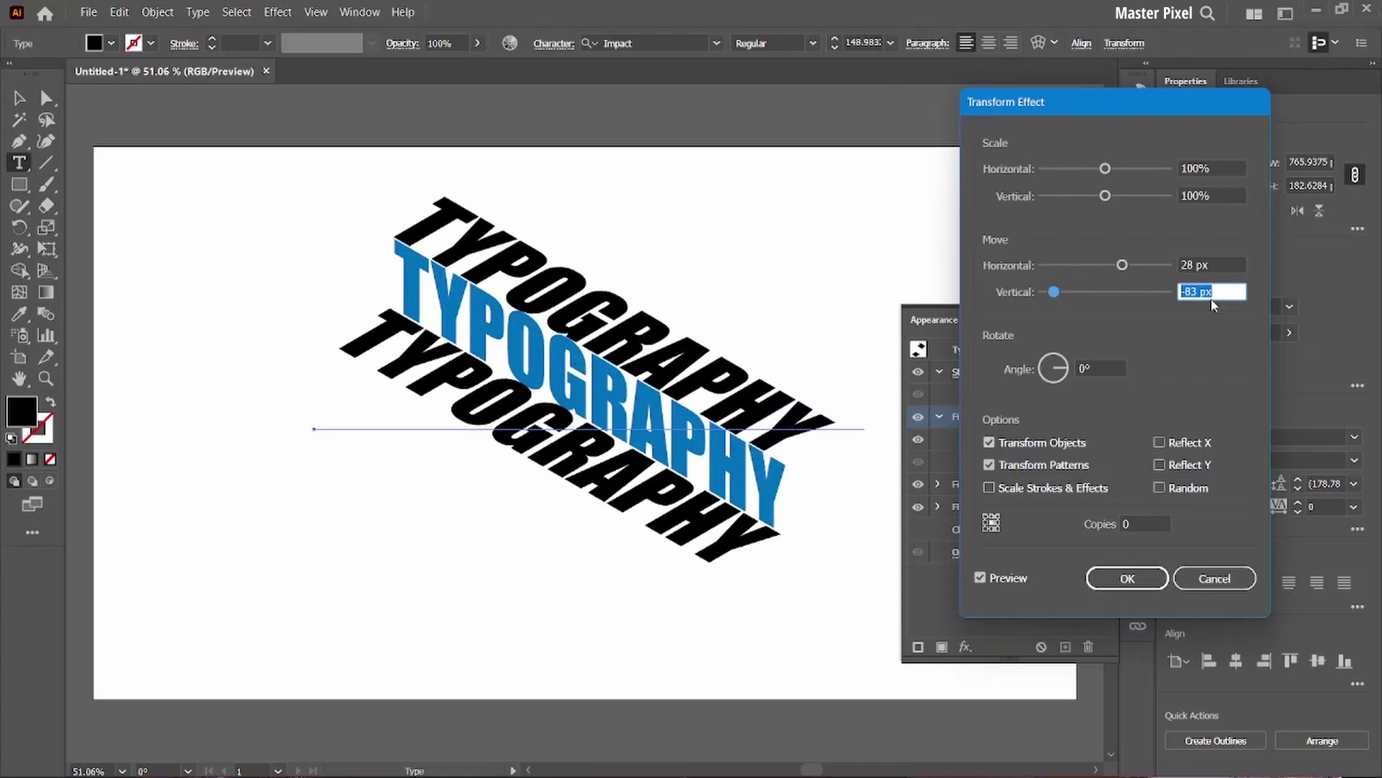
- Fine-tune the top fill's move to 48 px horizontal and -71 px vertical and apply
{"action": "left_click", "coordinate": [1216, 262]}
{"action": "key", "text": "Up"}
{"action": "key", "text": "Up"}
{"action": "key", "text": "Up"}
{"action": "key", "text": "Up"}
{"action": "key", "text": "Up"}
{"action": "key", "text": "Up"}
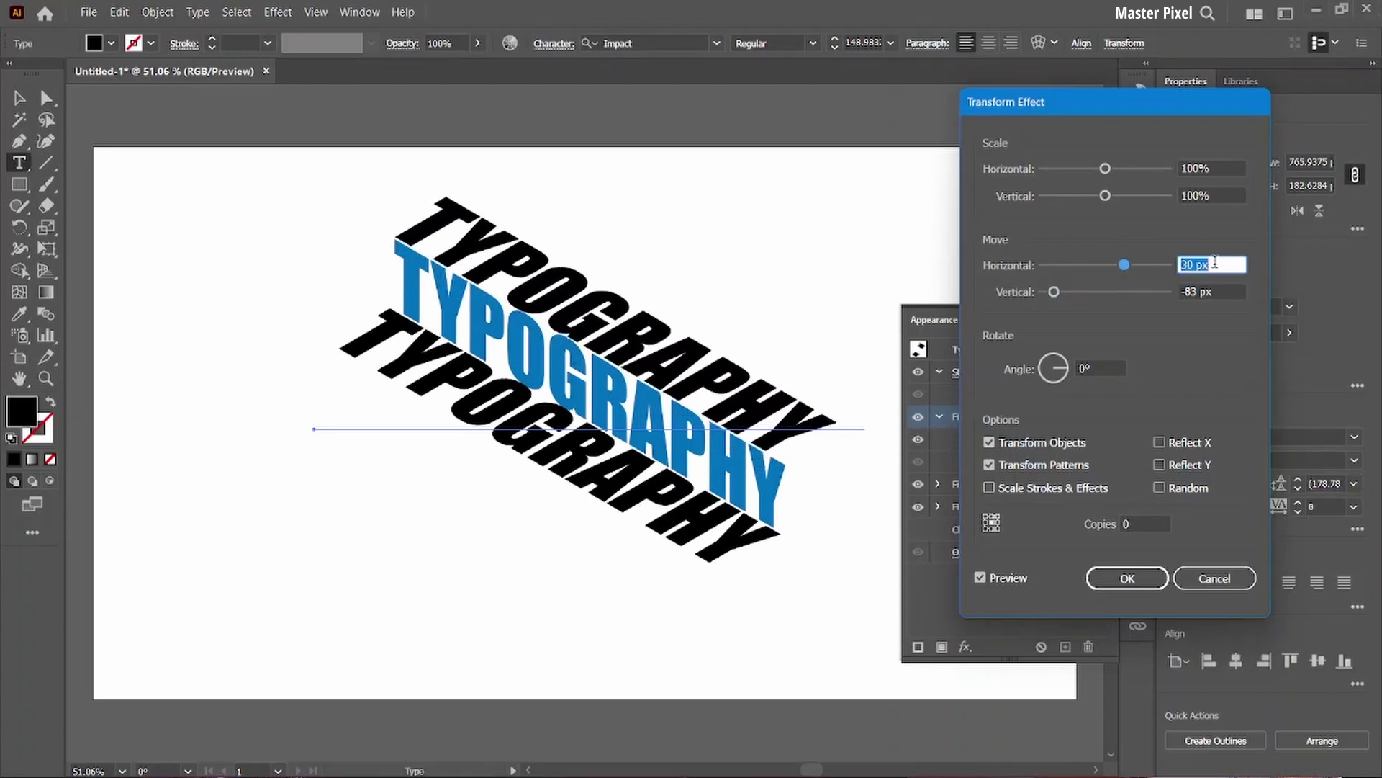
{"action": "key", "text": "Up"}
{"action": "key", "text": "Up"}
{"action": "key", "text": "Up"}
{"action": "key", "text": "Up"}
{"action": "key", "text": "Up"}
{"action": "key", "text": "Up"}
{"action": "left_click", "coordinate": [1222, 291]}
{"action": "key", "text": "Up"}
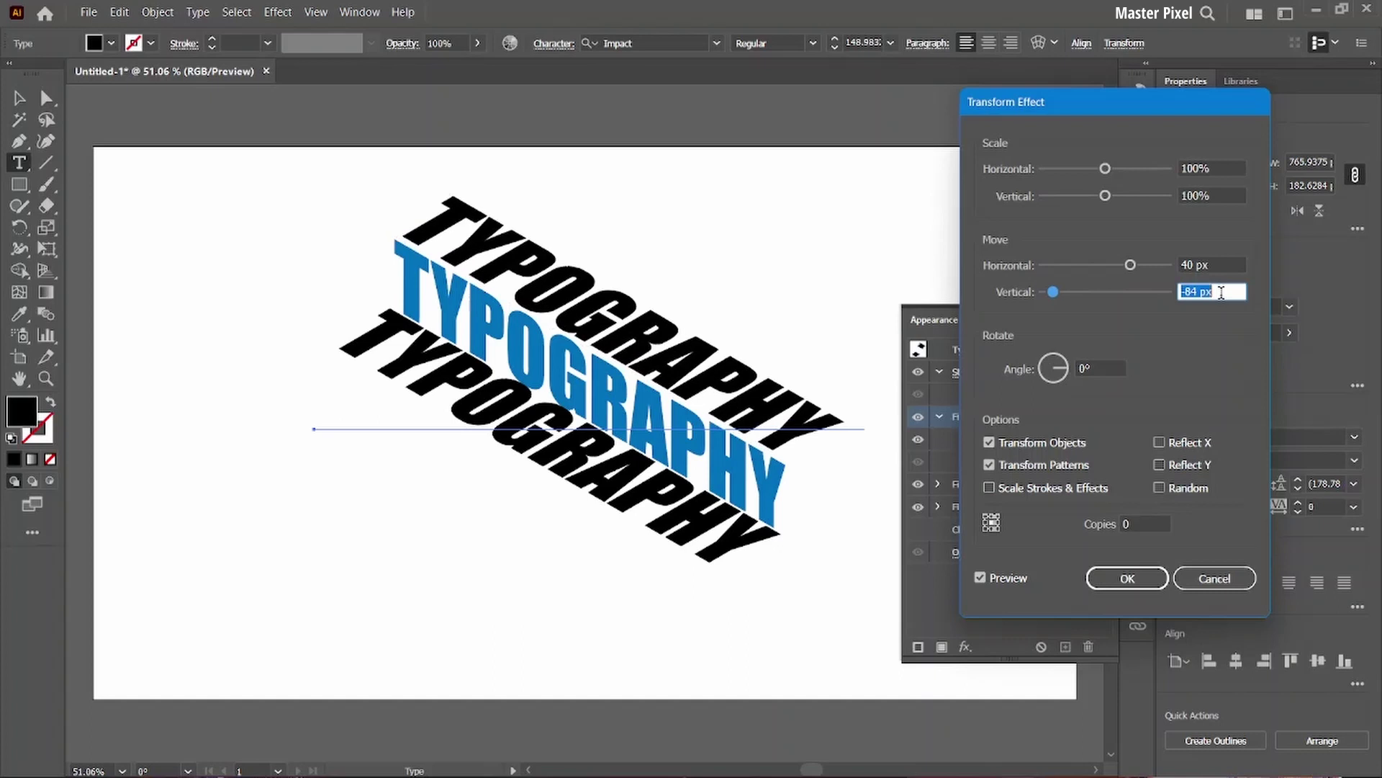
{"action": "key", "text": "Up"}
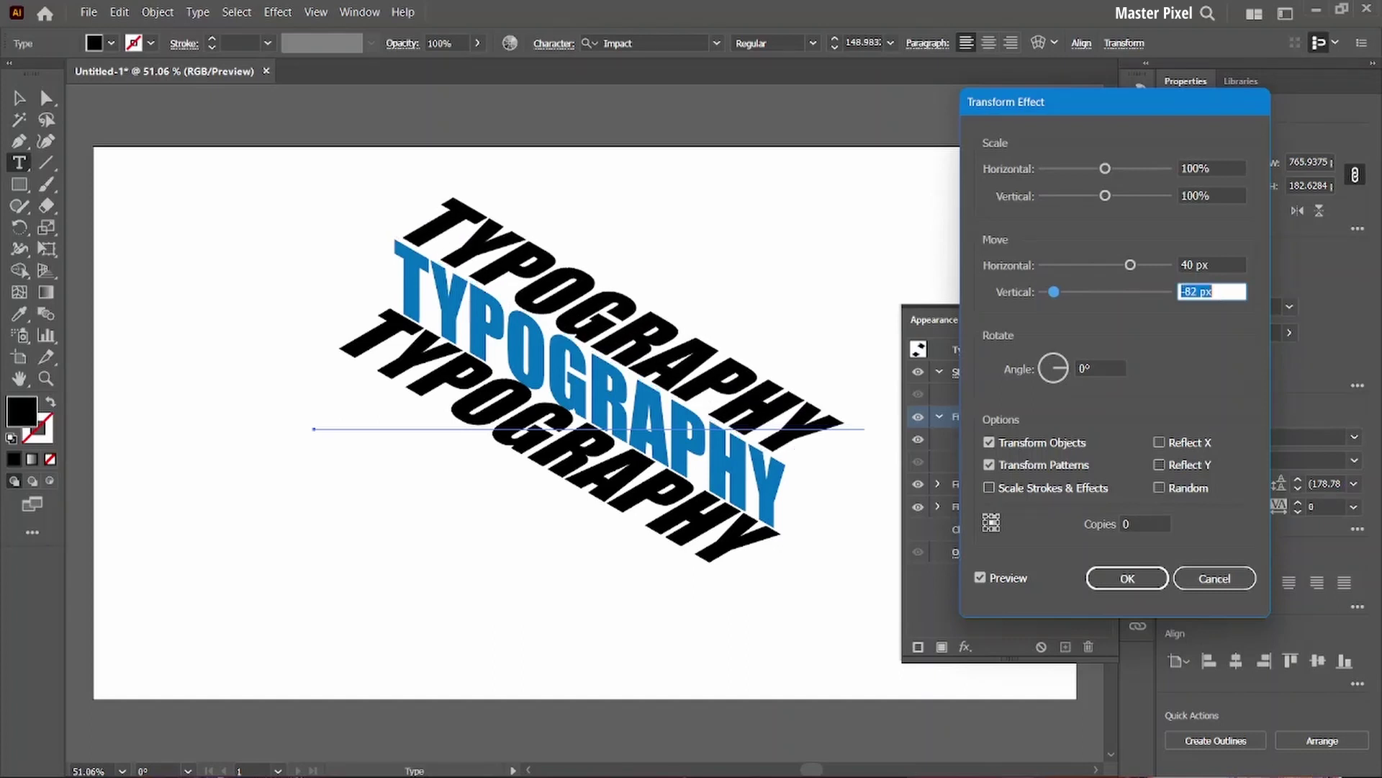
{"action": "key", "text": "Up"}
{"action": "left_click", "coordinate": [1214, 265]}
{"action": "key", "text": "Up"}
{"action": "key", "text": "Up"}
{"action": "key", "text": "Up"}
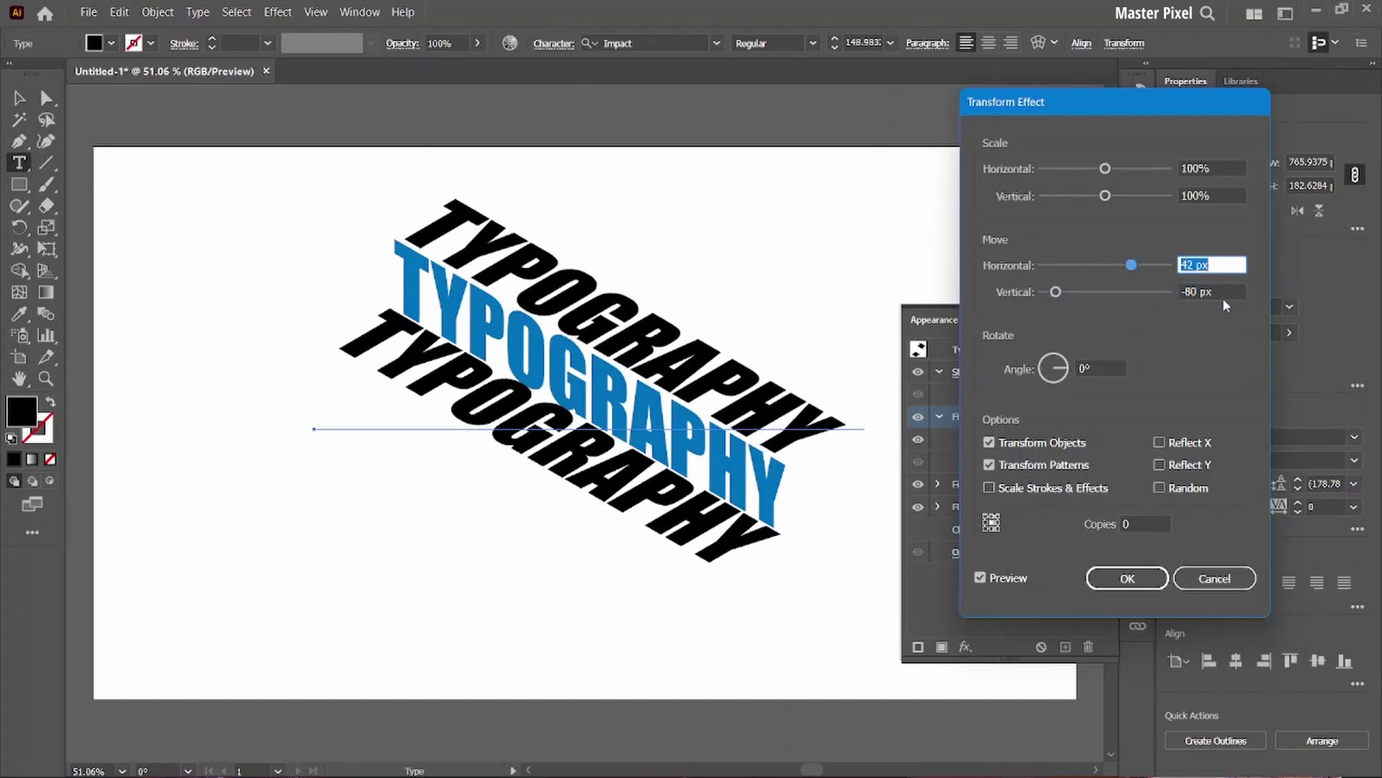
{"action": "left_click", "coordinate": [1228, 291]}
{"action": "key", "text": "Up"}
{"action": "key", "text": "Up"}
{"action": "key", "text": "Up"}
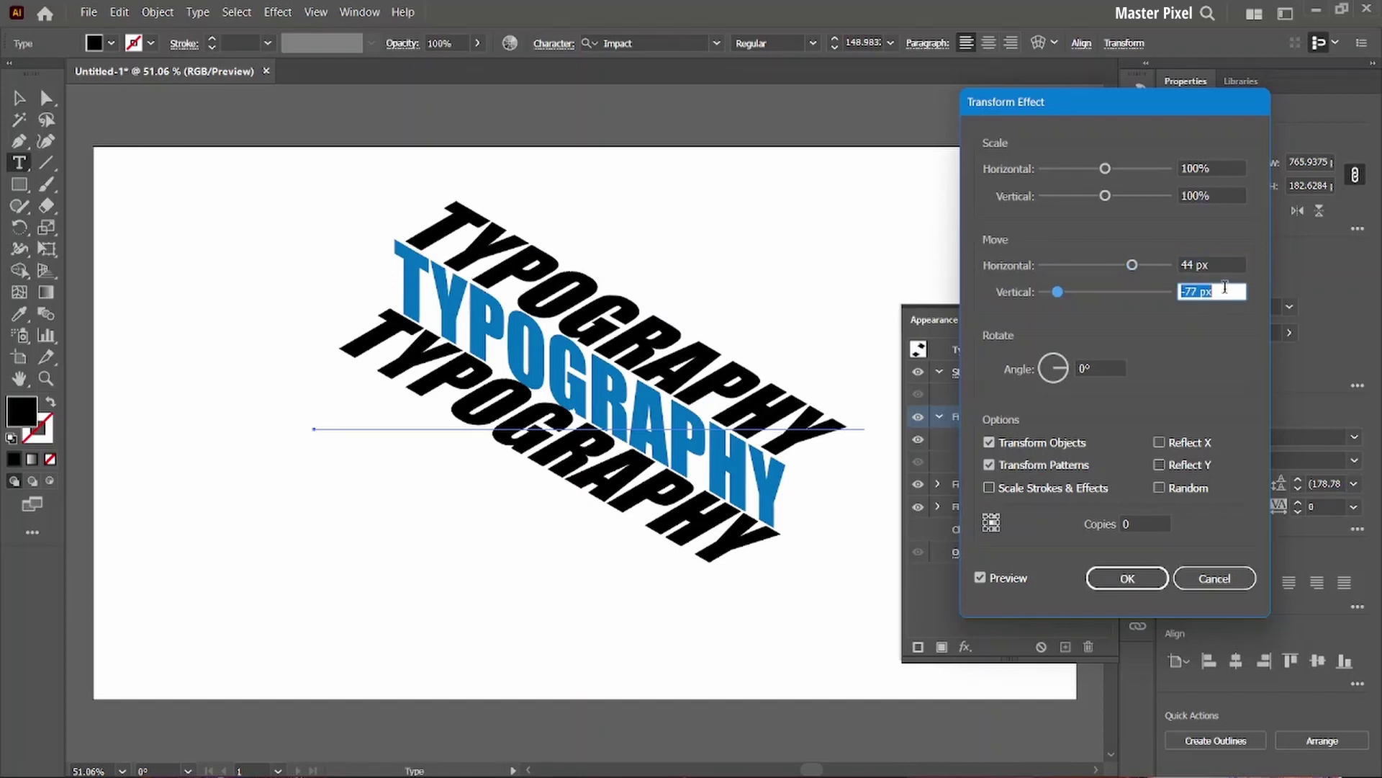
{"action": "left_click", "coordinate": [1224, 265]}
{"action": "key", "text": "Up"}
{"action": "key", "text": "Up"}
{"action": "key", "text": "Up"}
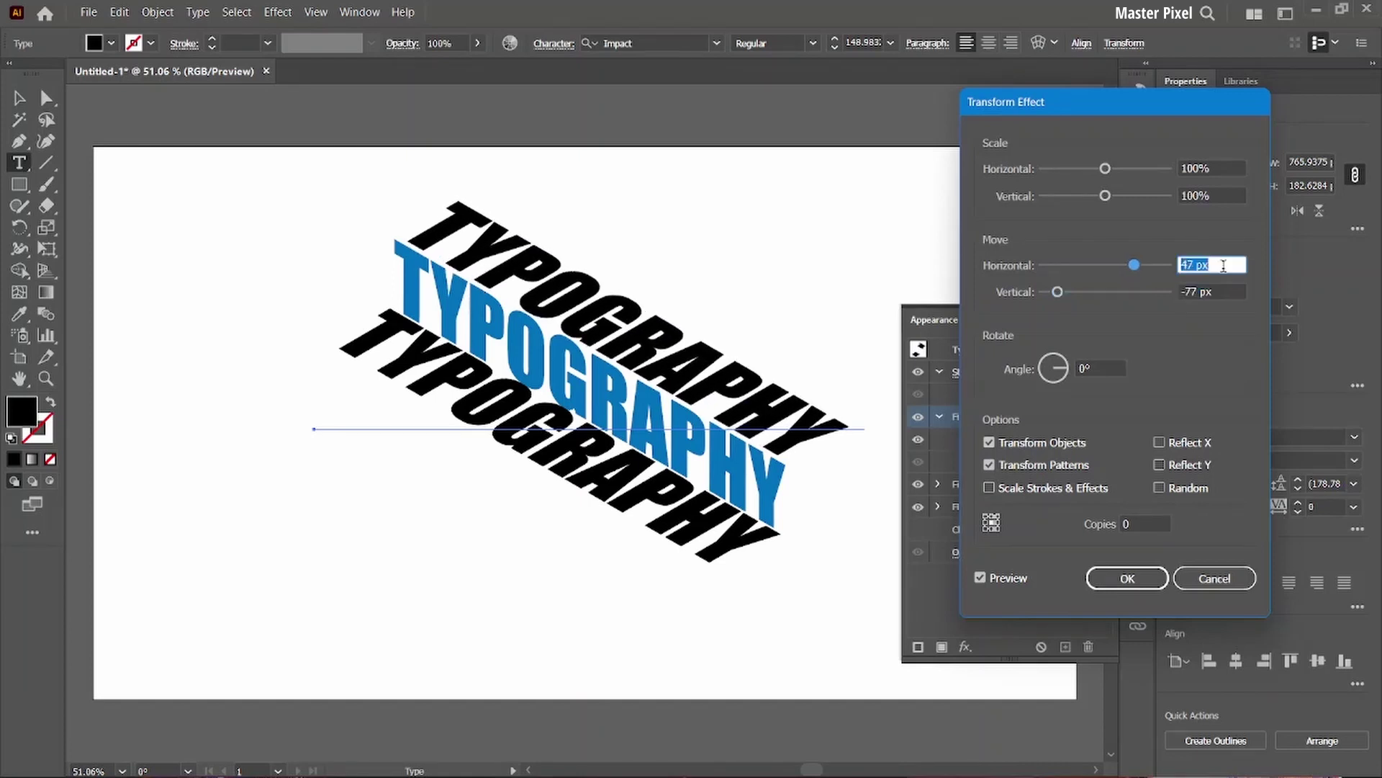
{"action": "key", "text": "Up"}
{"action": "left_click", "coordinate": [1223, 288]}
{"action": "key", "text": "Up"}
{"action": "key", "text": "Up"}
{"action": "key", "text": "Up"}
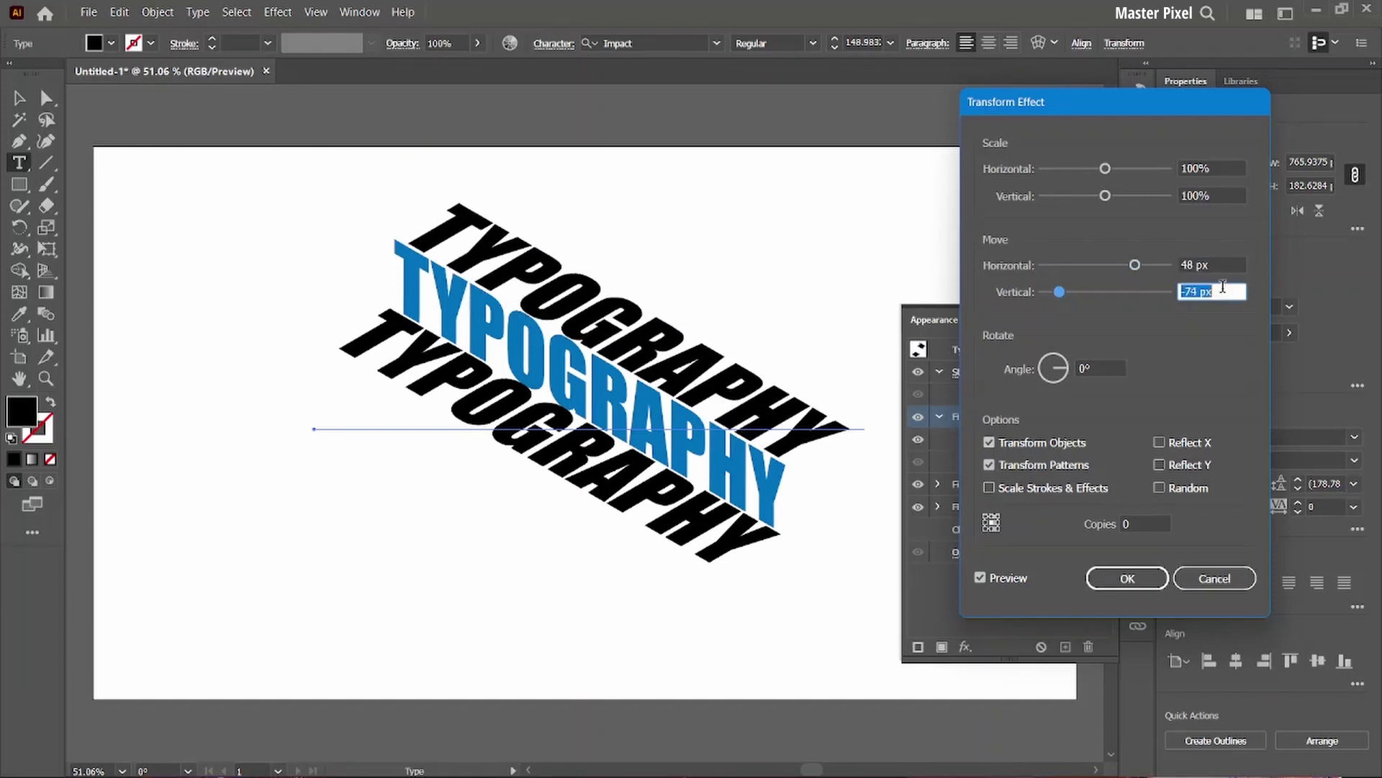
{"action": "key", "text": "Up"}
{"action": "key", "text": "Up"}
{"action": "key", "text": "Up"}
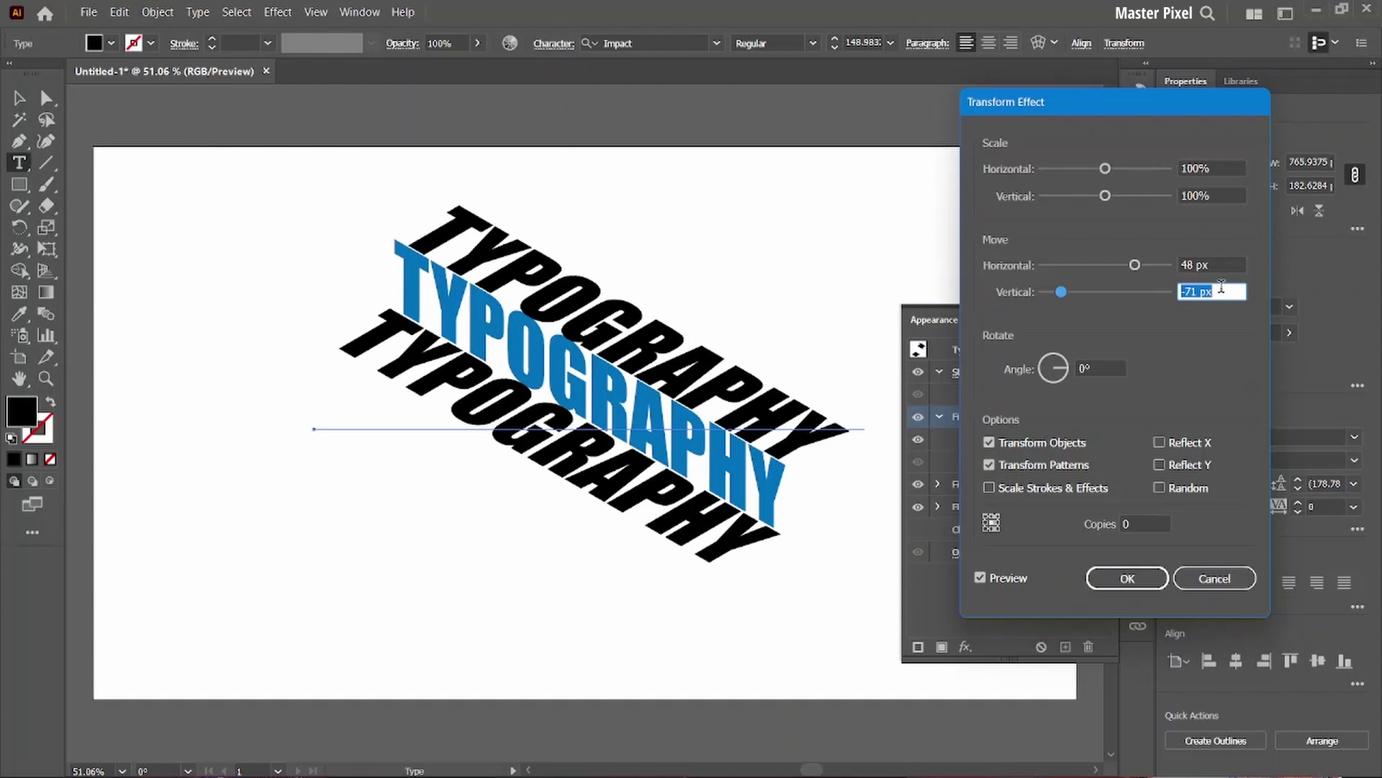
{"action": "left_click", "coordinate": [1127, 580]}
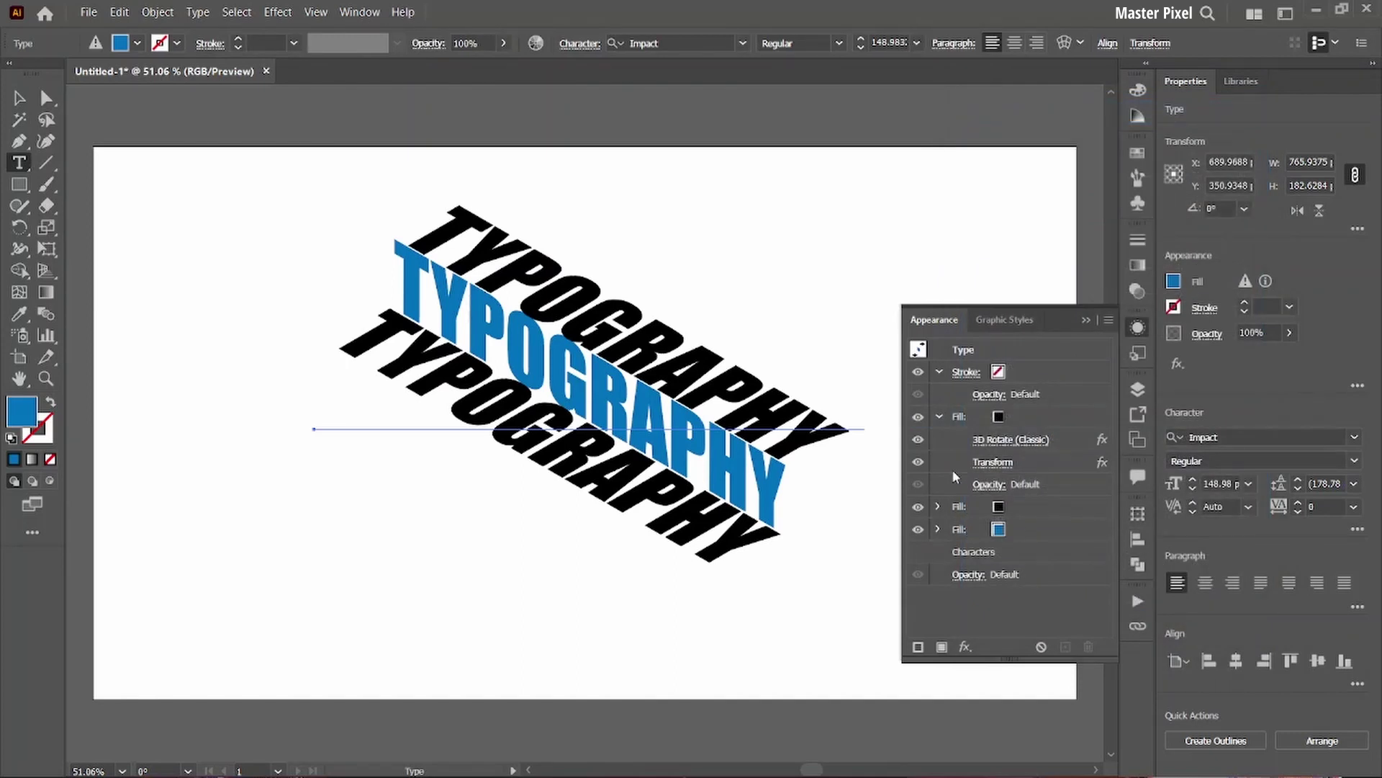
- Try white on the top fill, revert it to black, and close the Appearance panel
{"action": "left_click", "coordinate": [938, 416]}
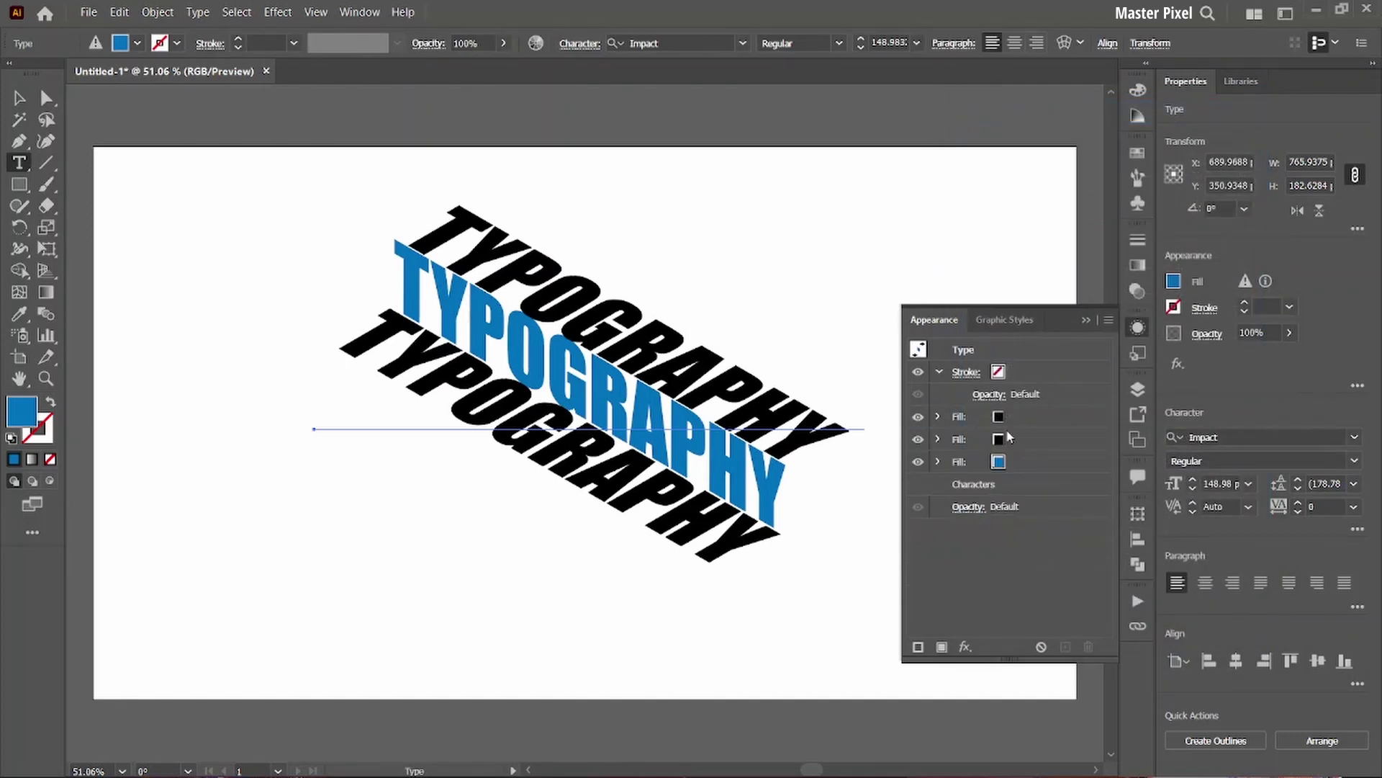
{"action": "left_click", "coordinate": [998, 465]}
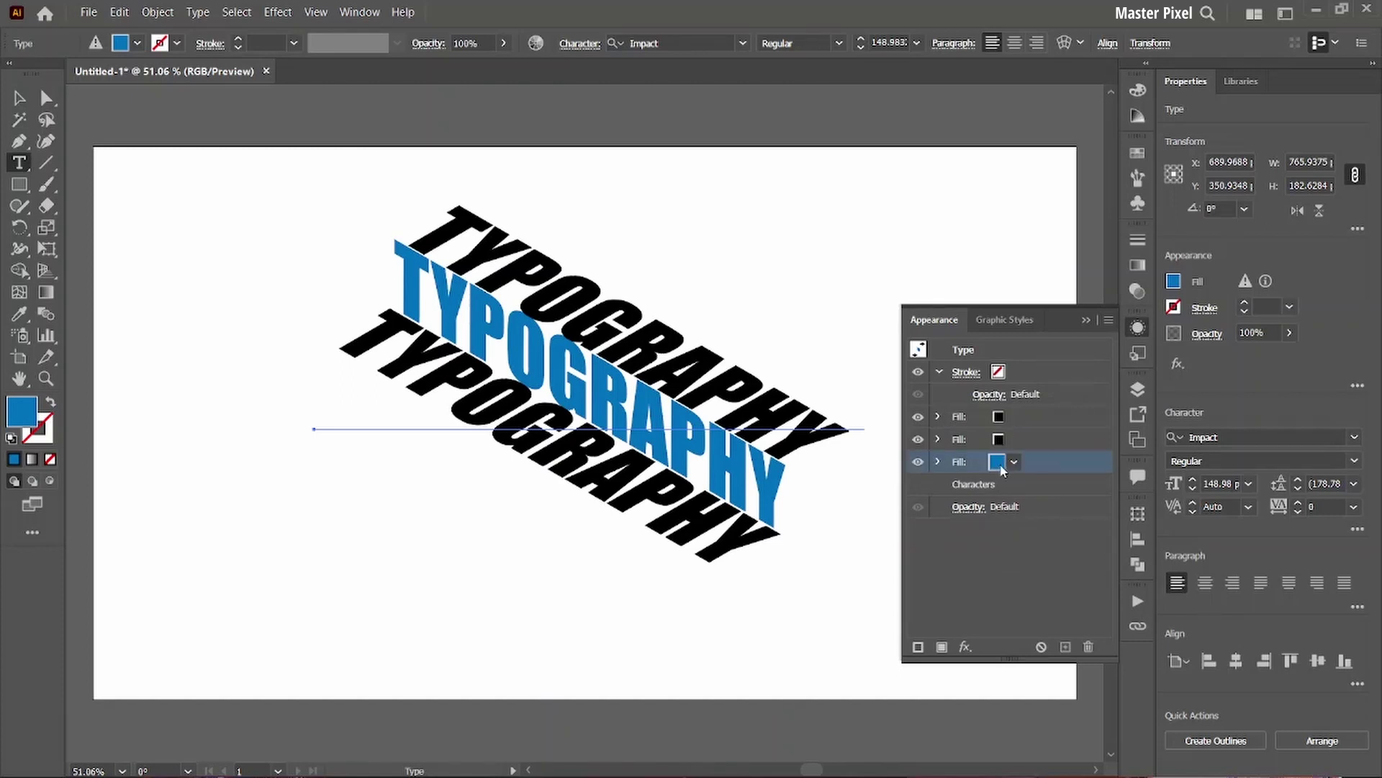
{"action": "left_click", "coordinate": [999, 415]}
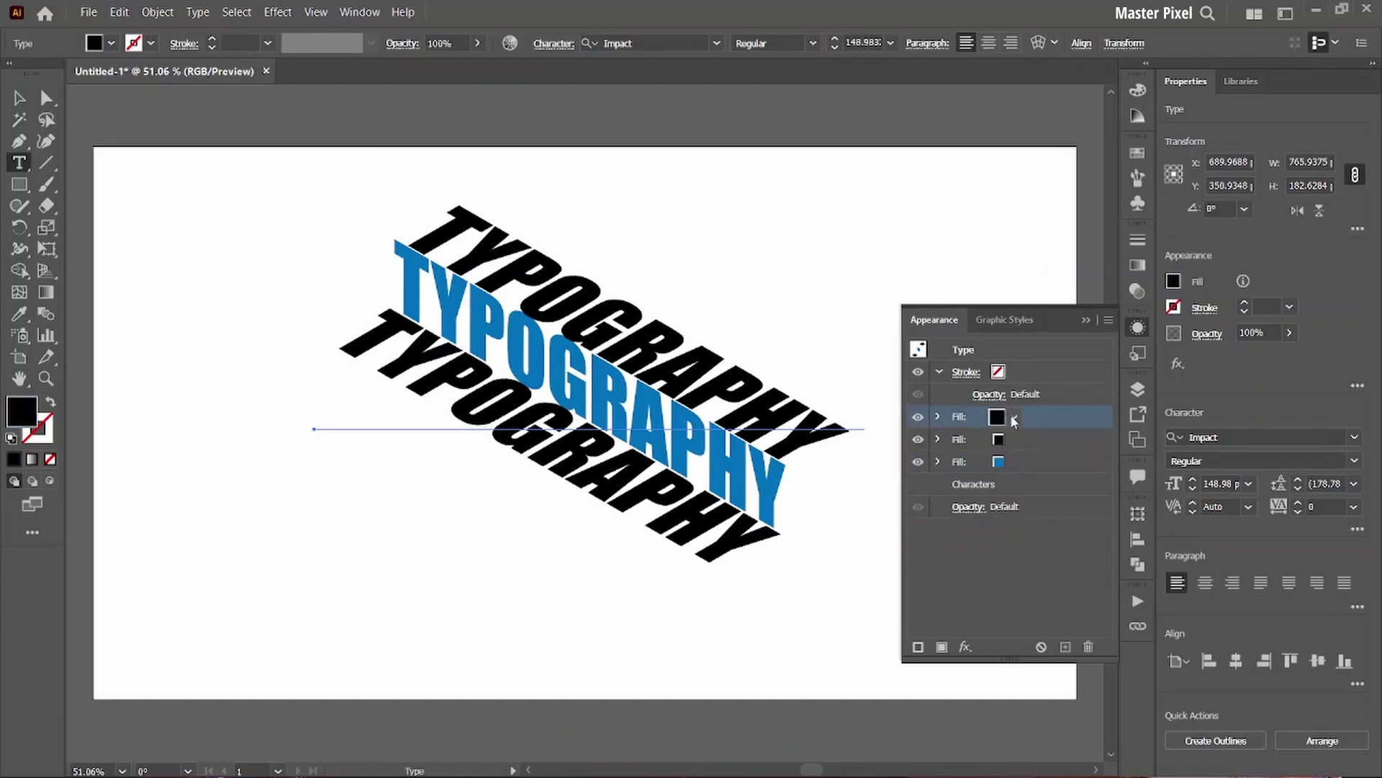
{"action": "left_click", "coordinate": [1013, 417]}
{"action": "left_click", "coordinate": [854, 449]}
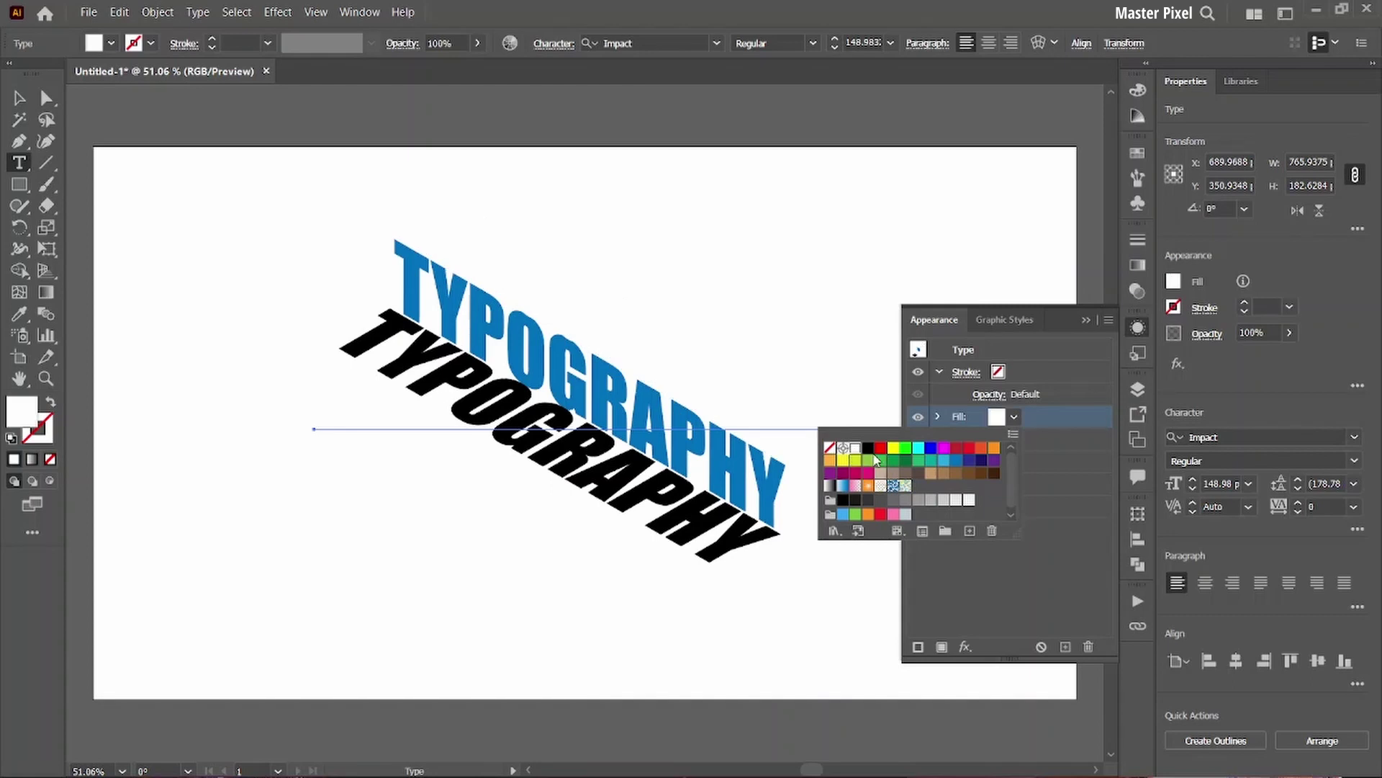
{"action": "left_click", "coordinate": [867, 447]}
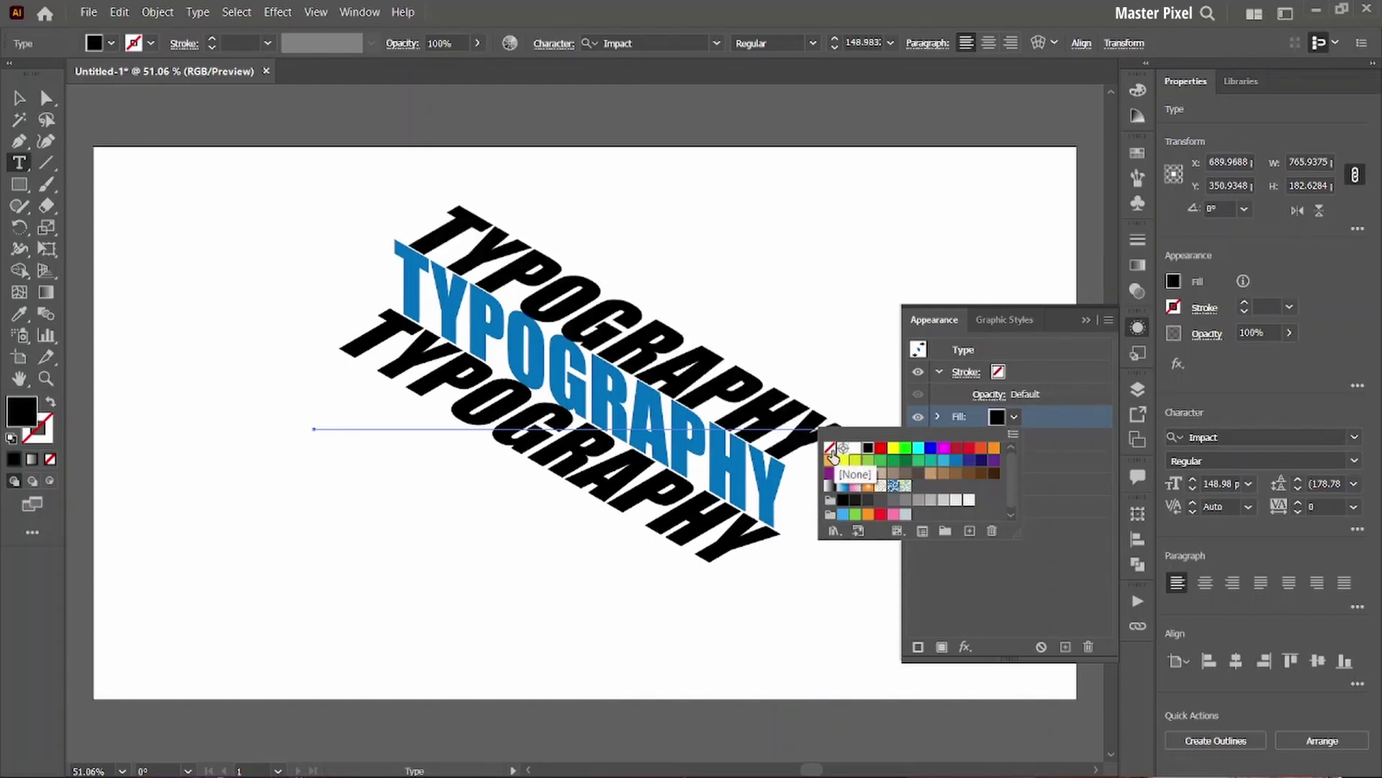
{"action": "left_click", "coordinate": [1051, 464]}
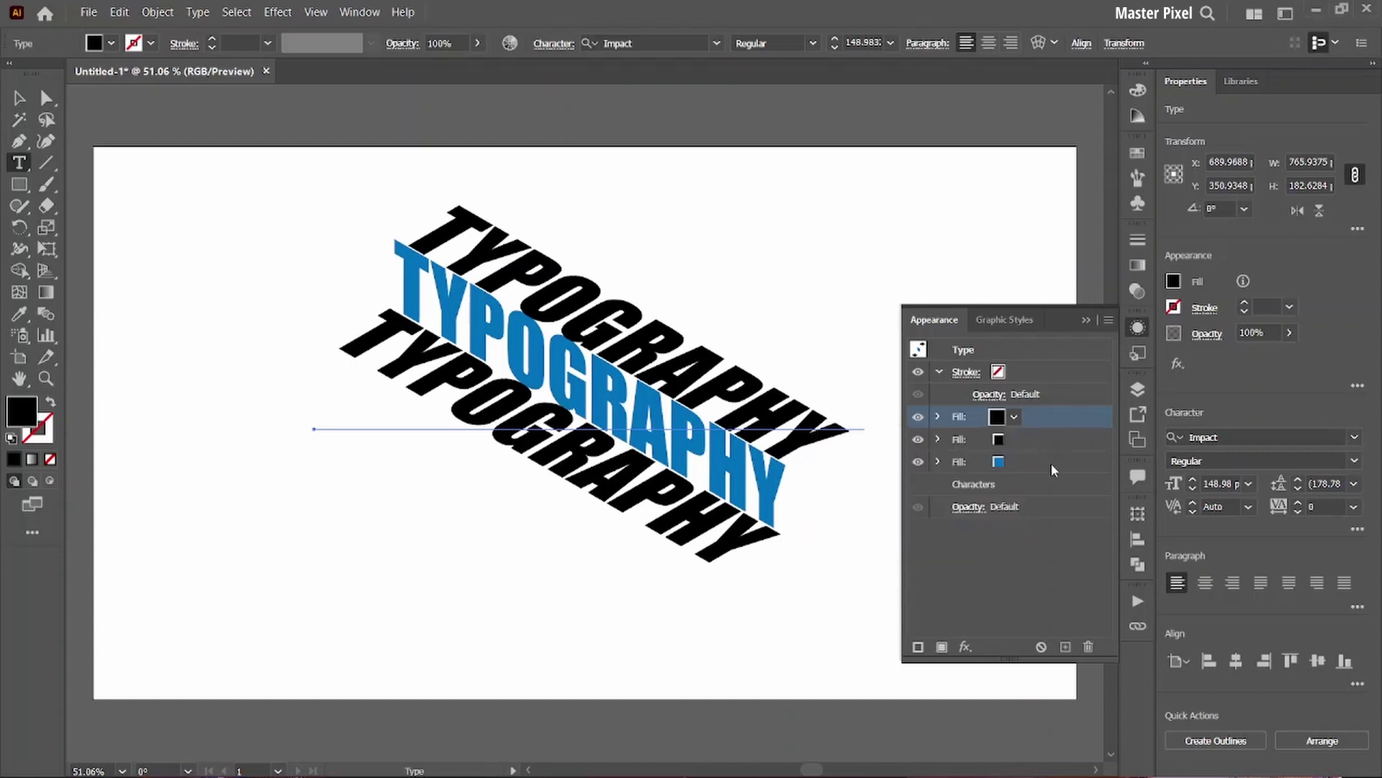
{"action": "left_click", "coordinate": [1085, 319]}
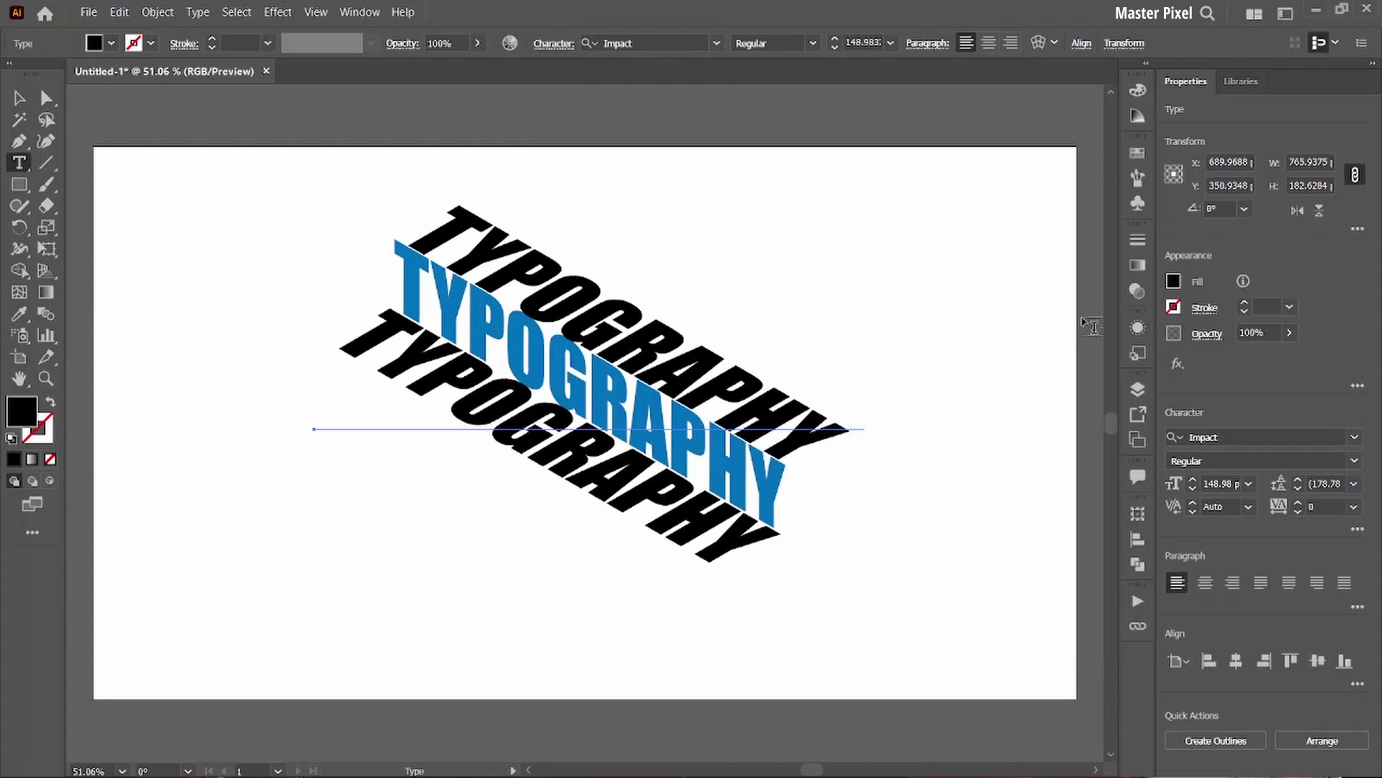
- Draw a 1366 × 768 px rectangle over the artboard and fill it with a dark Color Guide shade
{"action": "left_click", "coordinate": [20, 186]}
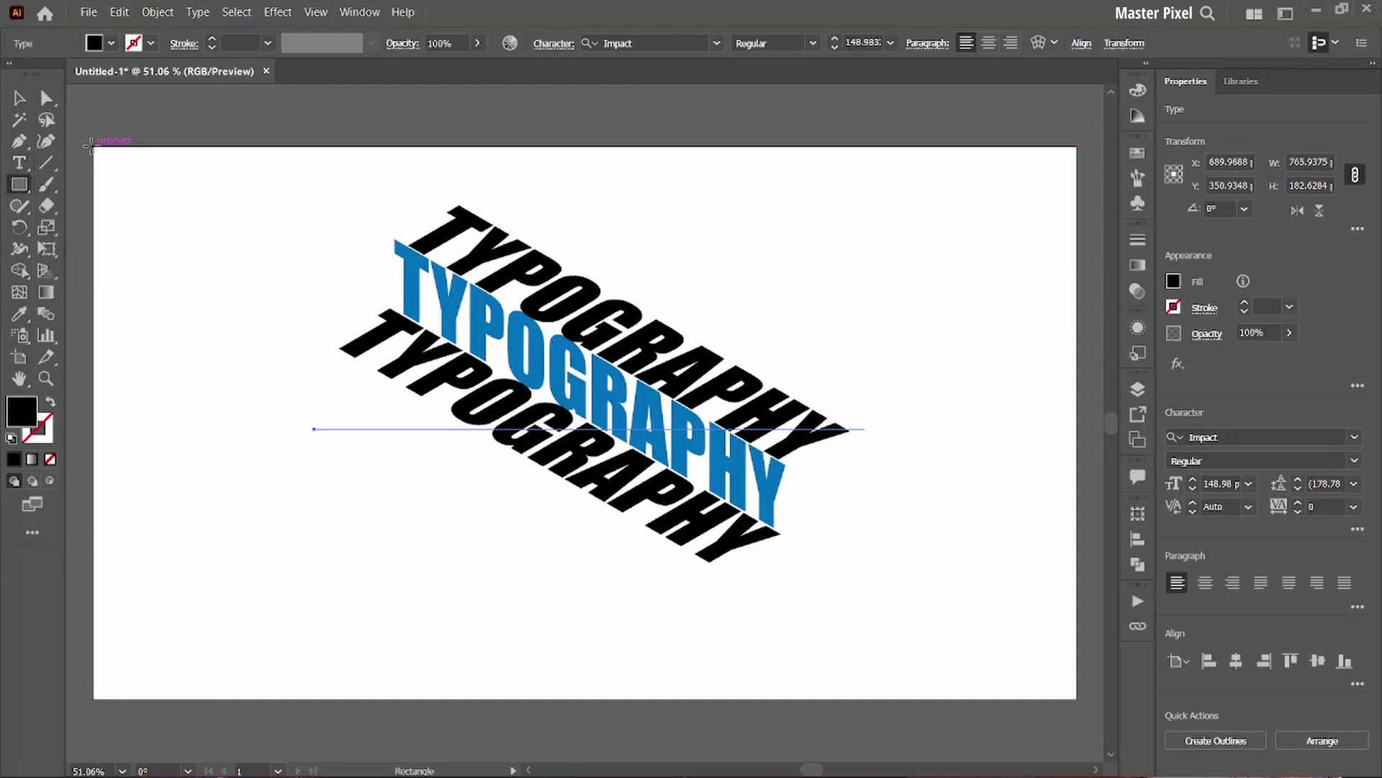
{"action": "left_click_drag", "start_coordinate": [94, 148], "coordinate": [1077, 698]}
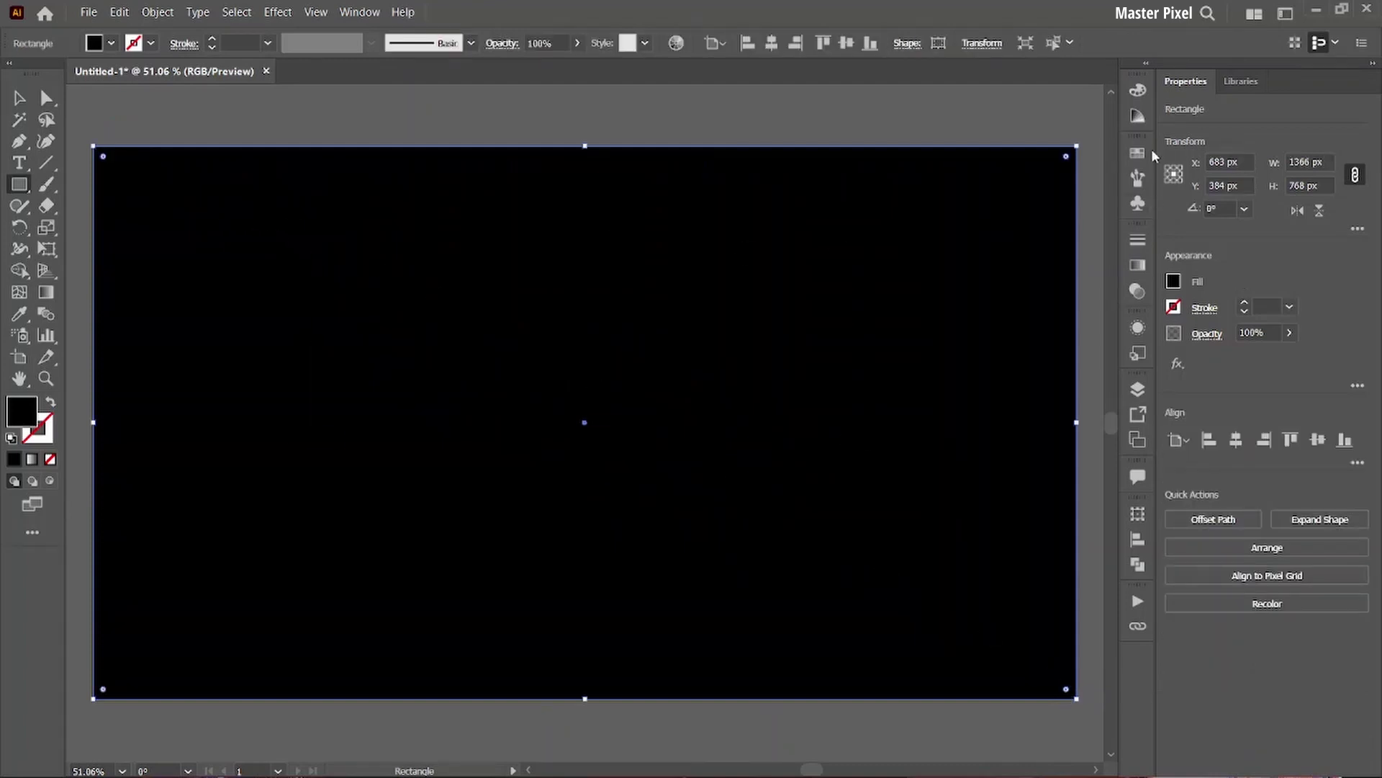
{"action": "left_click", "coordinate": [1137, 153]}
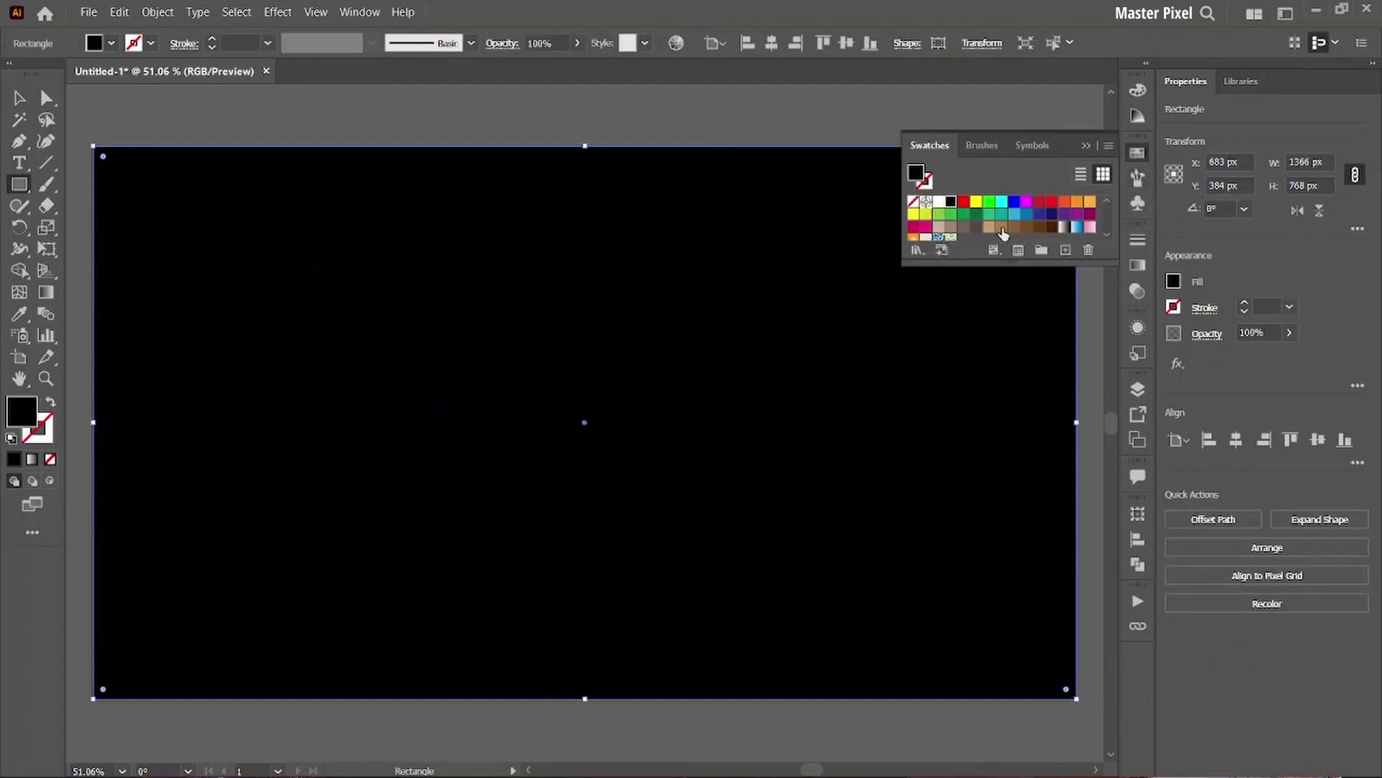
{"action": "left_click", "coordinate": [1137, 115]}
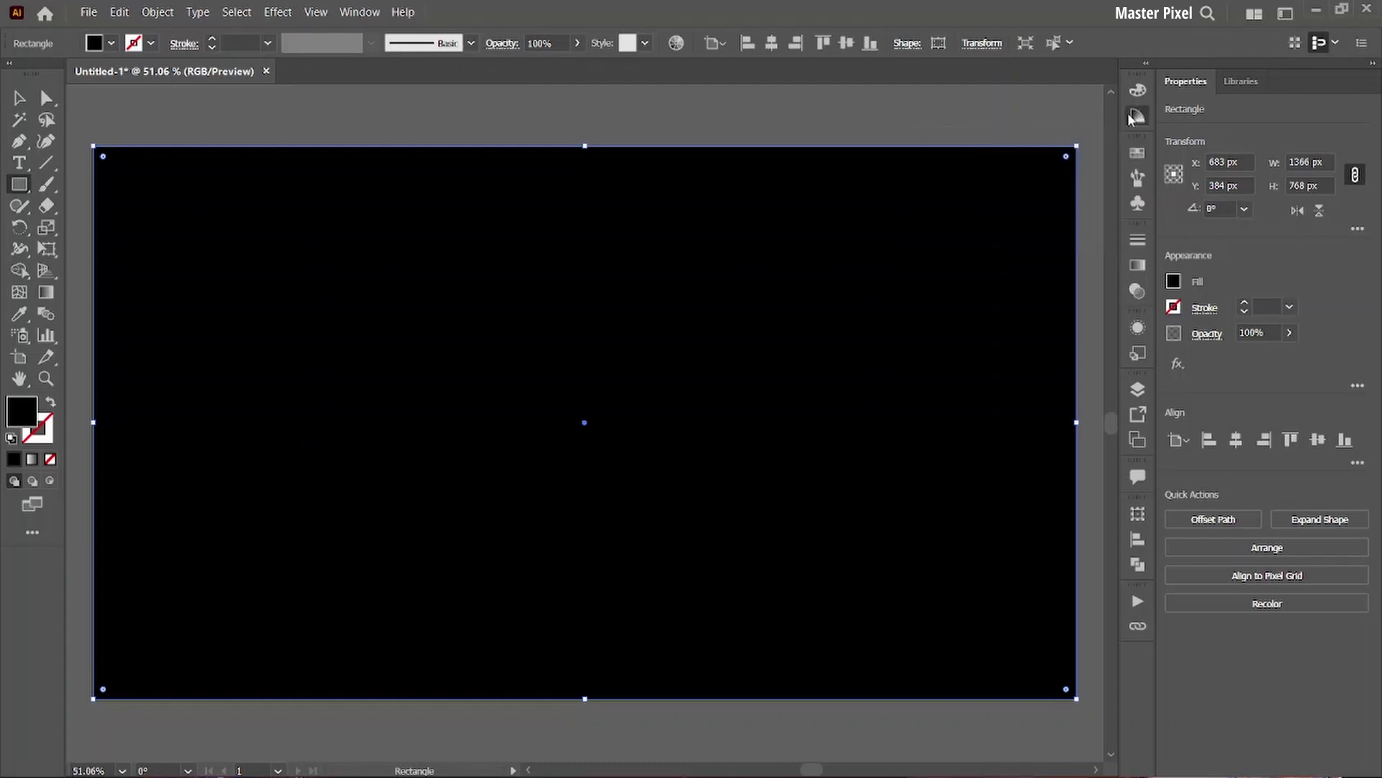
{"action": "left_click", "coordinate": [1029, 157]}
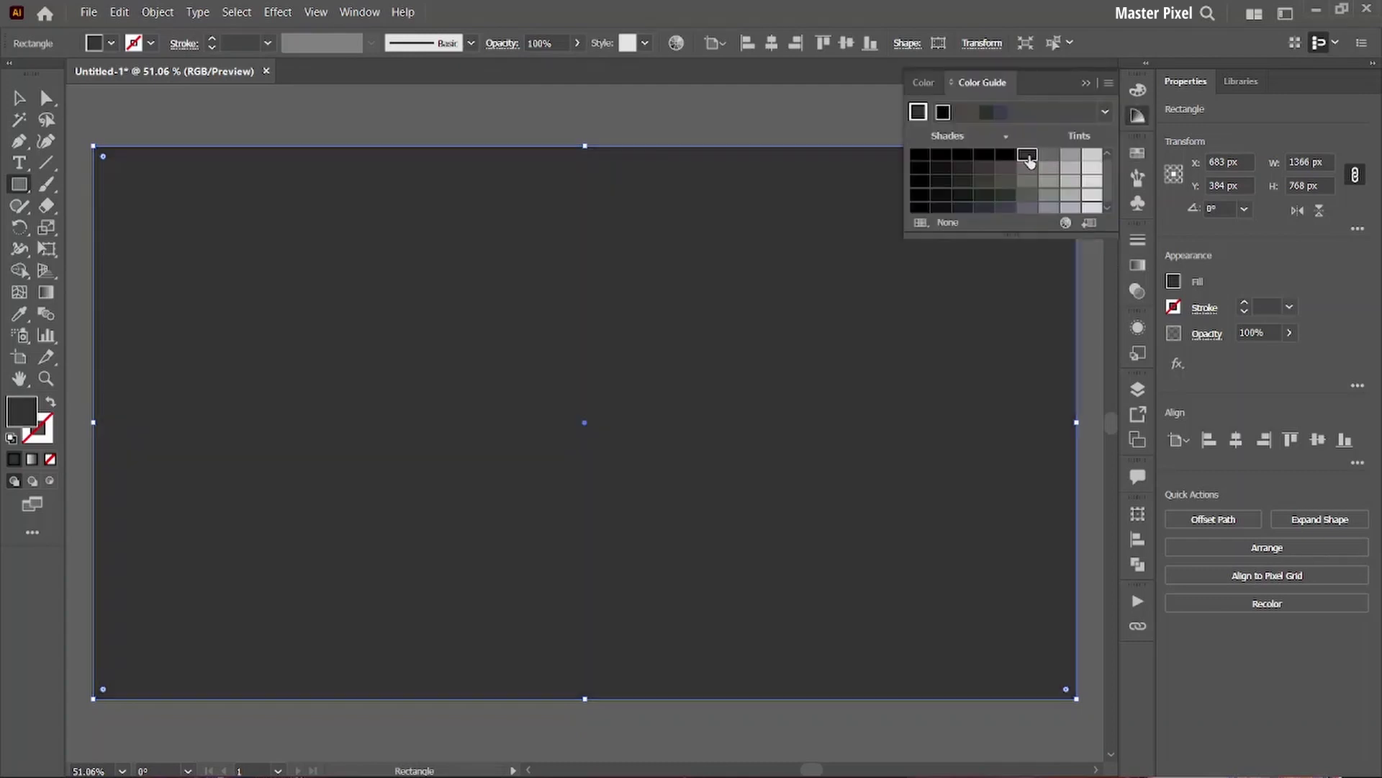
- Darken the rectangle to purple-black and send it behind the TYPOGRAPHY text
{"action": "left_click", "coordinate": [965, 167]}
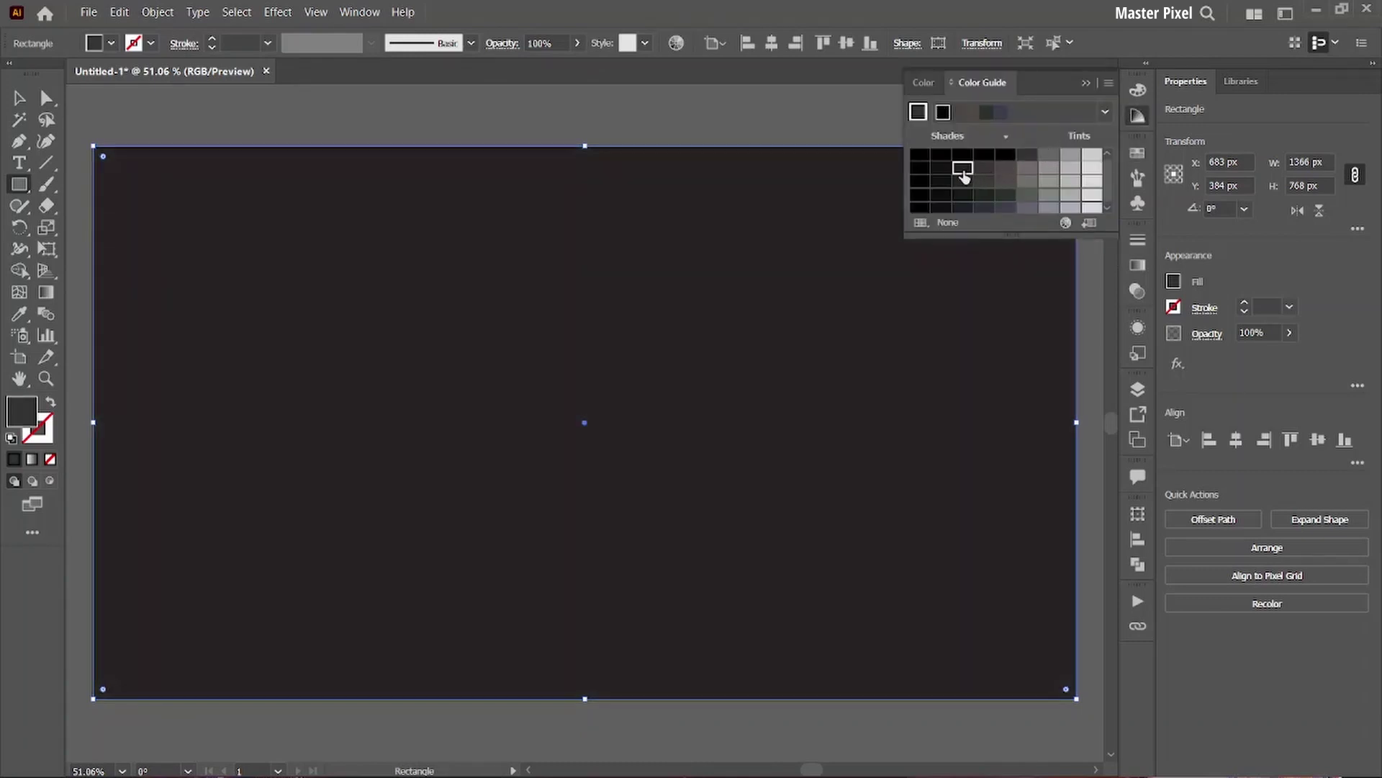
{"action": "left_click", "coordinate": [1085, 85]}
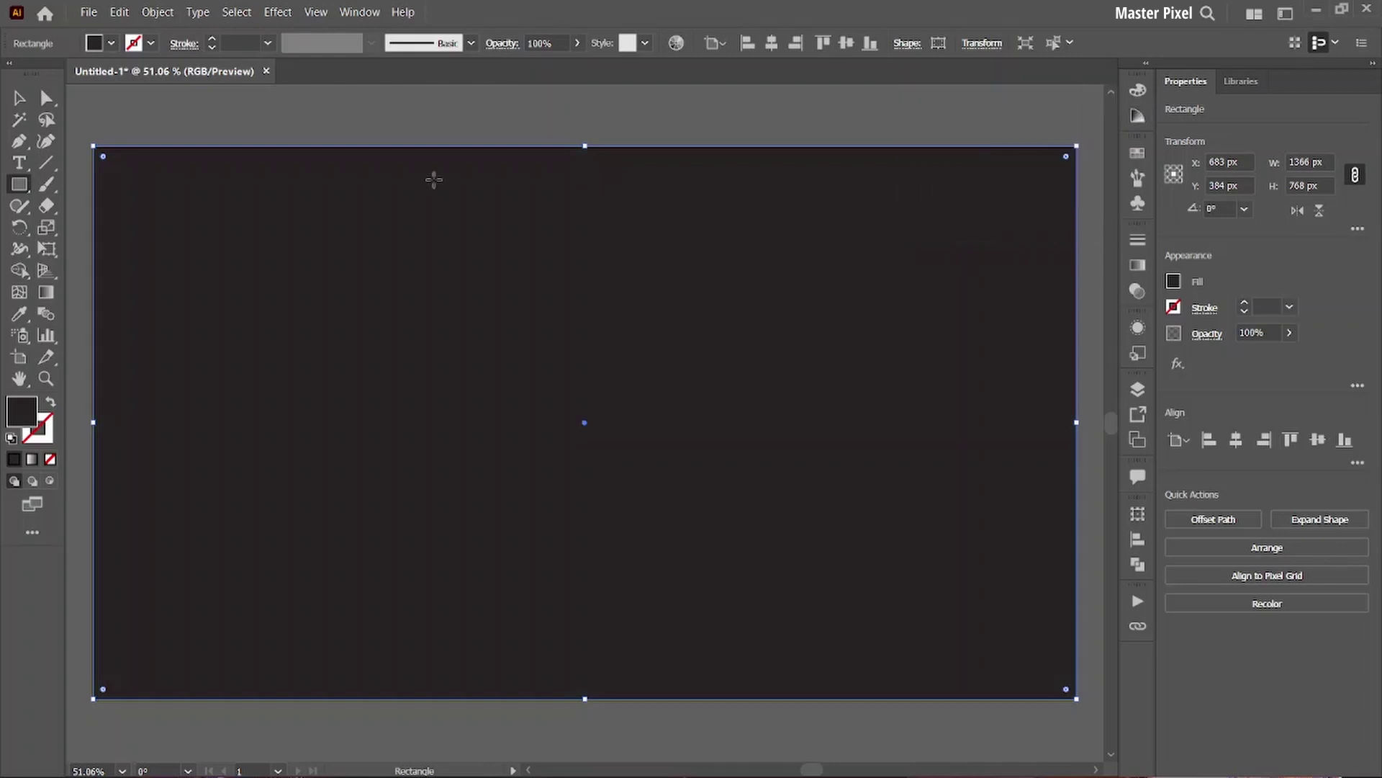
{"action": "left_click", "coordinate": [19, 97]}
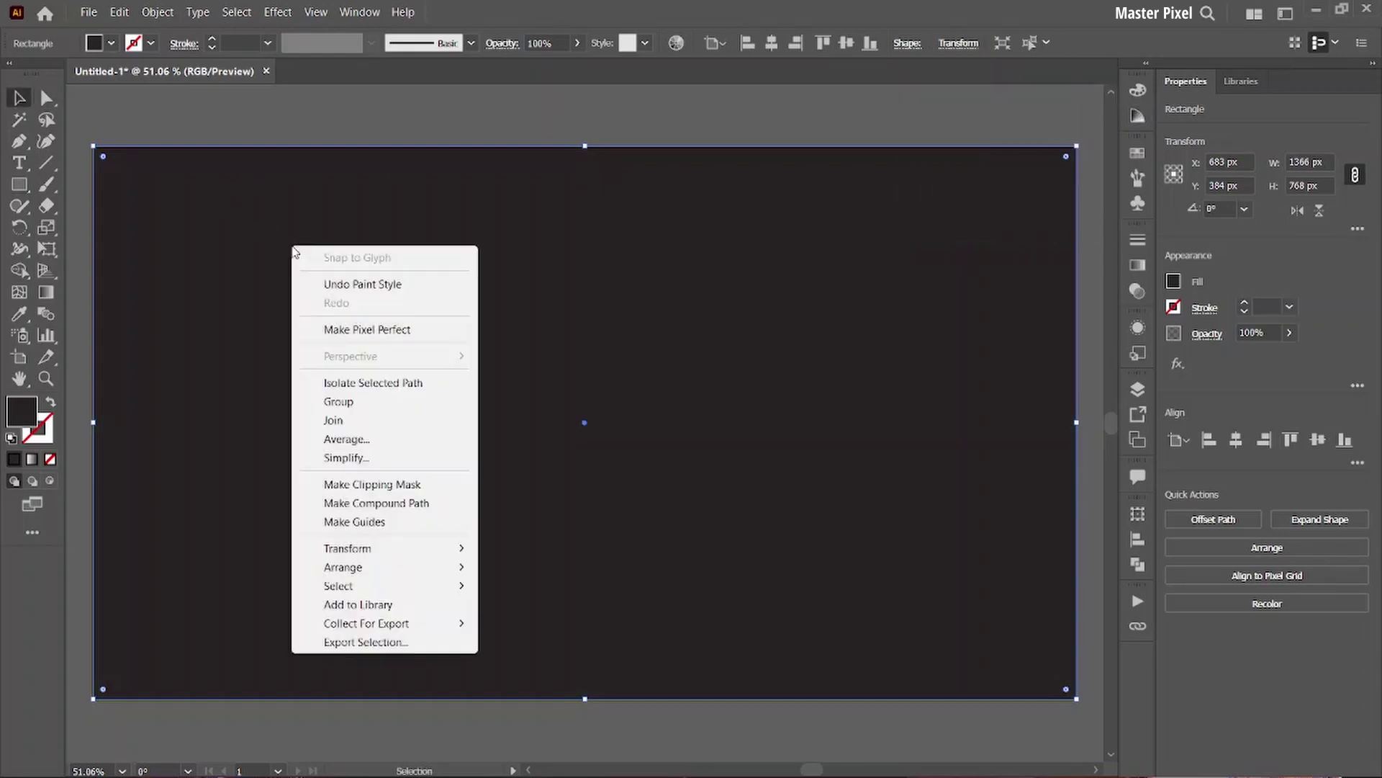
{"action": "right_click", "coordinate": [292, 246]}
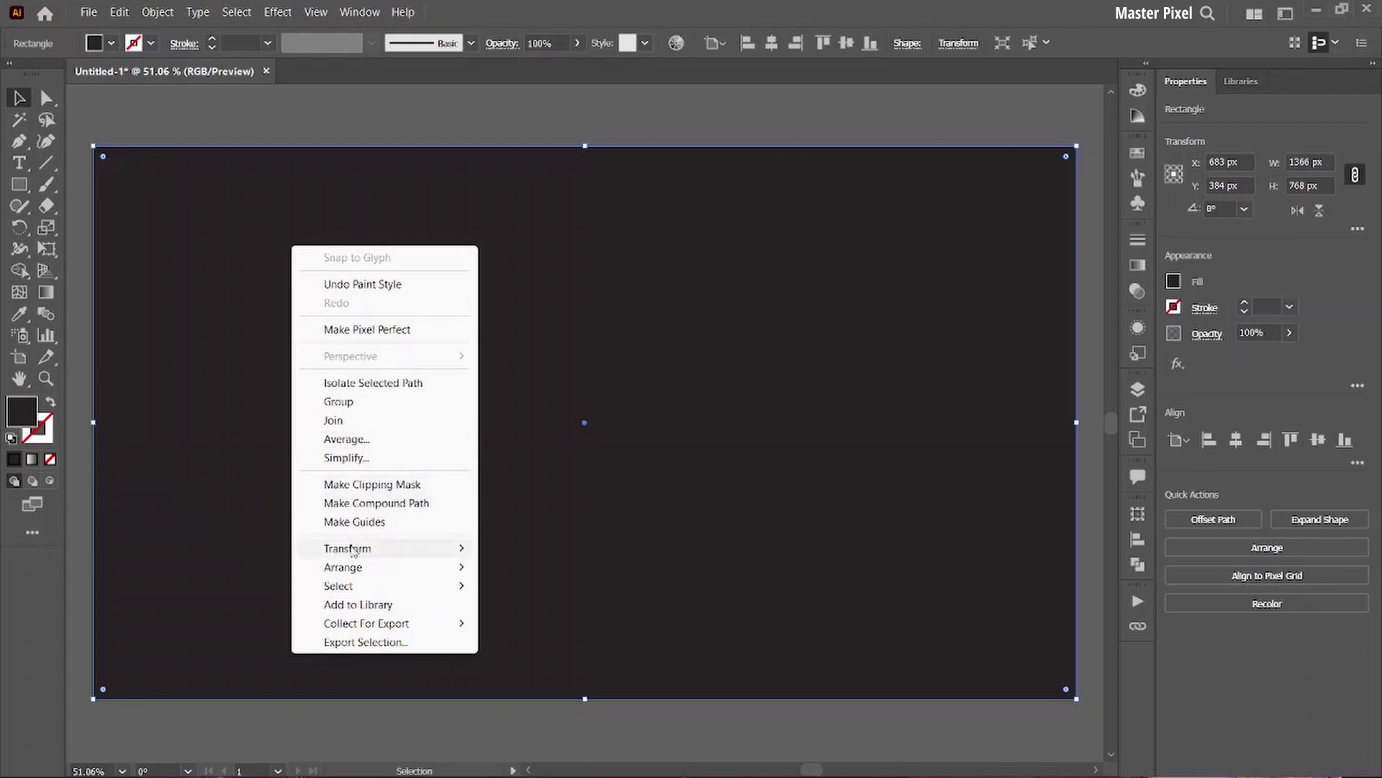
{"action": "mouse_move", "coordinate": [344, 567]}
{"action": "left_click", "coordinate": [569, 623]}
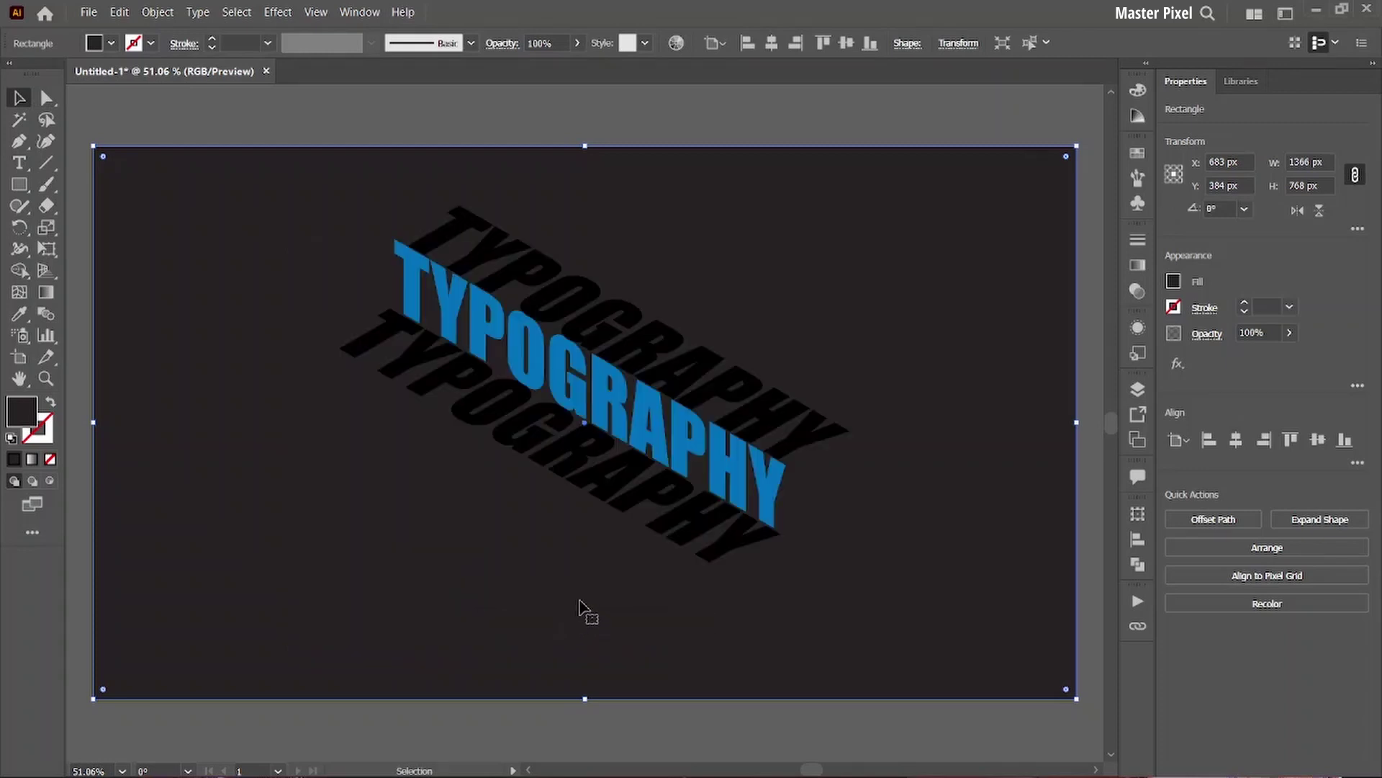
- Lock the background rectangle in place and reselect the TYPOGRAPHY text
{"action": "left_click", "coordinate": [144, 12]}
{"action": "mouse_move", "coordinate": [179, 133]}
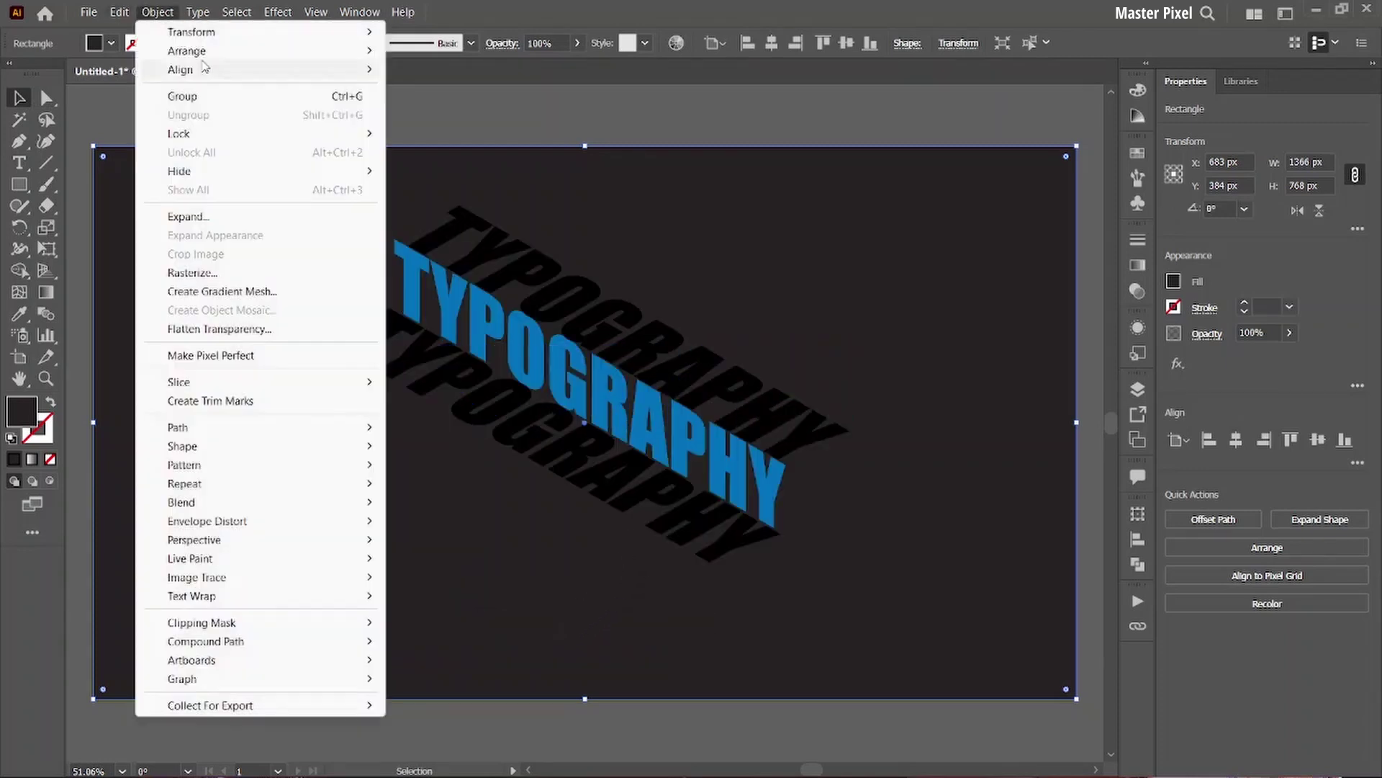
{"action": "left_click", "coordinate": [422, 139]}
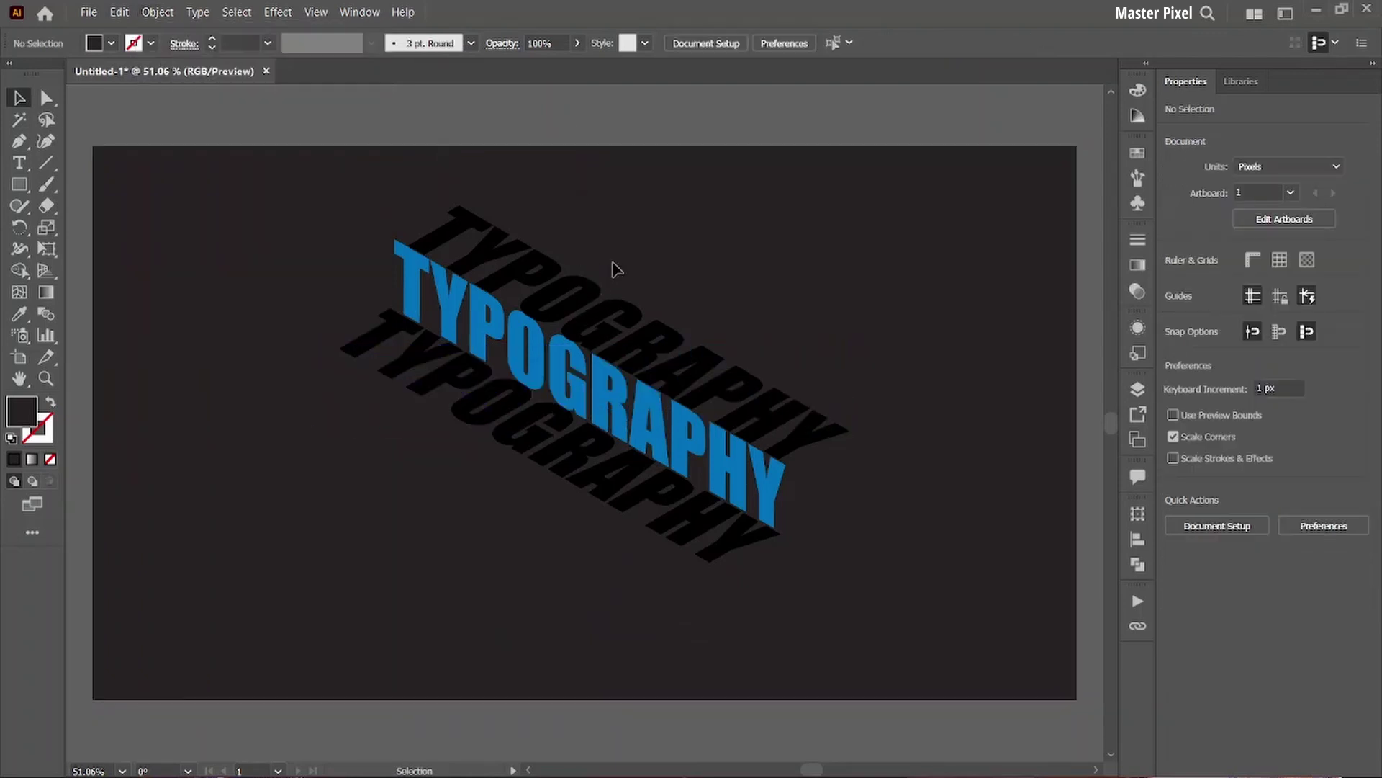
{"action": "left_click", "coordinate": [846, 360]}
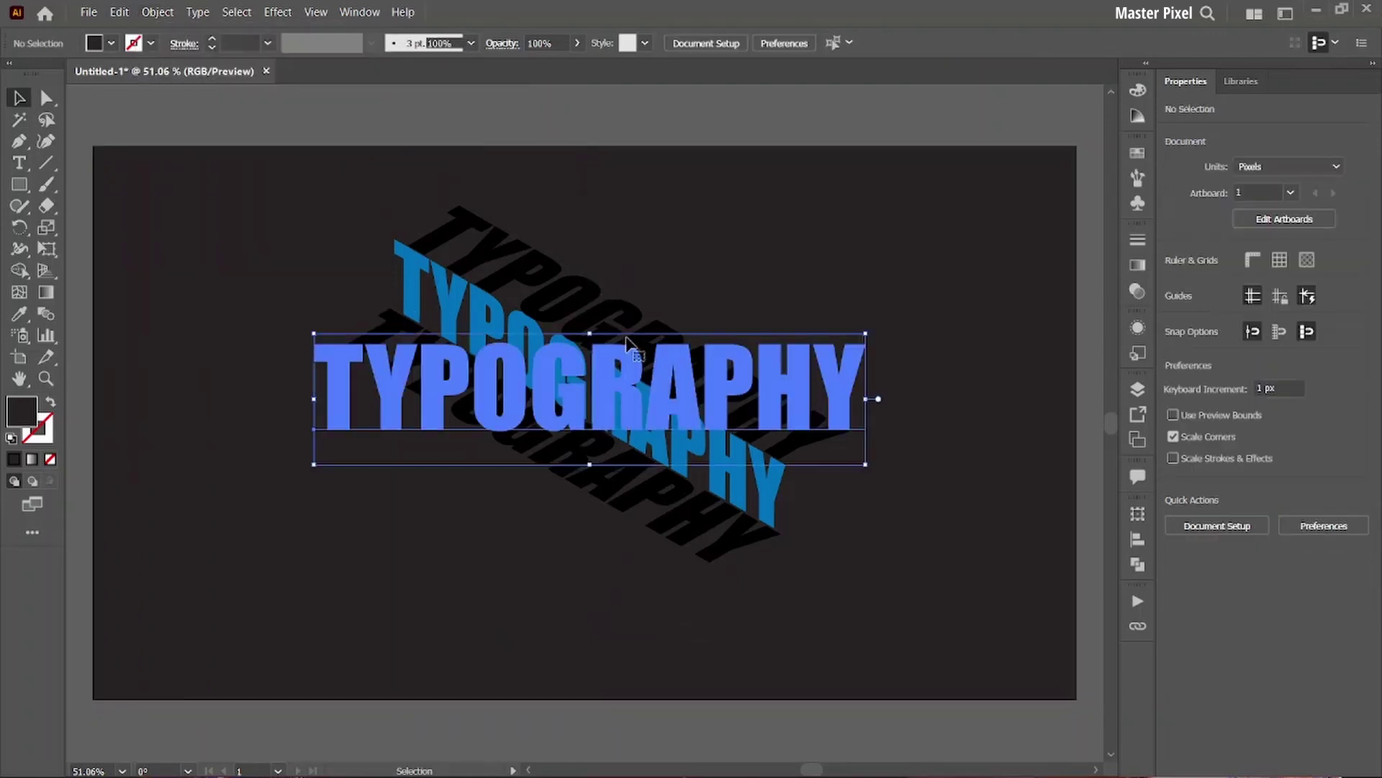
- Make the top fill of the TYPOGRAPHY text white in the Appearance panel
{"action": "left_click", "coordinate": [1137, 328]}
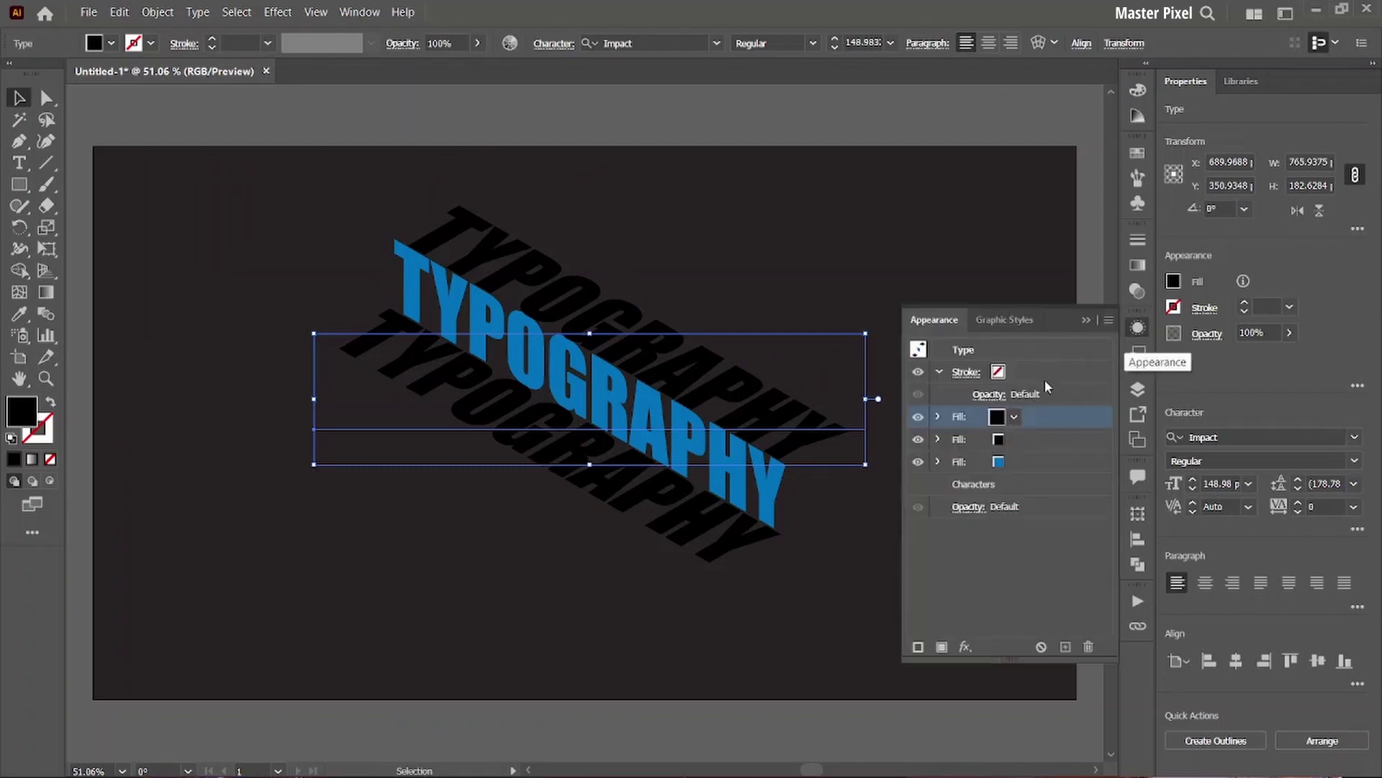
{"action": "left_click", "coordinate": [1015, 418]}
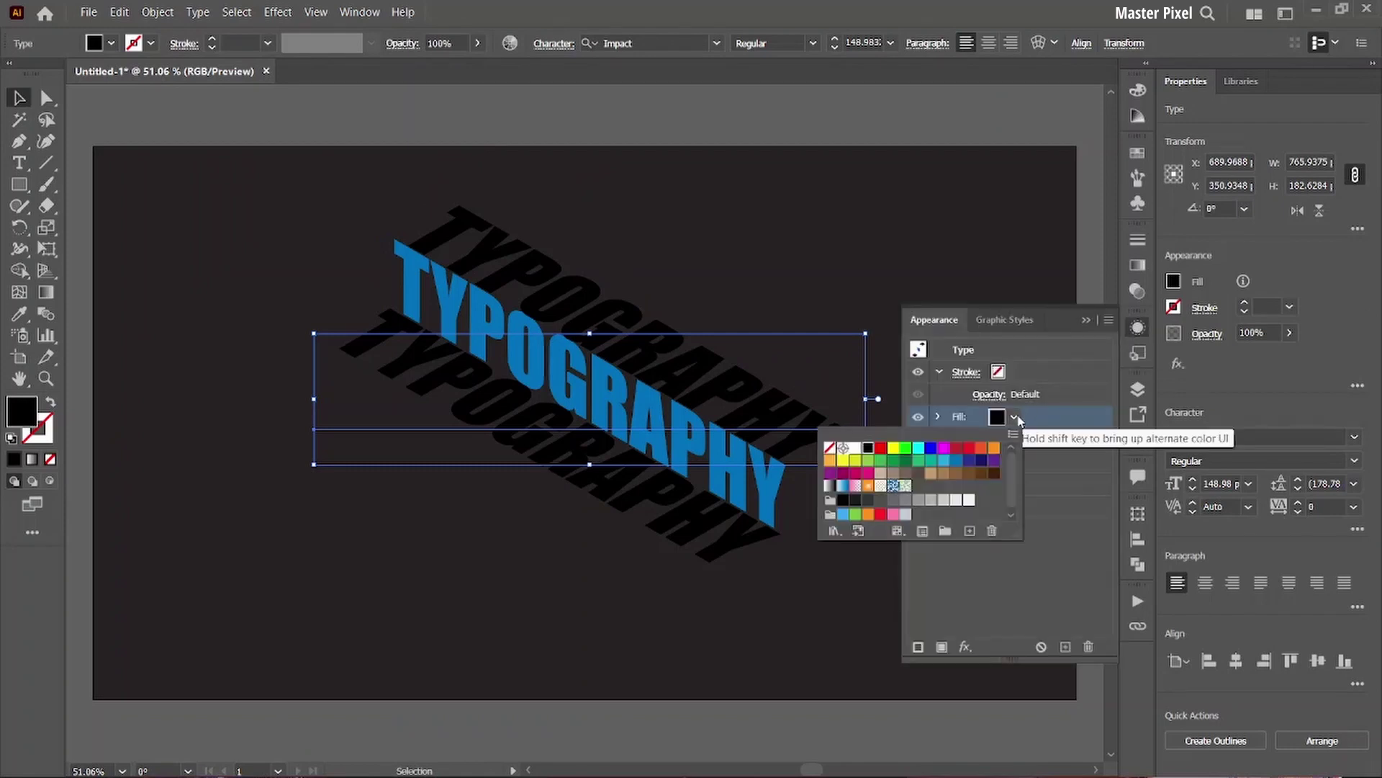
{"action": "left_click", "coordinate": [855, 450]}
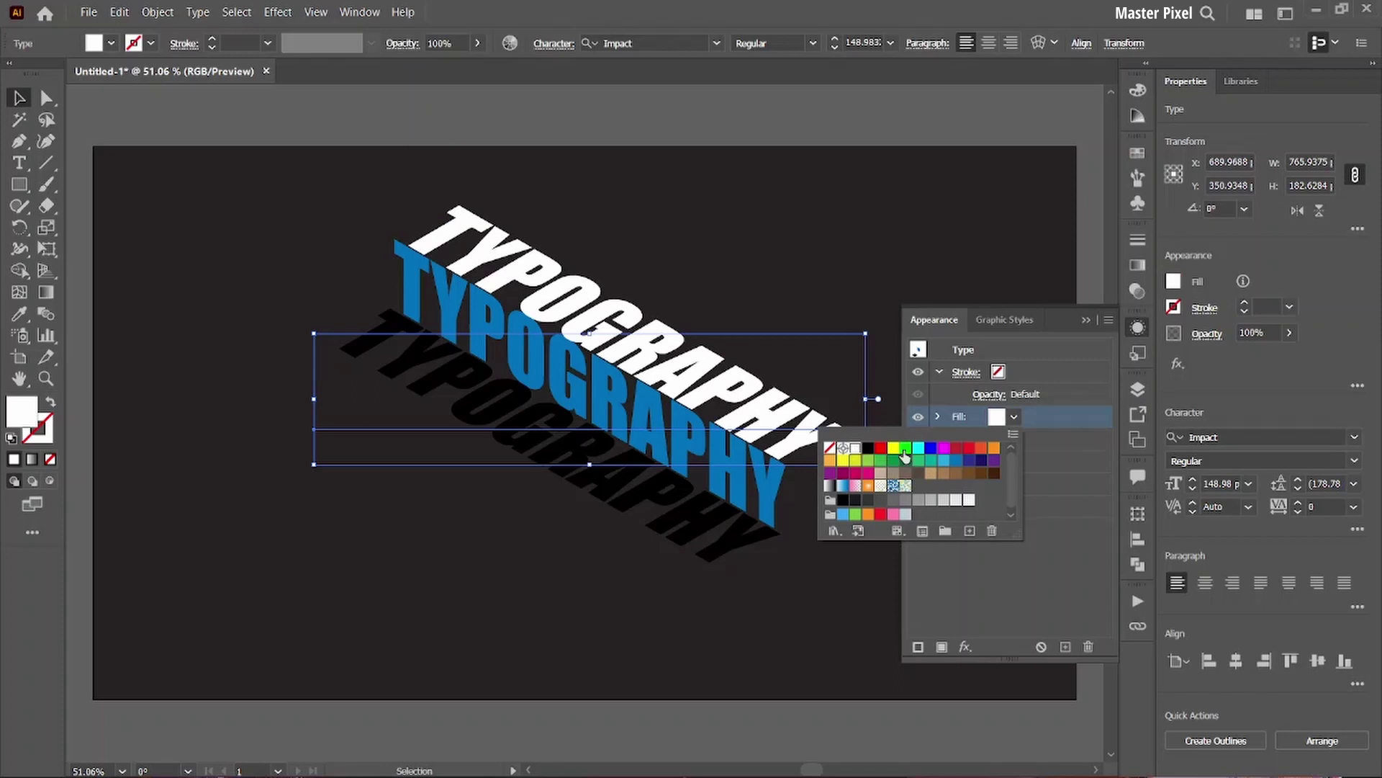
{"action": "left_click", "coordinate": [1041, 442]}
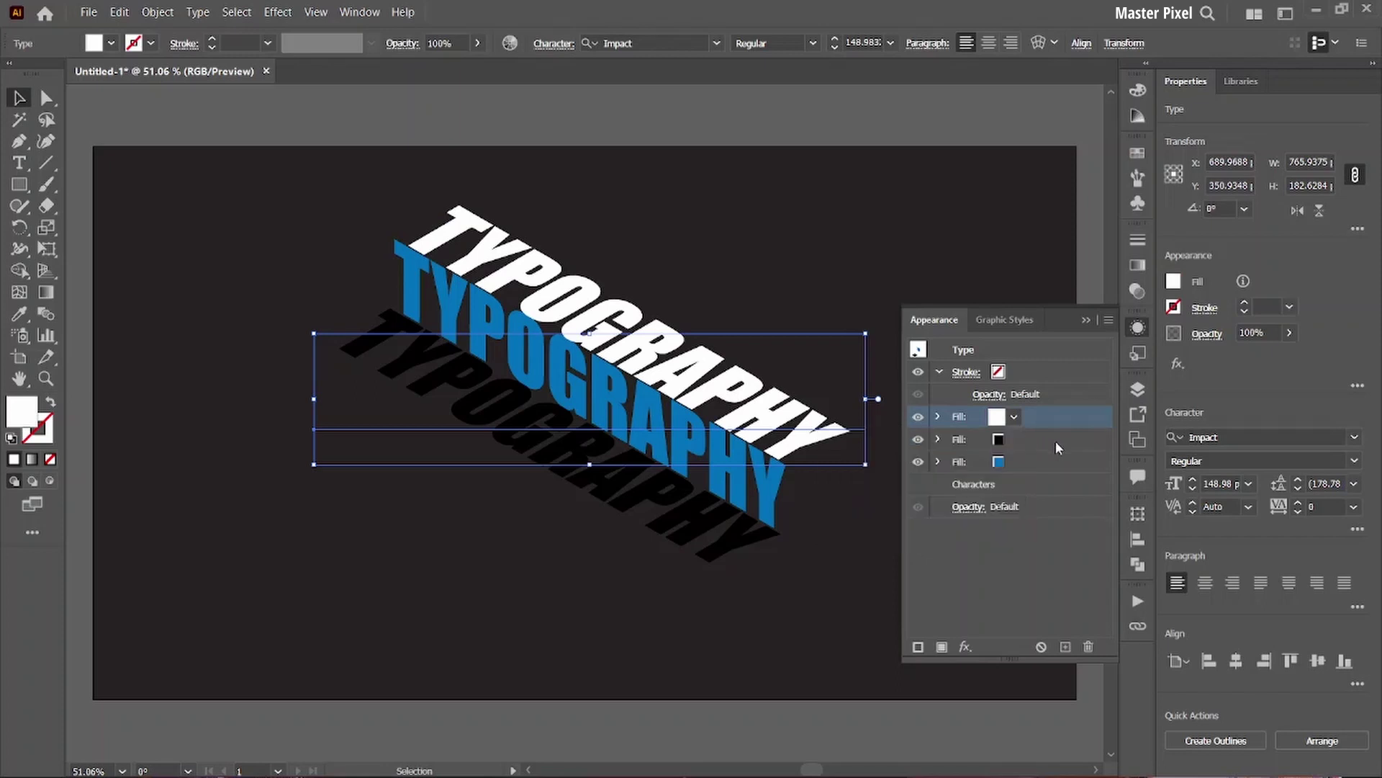
- Try grey shades on the bottom shadow fill, then settle back on black
{"action": "left_click", "coordinate": [999, 441]}
{"action": "left_click", "coordinate": [1014, 440]}
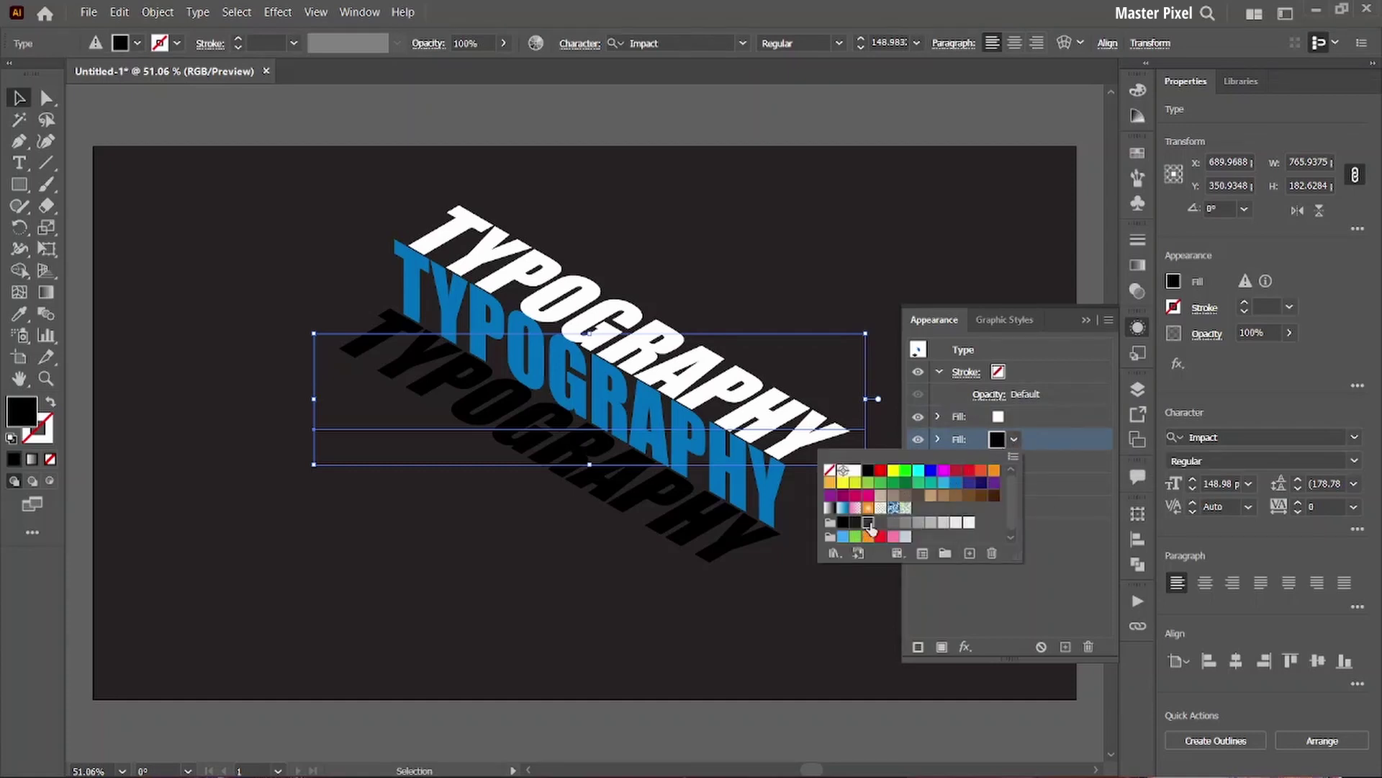
{"action": "left_click", "coordinate": [869, 523]}
{"action": "left_click", "coordinate": [854, 524]}
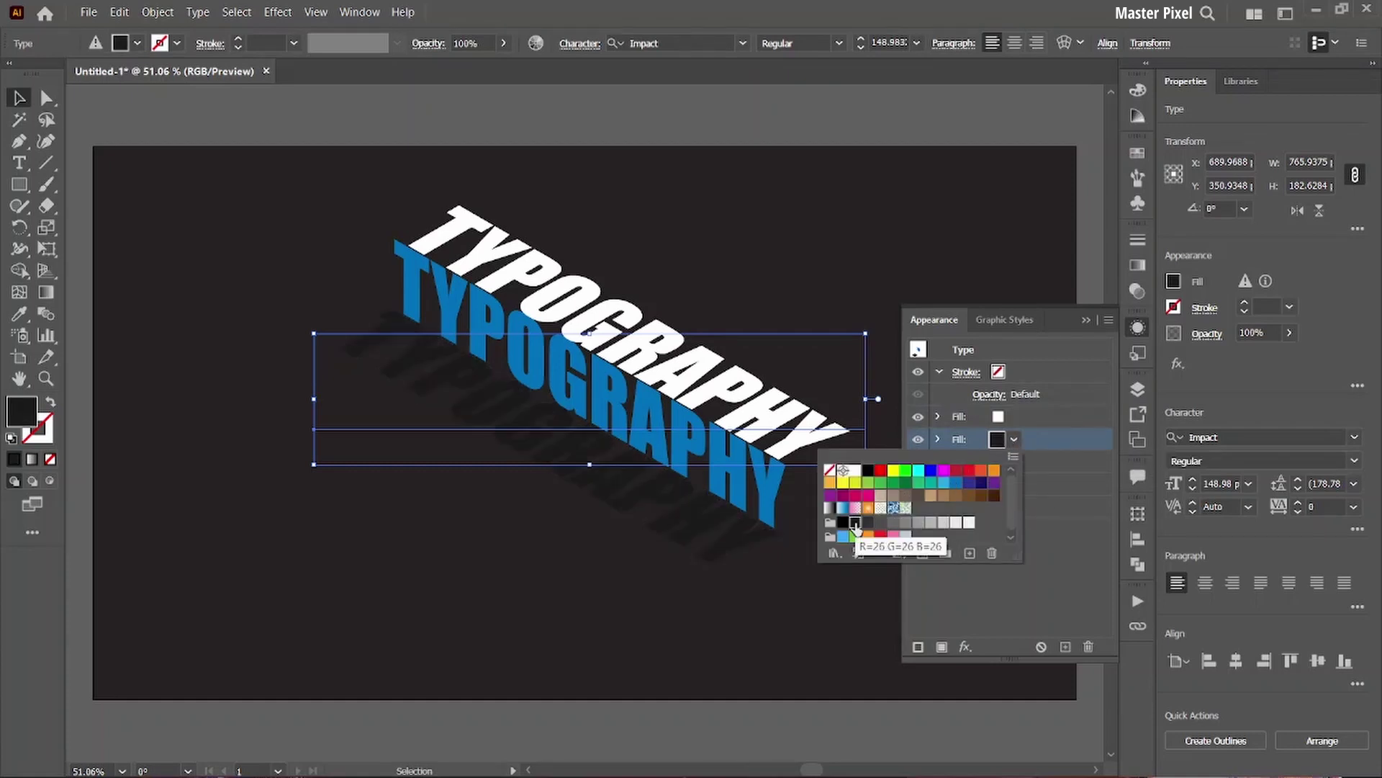
{"action": "left_click", "coordinate": [840, 526]}
{"action": "left_click", "coordinate": [868, 523]}
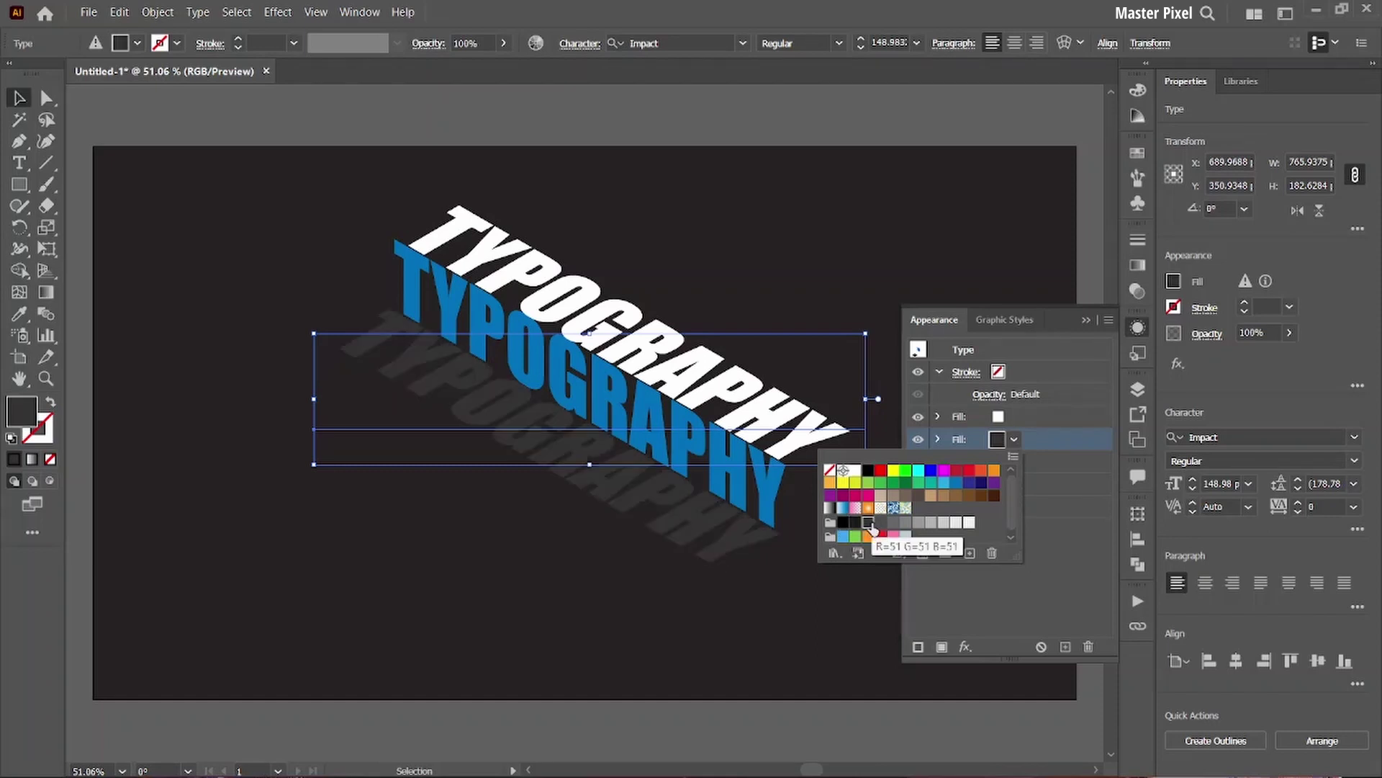
{"action": "left_click", "coordinate": [881, 523]}
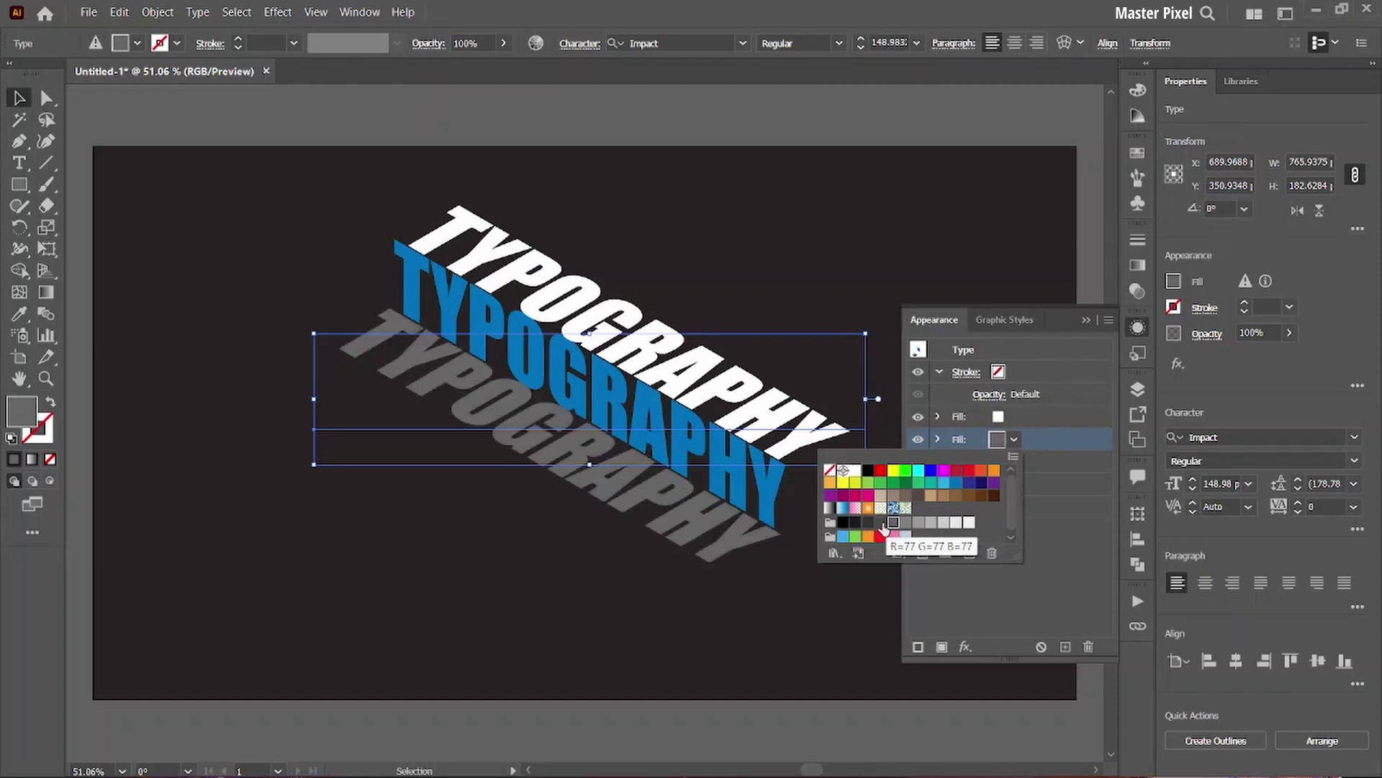
{"action": "left_click", "coordinate": [880, 524]}
{"action": "left_click", "coordinate": [844, 526]}
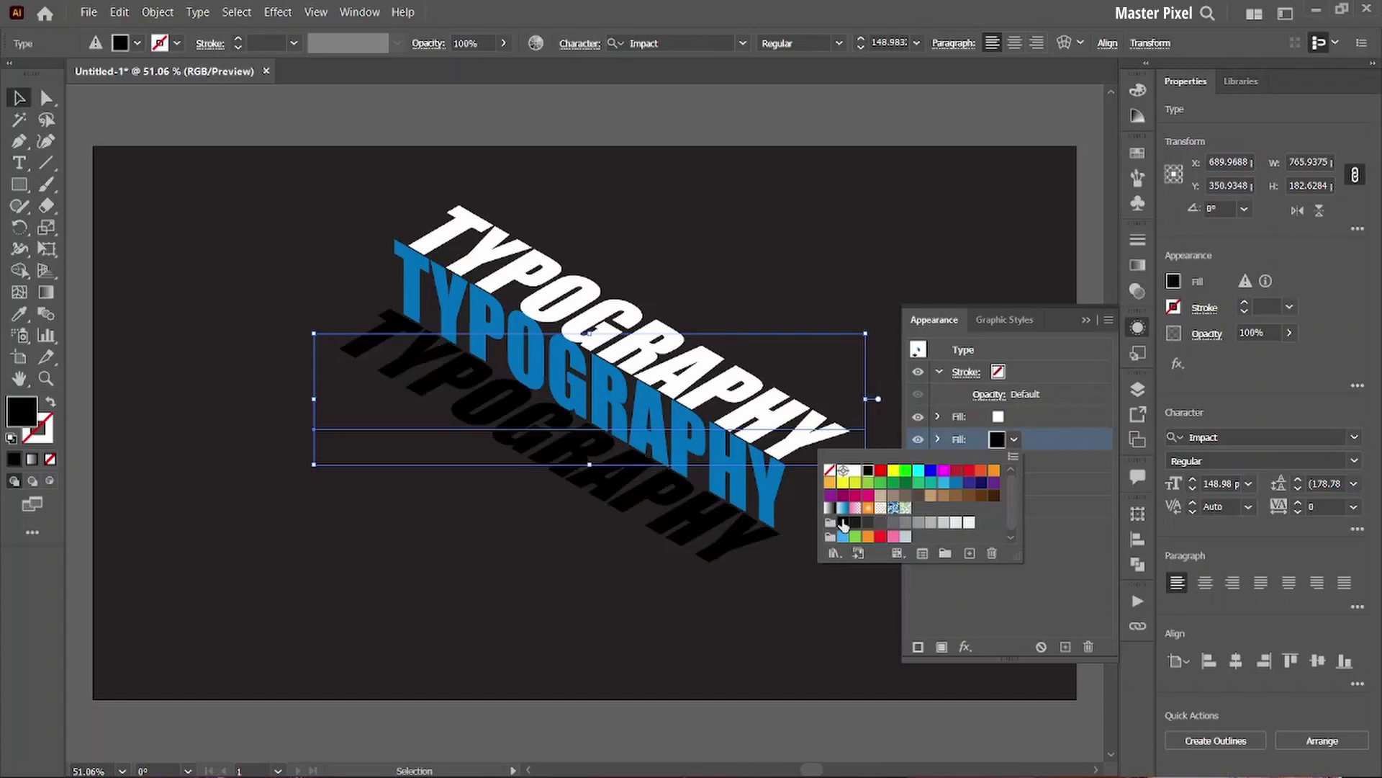
- Recolour the blue middle fill to medium grey
{"action": "left_click", "coordinate": [993, 462]}
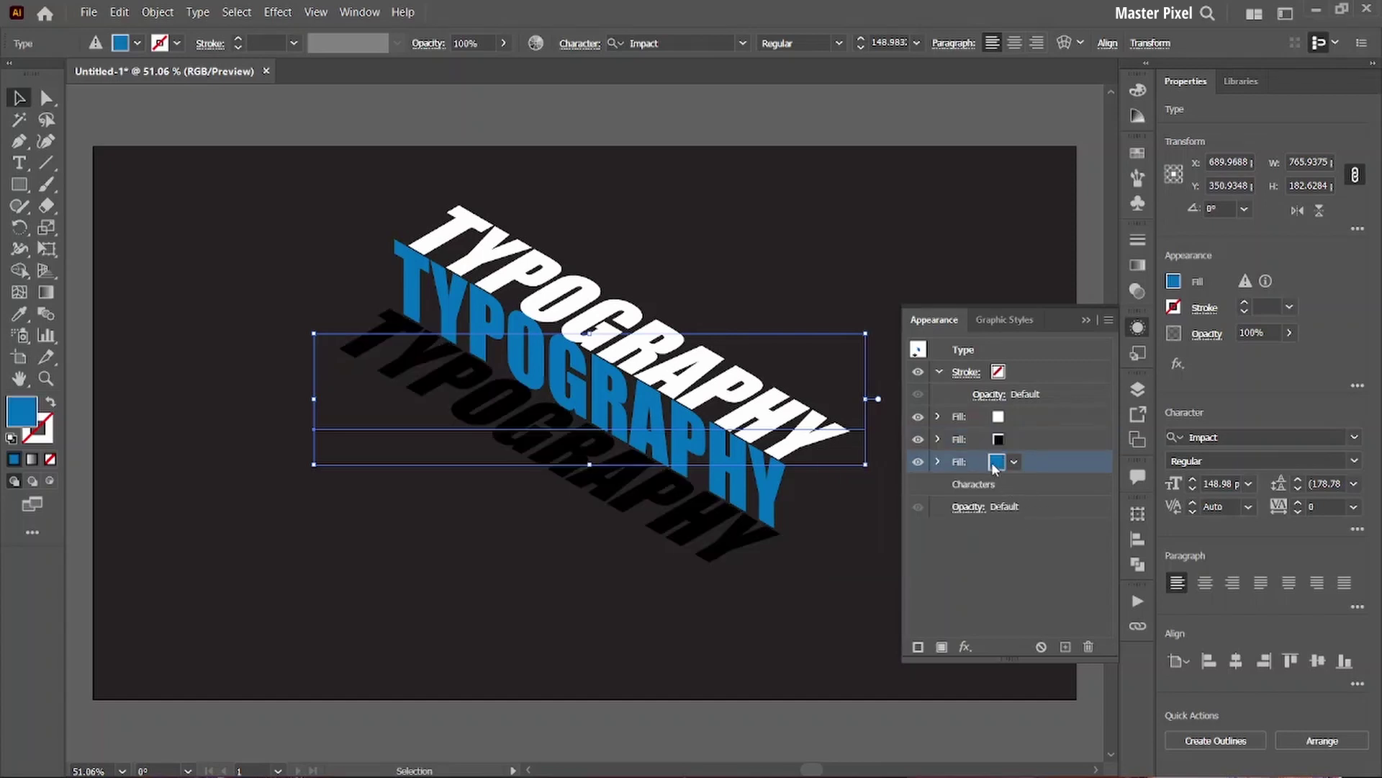
{"action": "left_click", "coordinate": [1014, 462]}
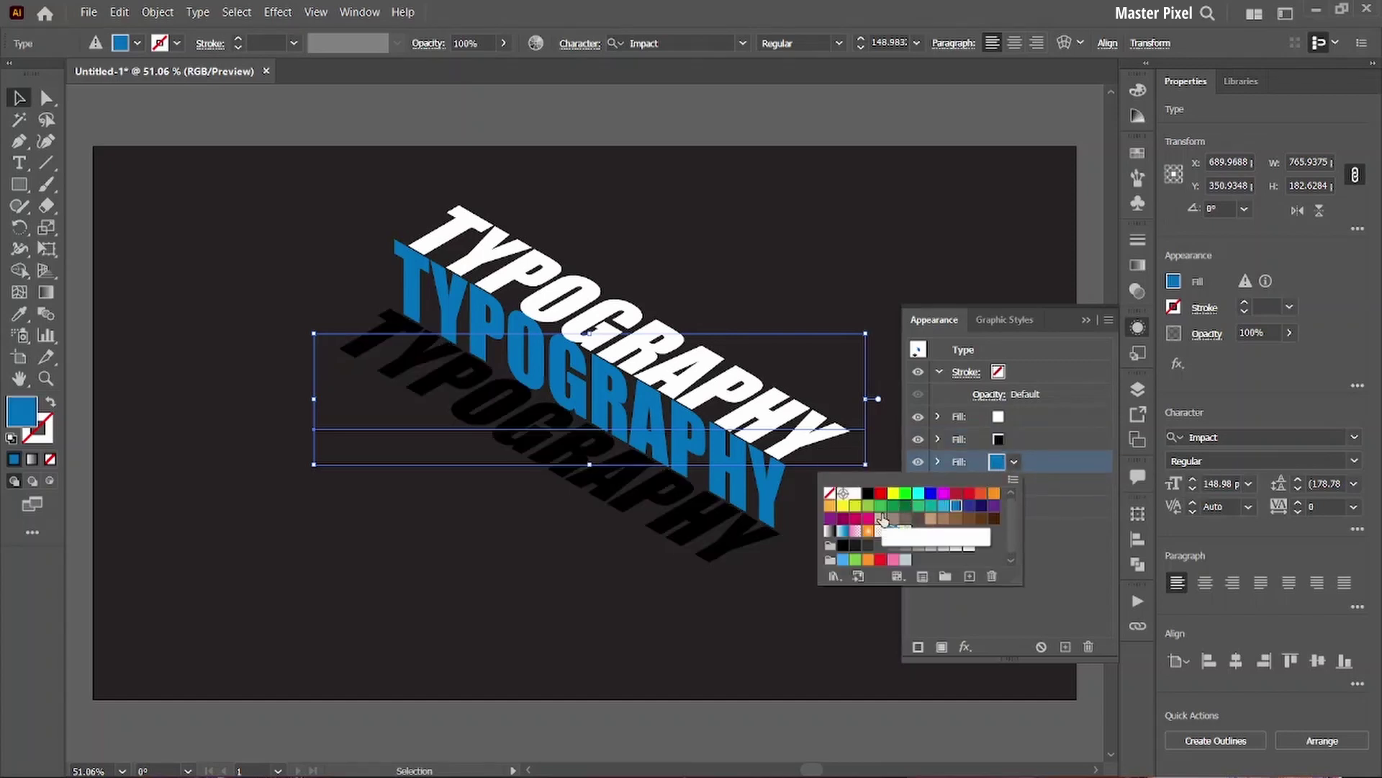
{"action": "left_click", "coordinate": [919, 547]}
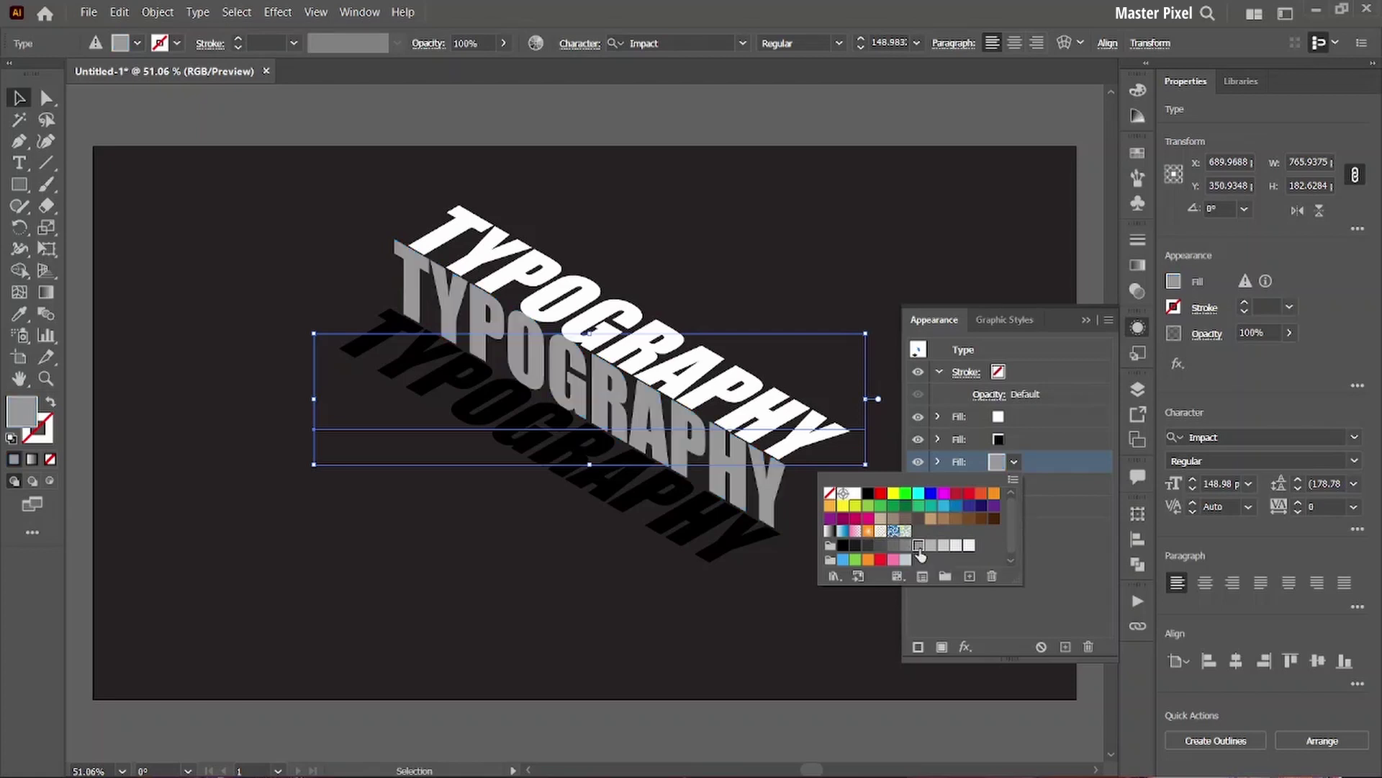
{"action": "left_click", "coordinate": [906, 547]}
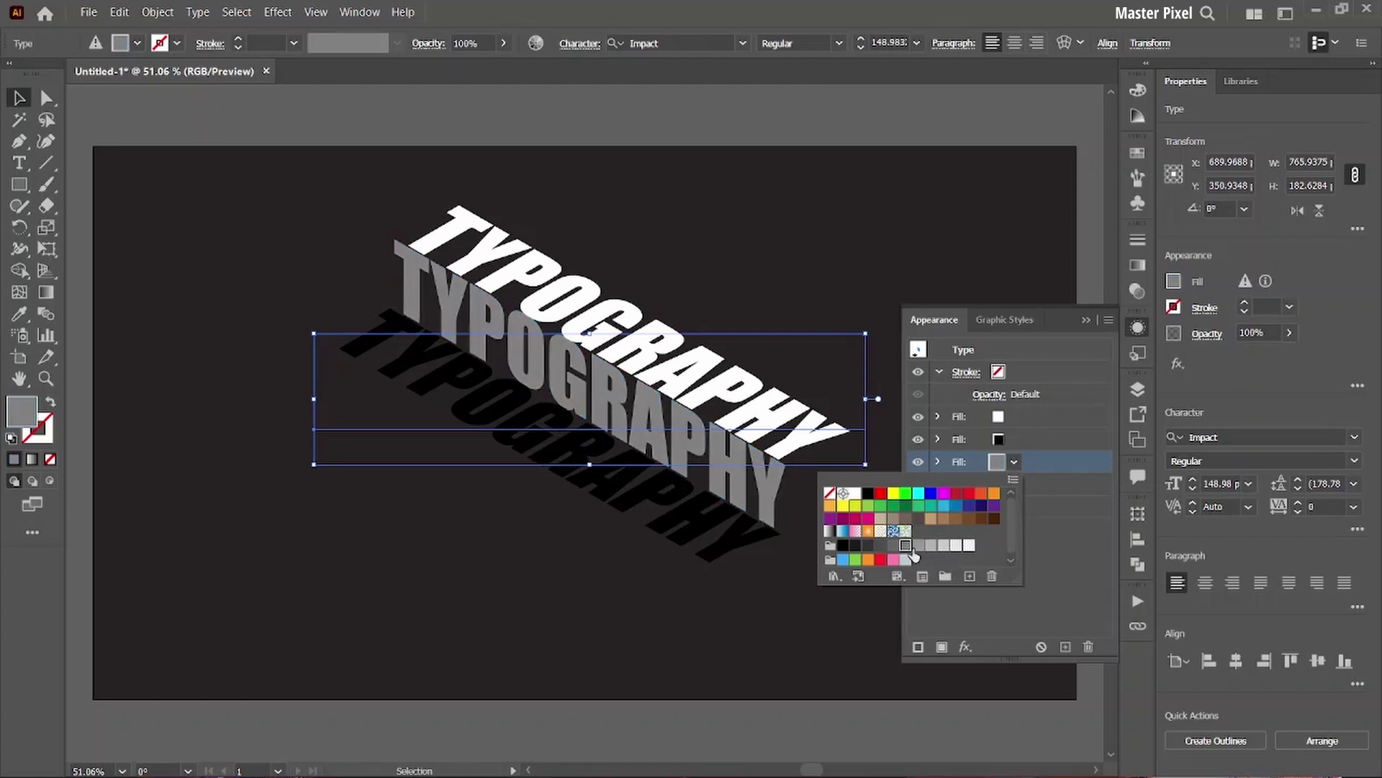
{"action": "left_click", "coordinate": [944, 547]}
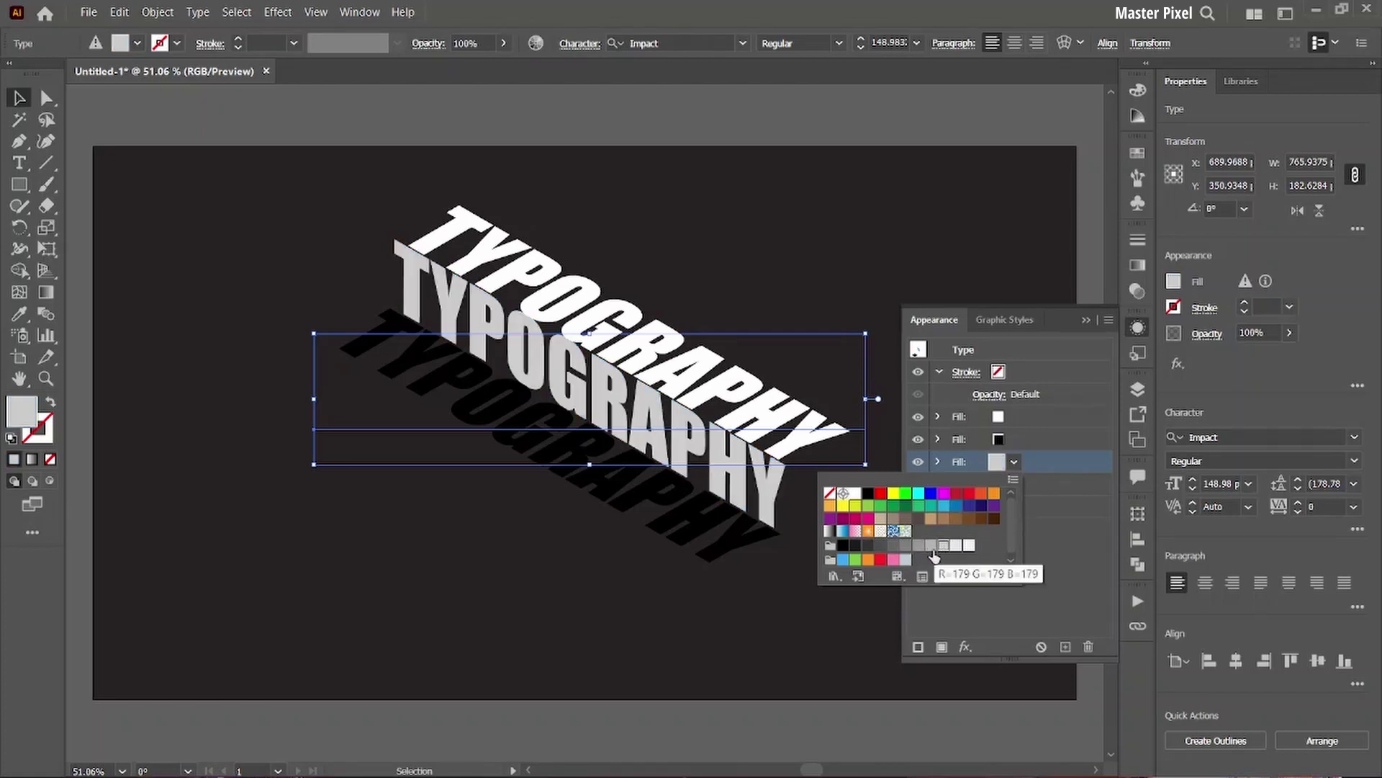
{"action": "left_click", "coordinate": [919, 546]}
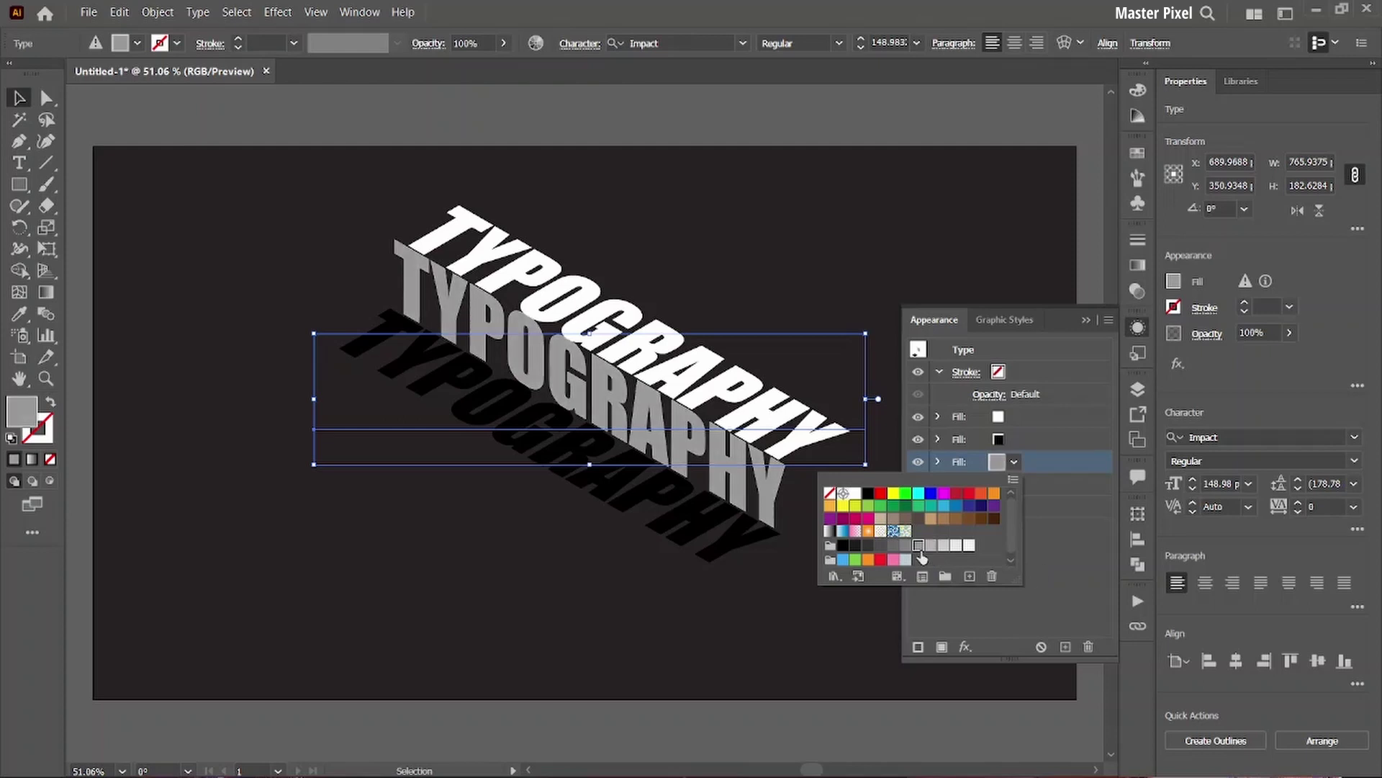
{"action": "left_click", "coordinate": [906, 547]}
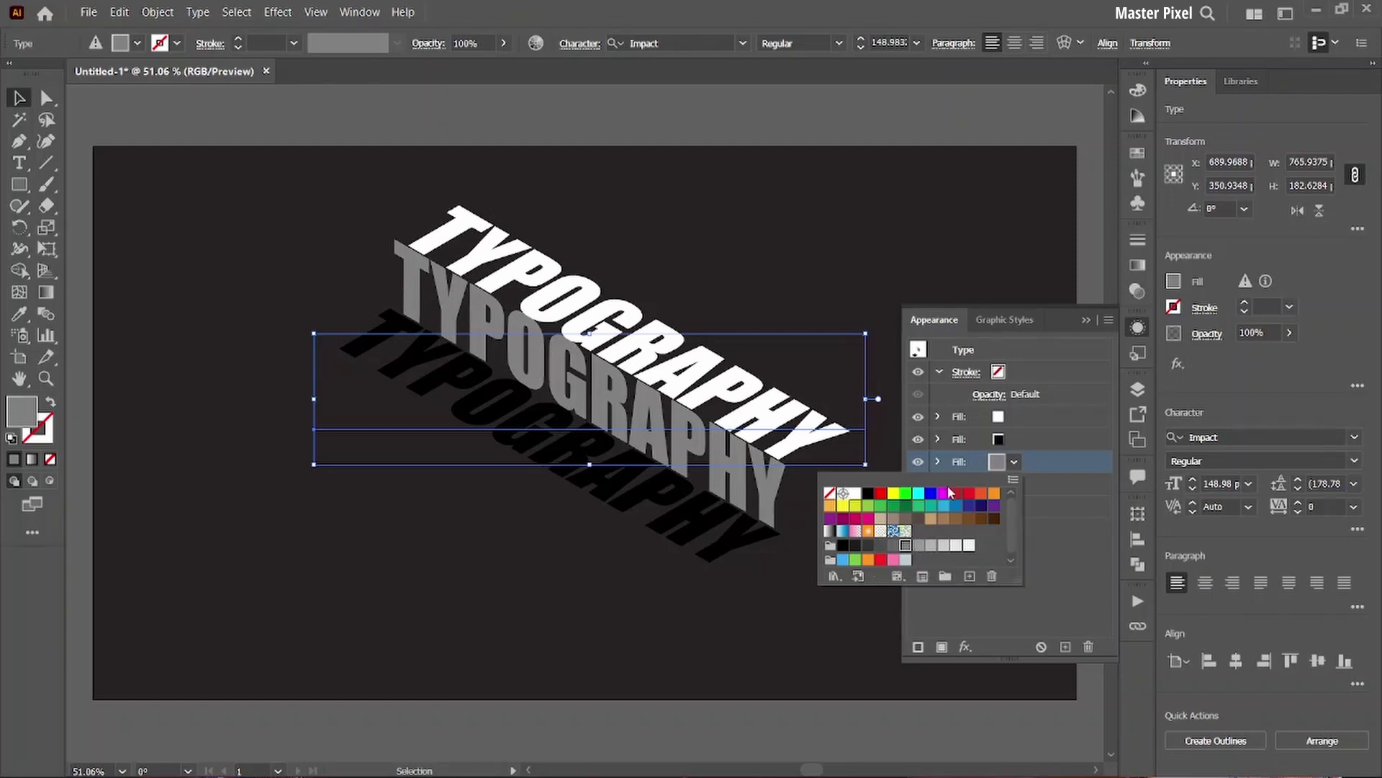
- Recheck the shadow fill against dark grey and keep it solid black
{"action": "left_click", "coordinate": [1003, 436]}
{"action": "left_click", "coordinate": [1014, 439]}
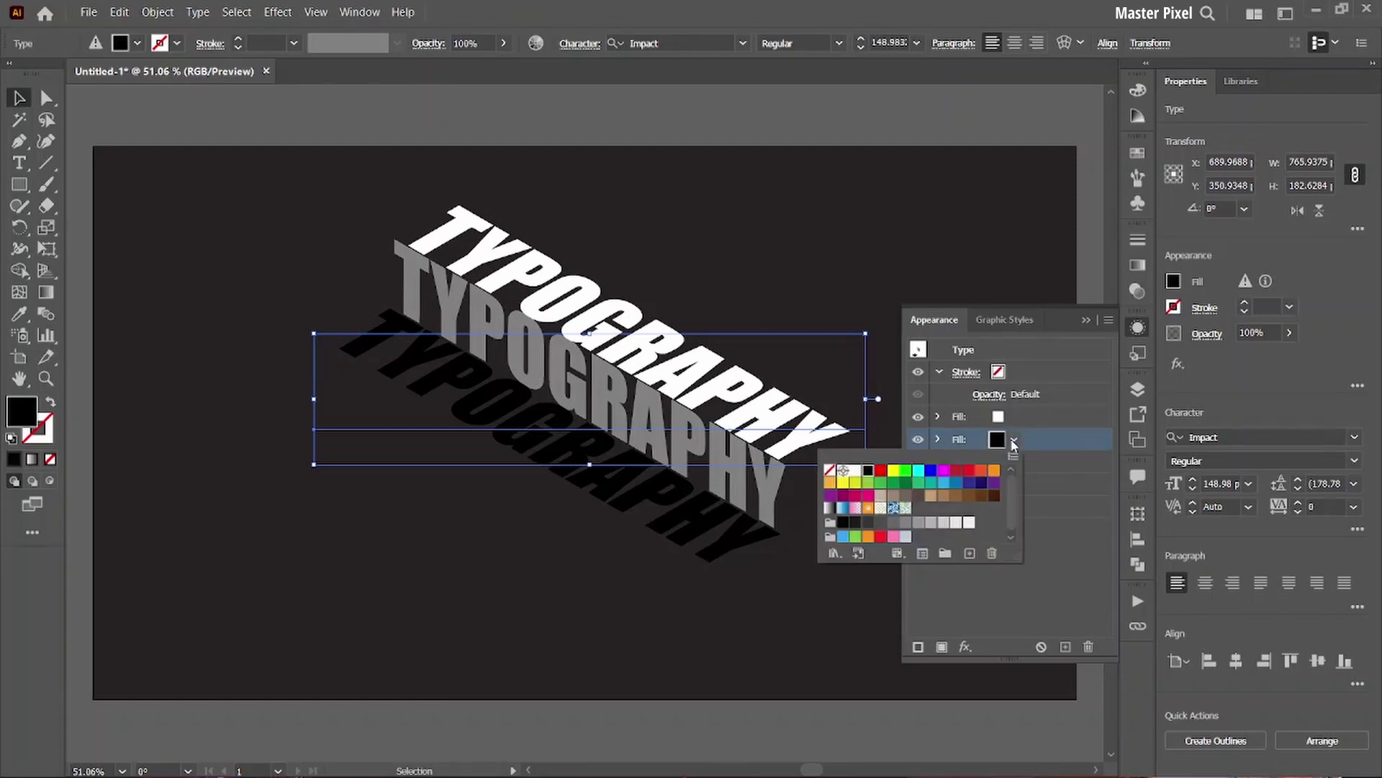
{"action": "left_click", "coordinate": [854, 521]}
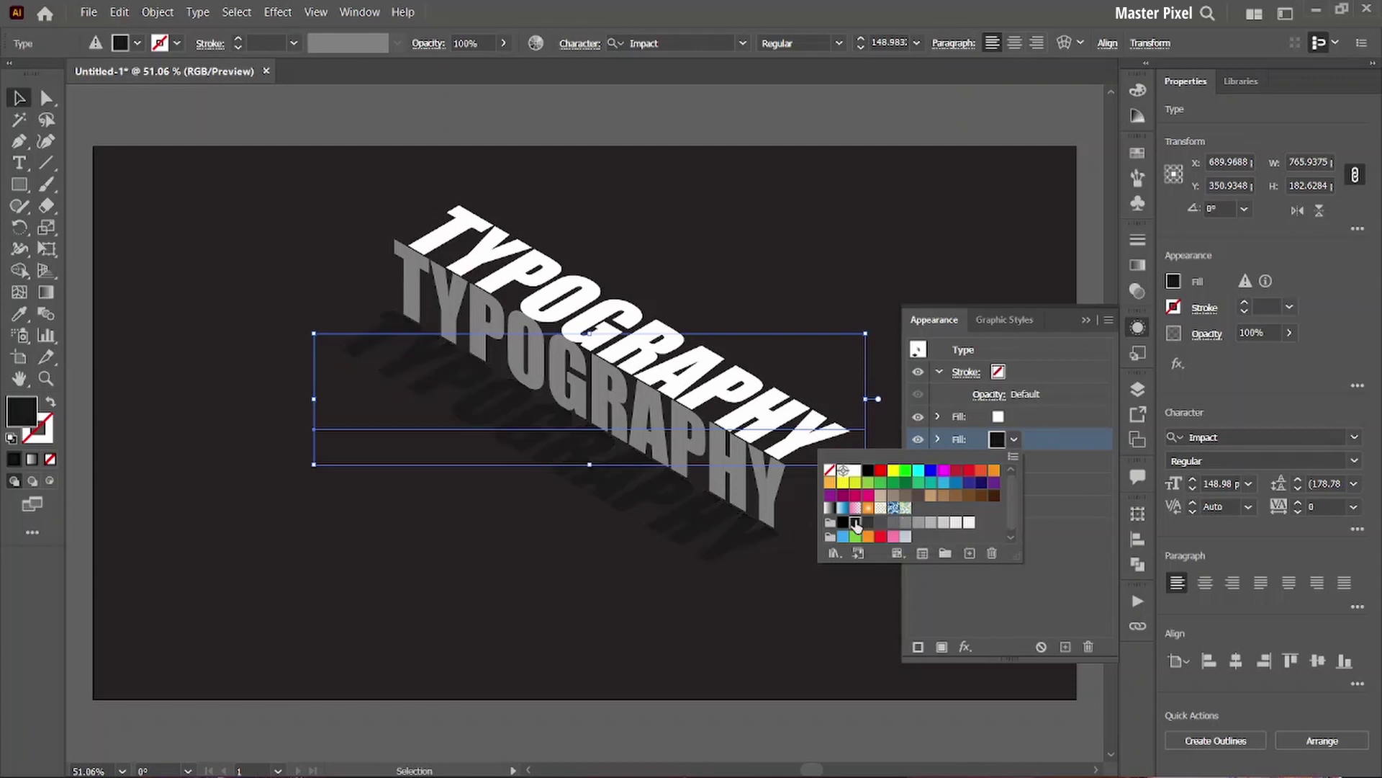
{"action": "left_click", "coordinate": [866, 526]}
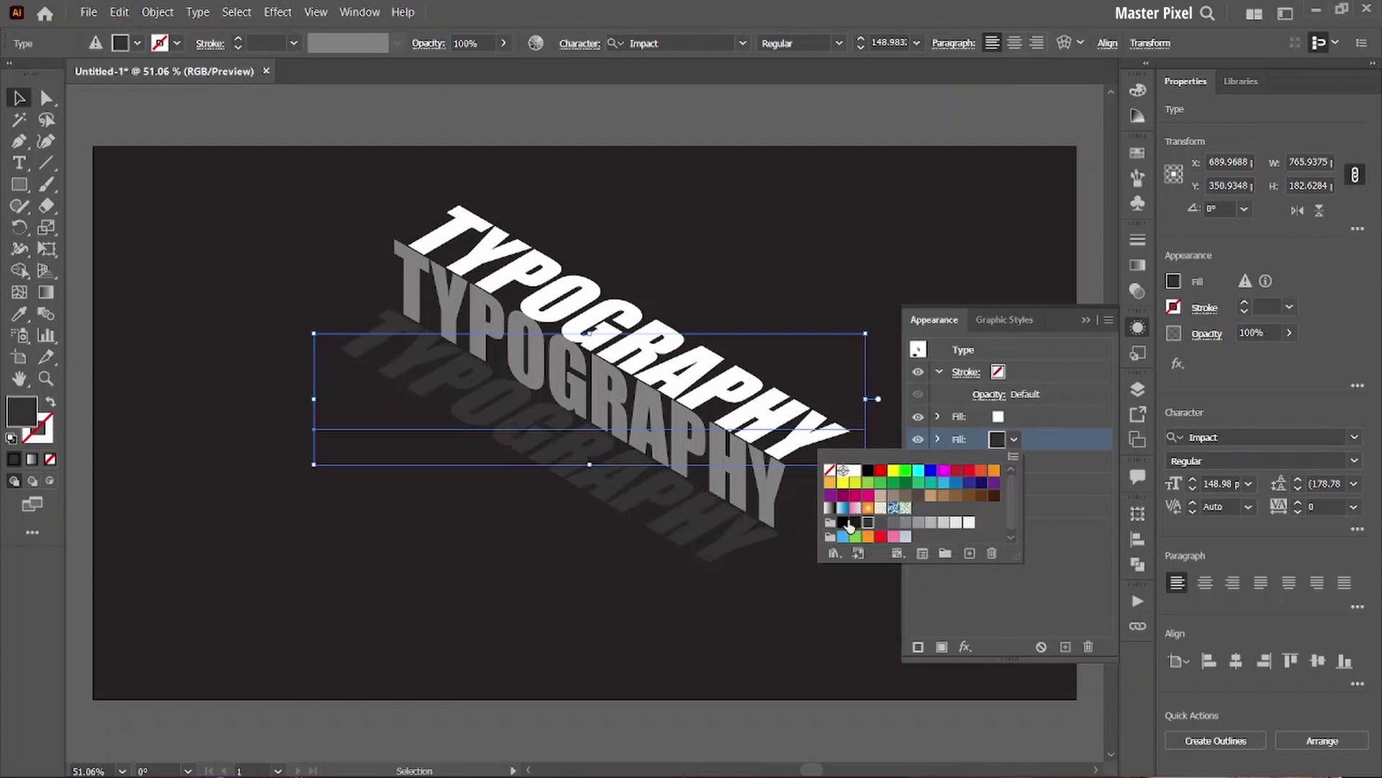
{"action": "left_click", "coordinate": [845, 526]}
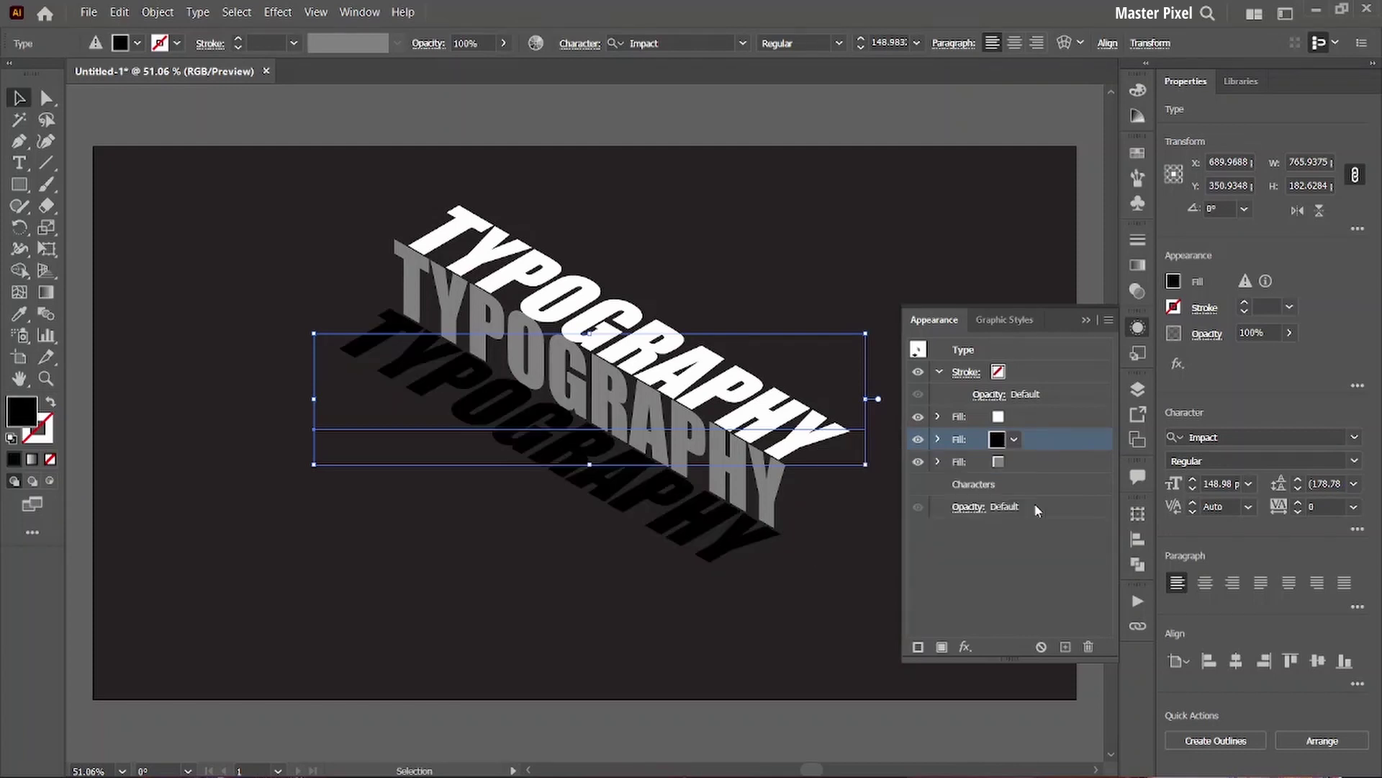
- Set the black shadow fill's opacity to 50%, then deselect to view the faded shadow
{"action": "left_click", "coordinate": [938, 440]}
{"action": "left_click", "coordinate": [988, 507]}
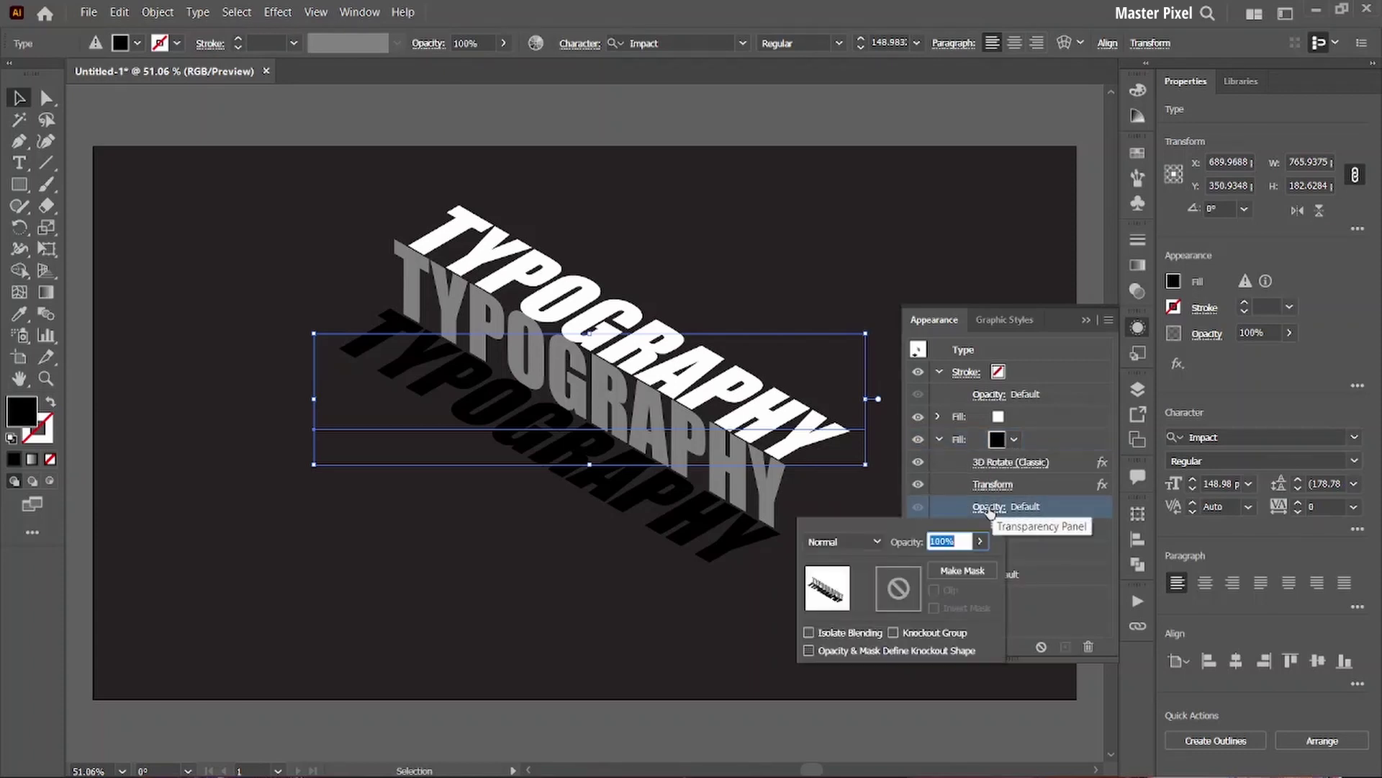
{"action": "left_click", "coordinate": [955, 542]}
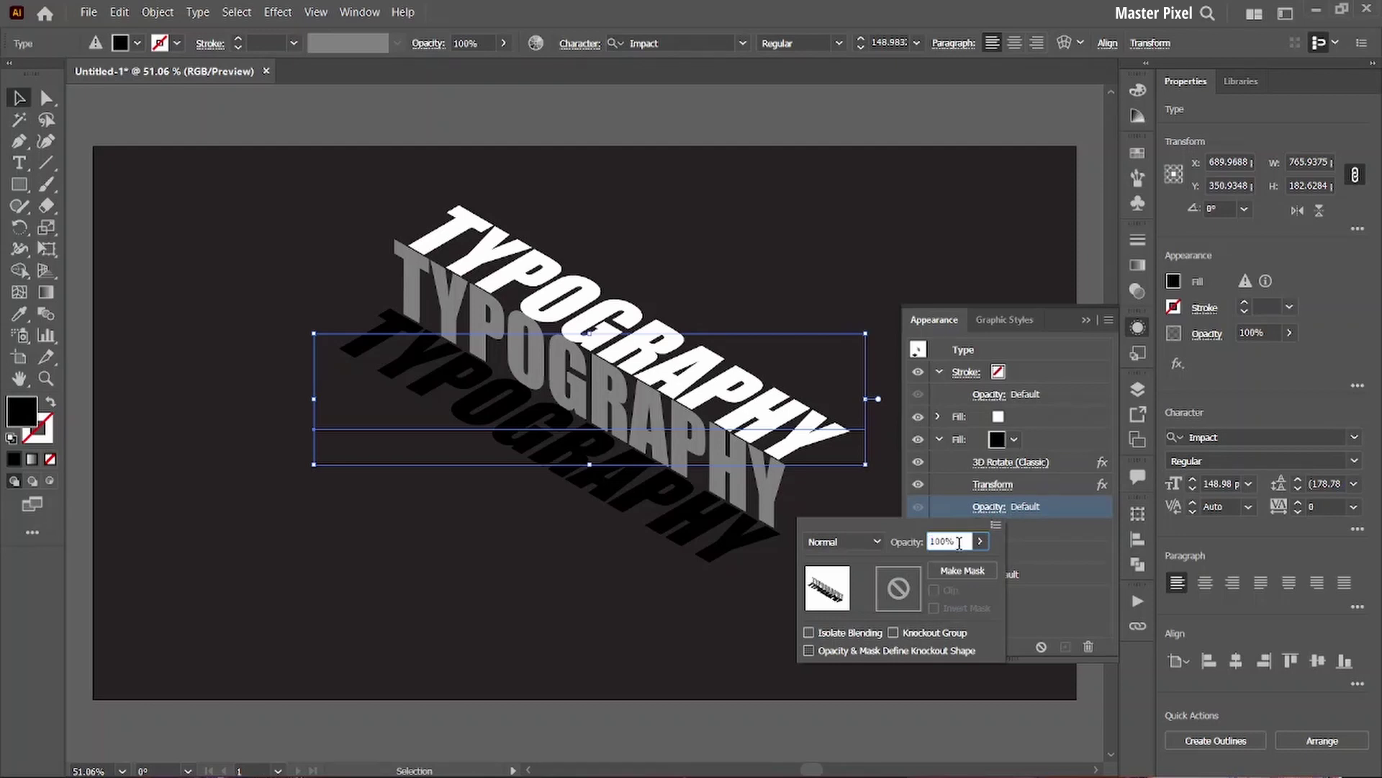
{"action": "left_click_drag", "start_coordinate": [959, 543], "coordinate": [928, 541]}
{"action": "type", "text": "50"}
{"action": "left_click", "coordinate": [749, 623]}
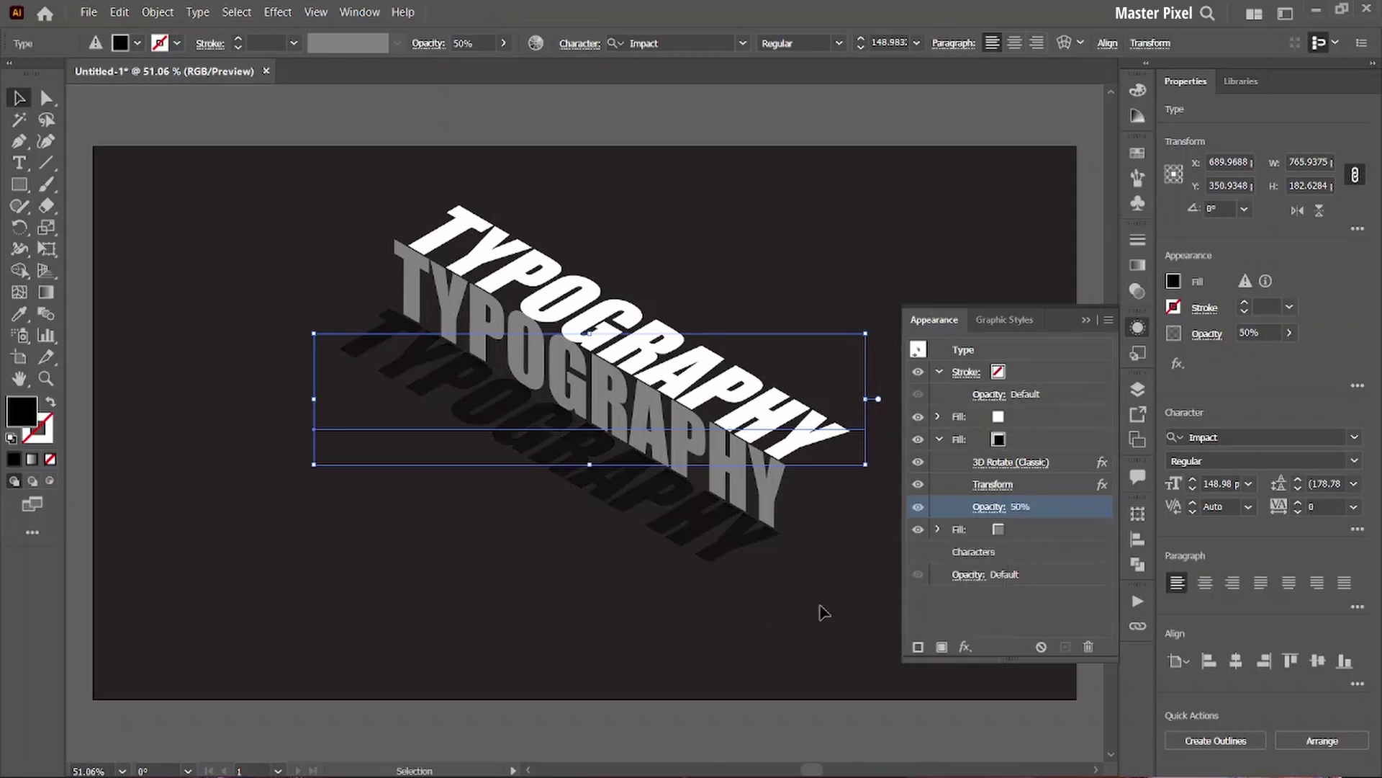
{"action": "left_click", "coordinate": [1086, 324]}
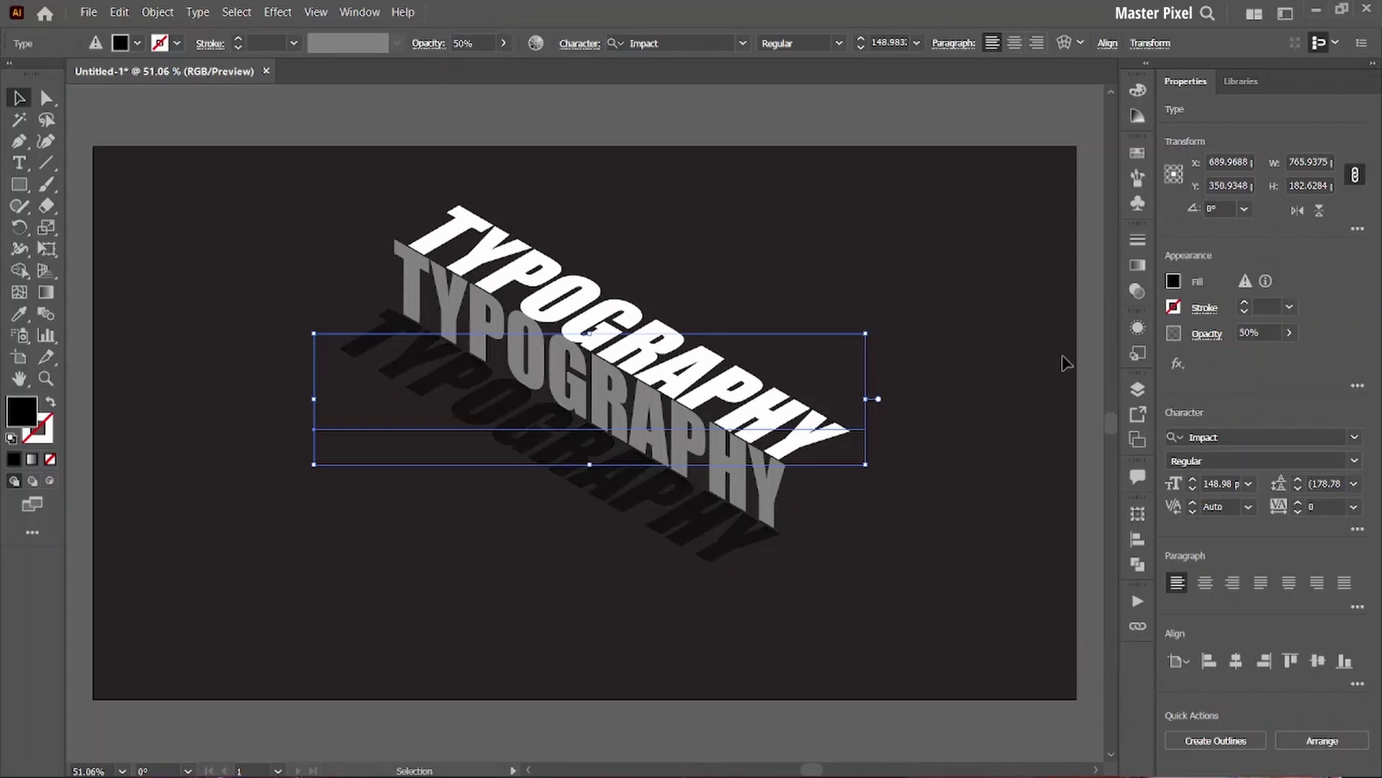
{"action": "left_click", "coordinate": [987, 454]}
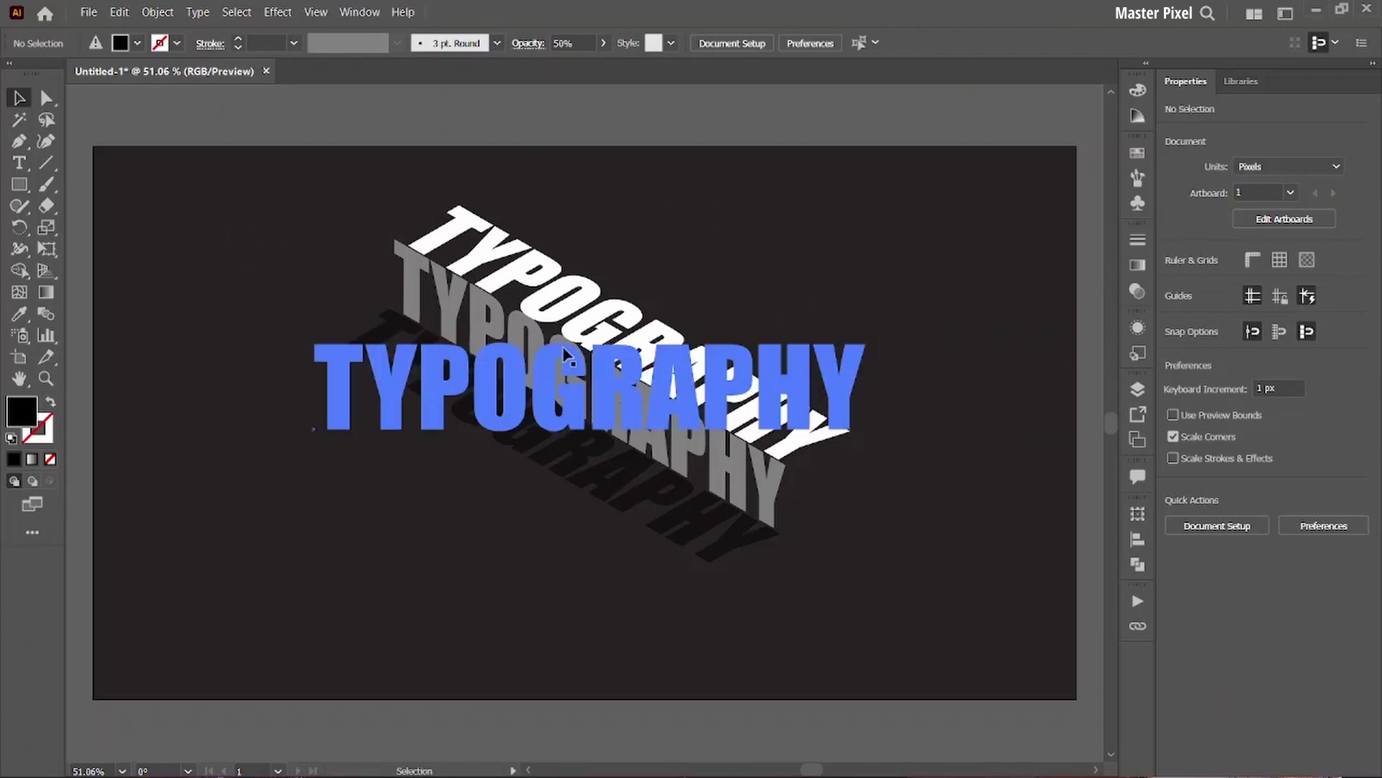
- Convert the TYPOGRAPHY text to outlines and expand its layered appearance into shapes
{"action": "left_click", "coordinate": [545, 437]}
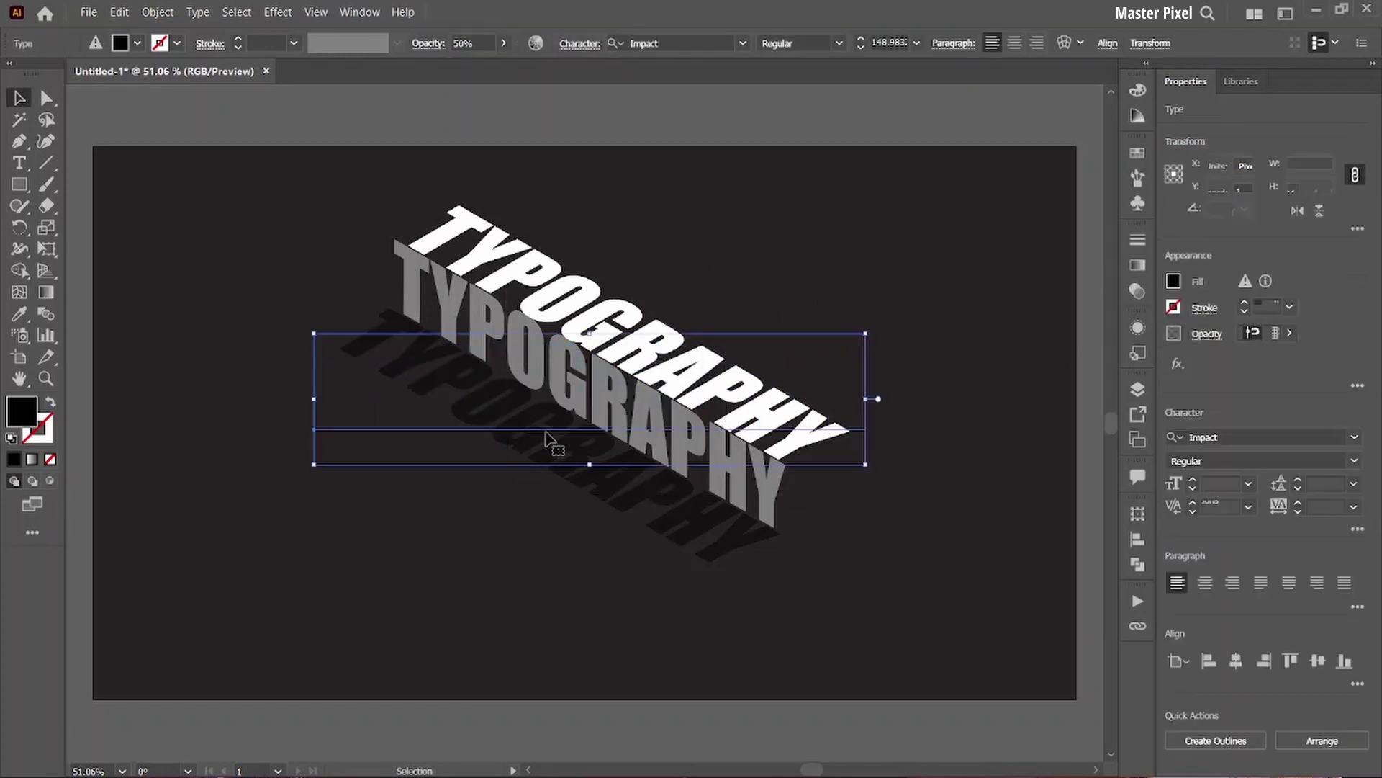
{"action": "right_click", "coordinate": [591, 362]}
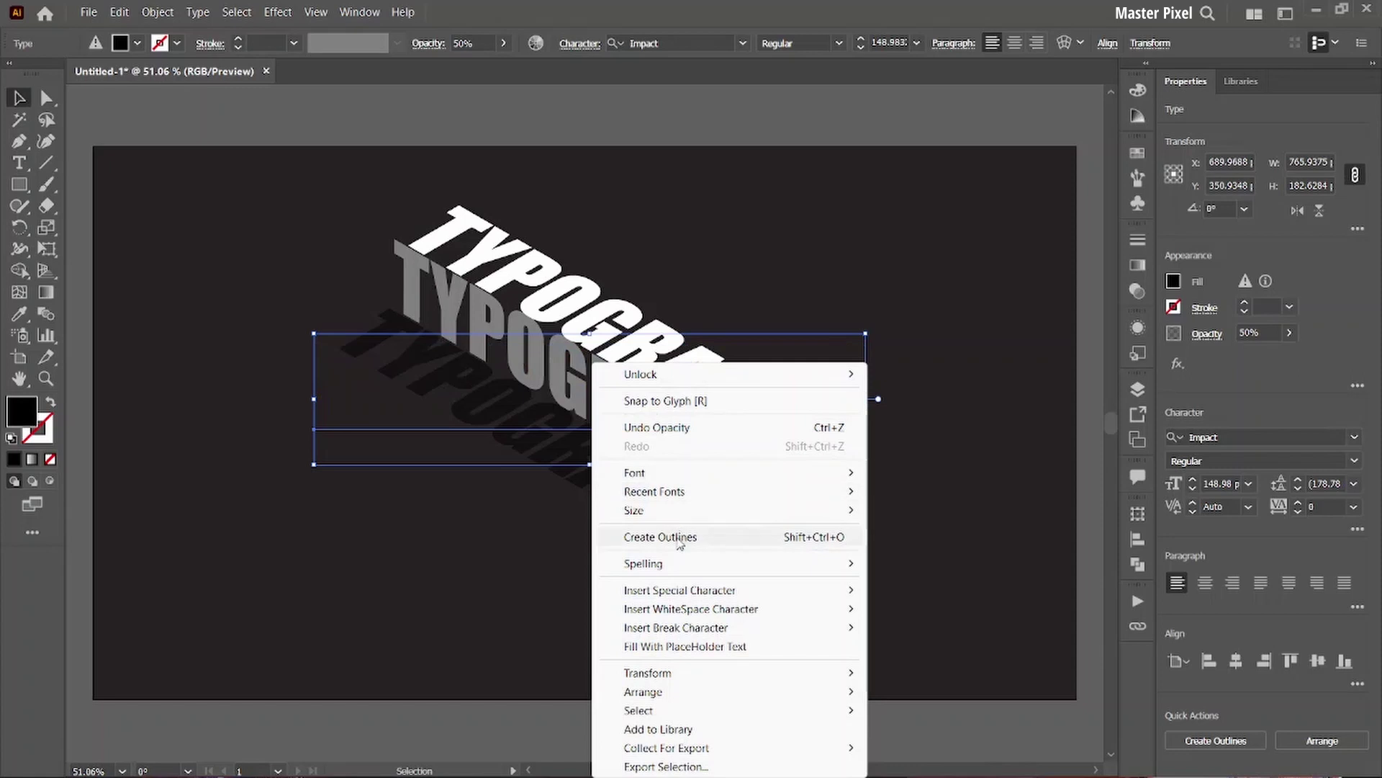
{"action": "left_click", "coordinate": [677, 536]}
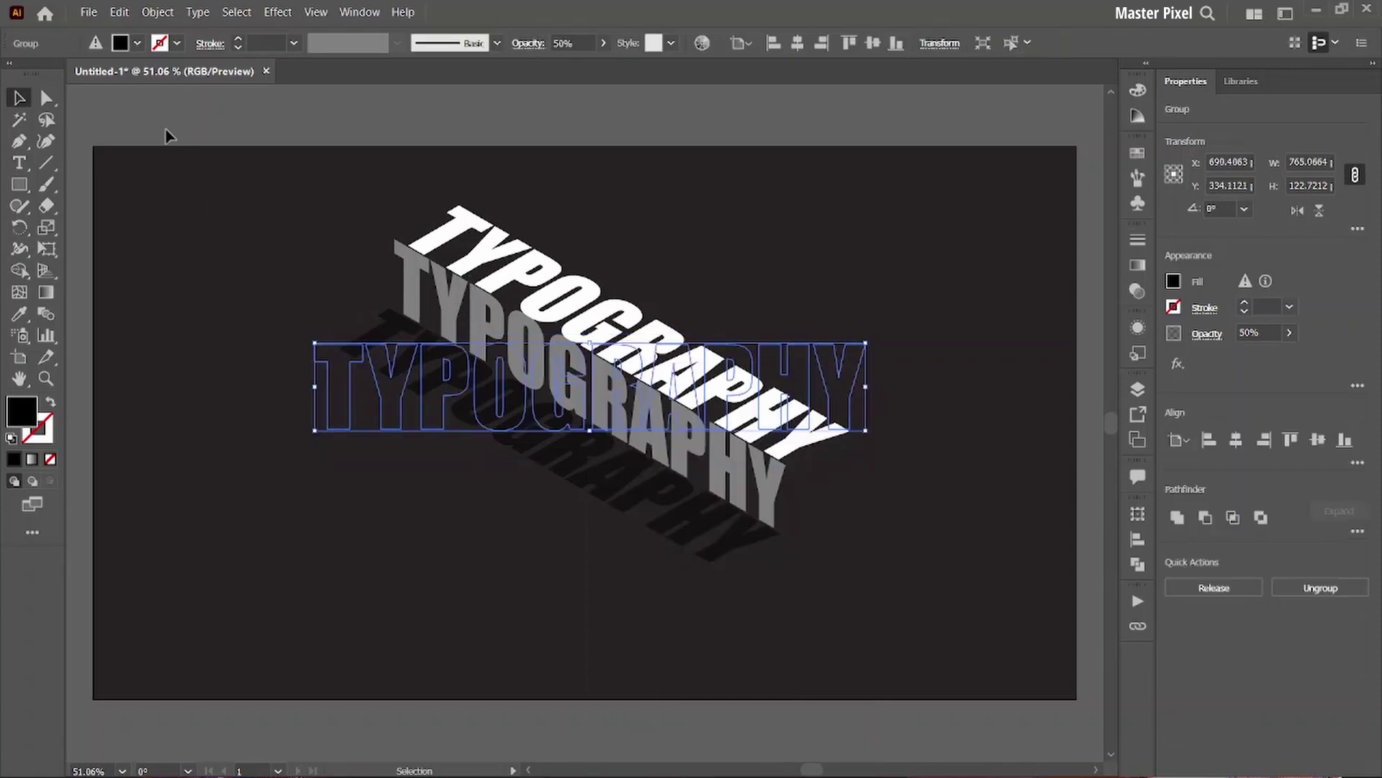
{"action": "left_click", "coordinate": [158, 12]}
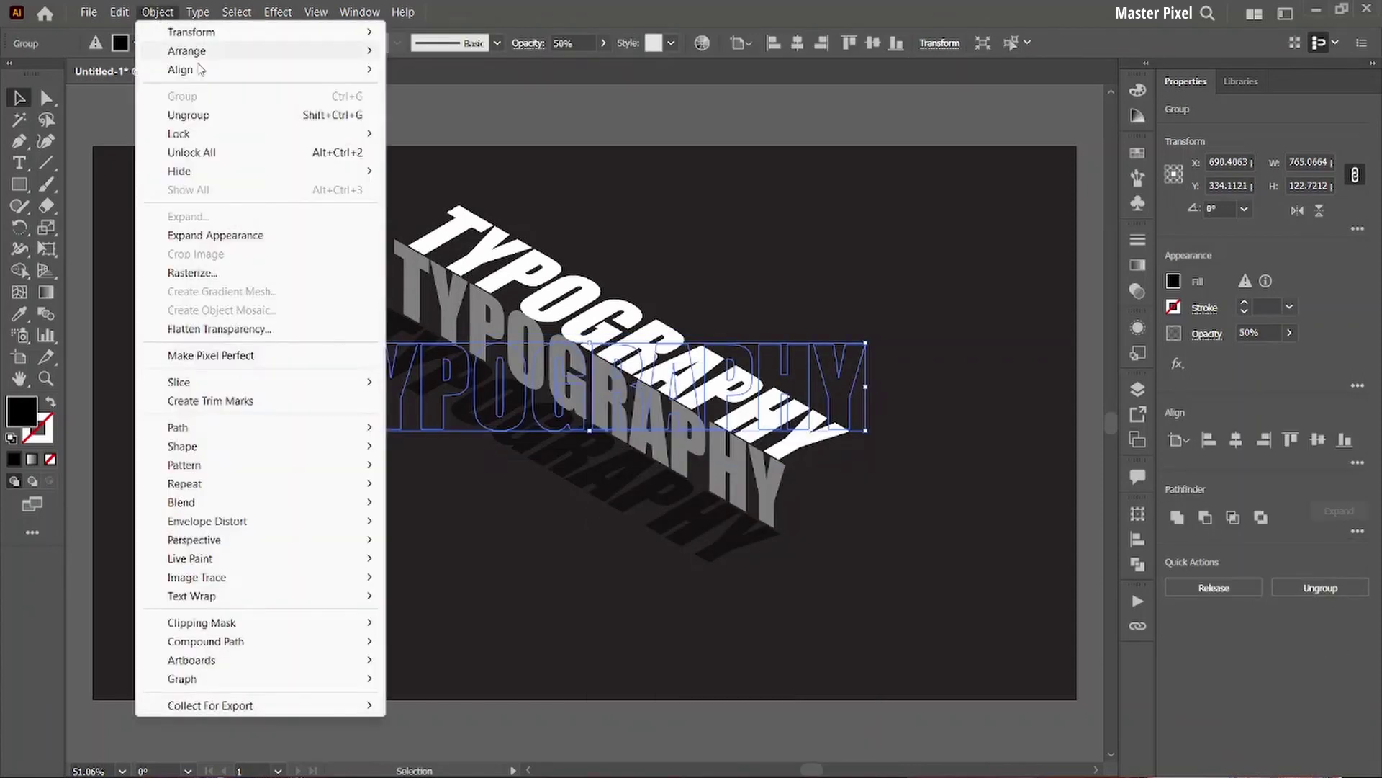
{"action": "left_click", "coordinate": [218, 235]}
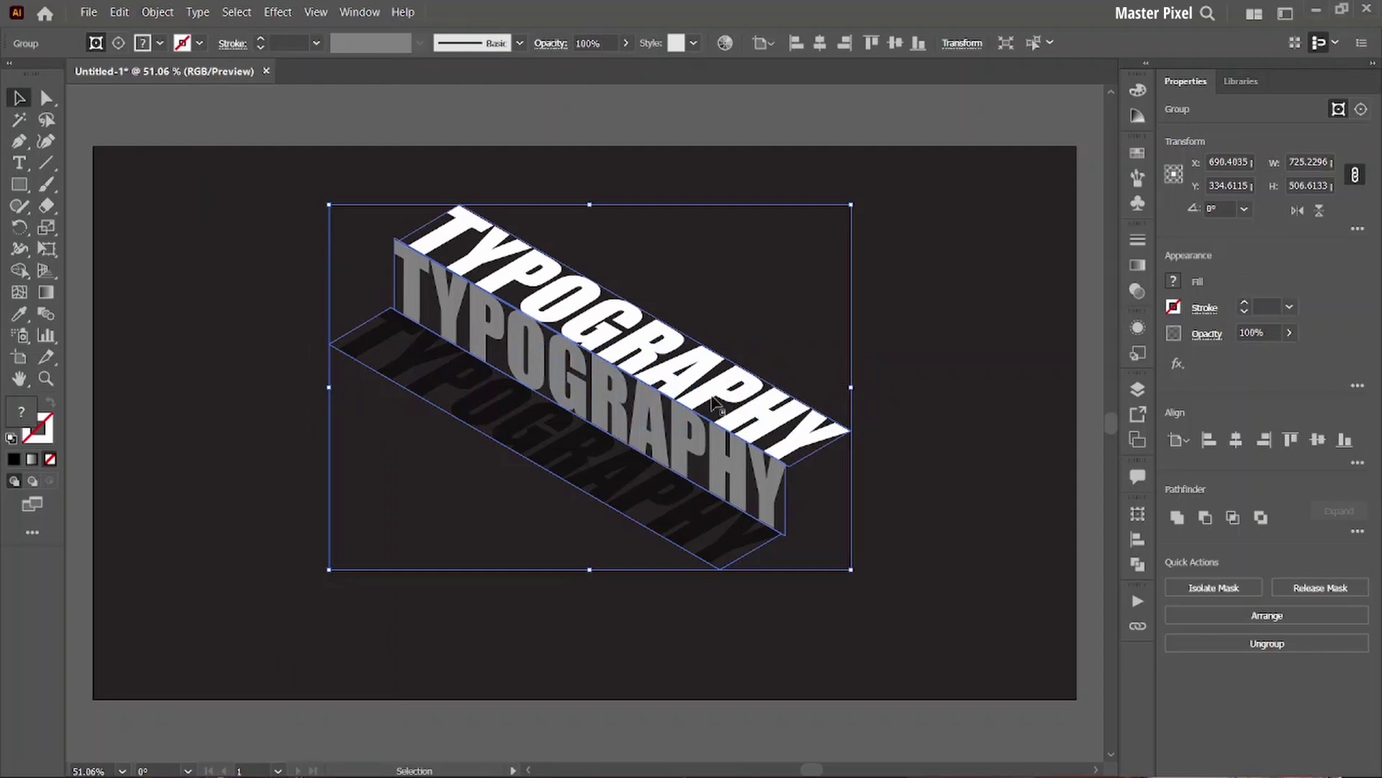
- Move the artwork slightly down-right and scale it up on the artboard
{"action": "left_click_drag", "start_coordinate": [695, 405], "coordinate": [709, 435]}
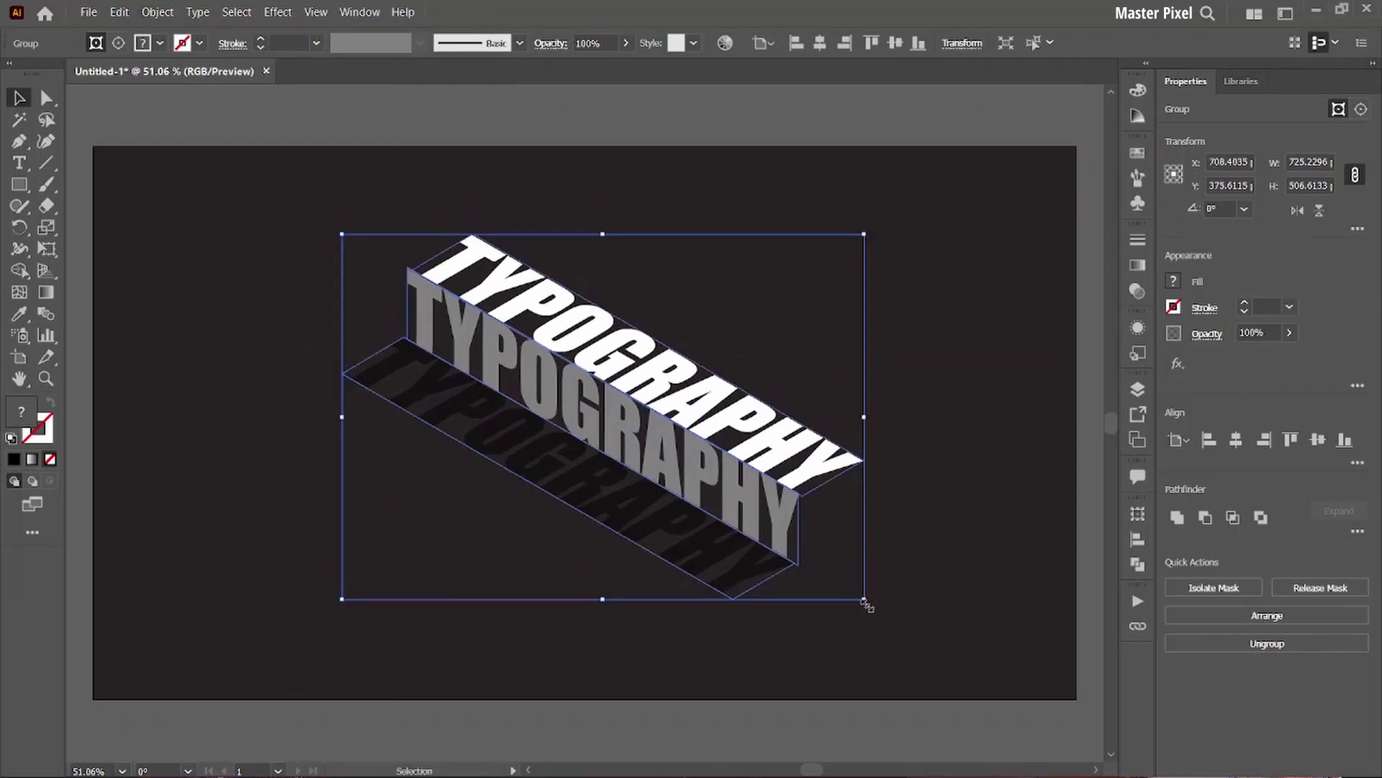
{"action": "left_click_drag", "start_coordinate": [867, 603], "coordinate": [922, 655]}
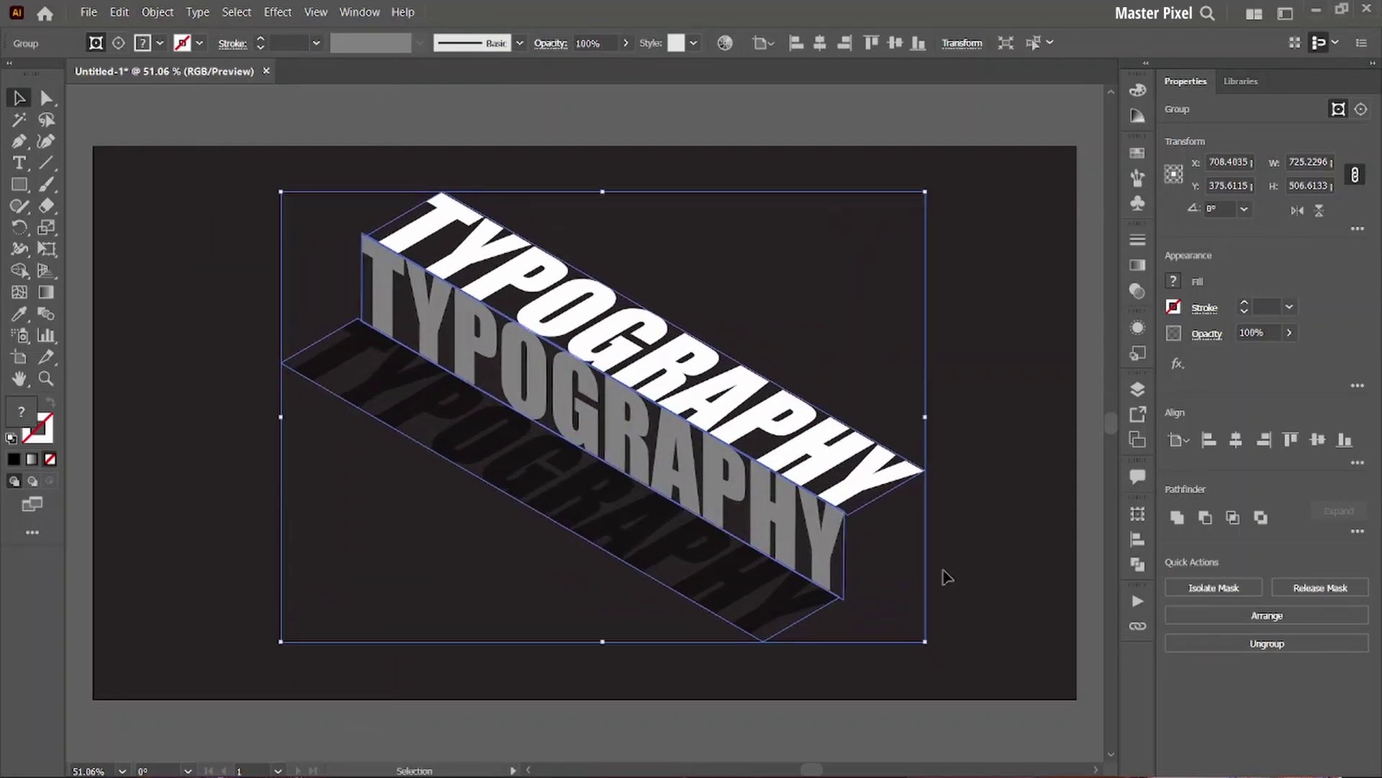
{"action": "left_click", "coordinate": [981, 447]}
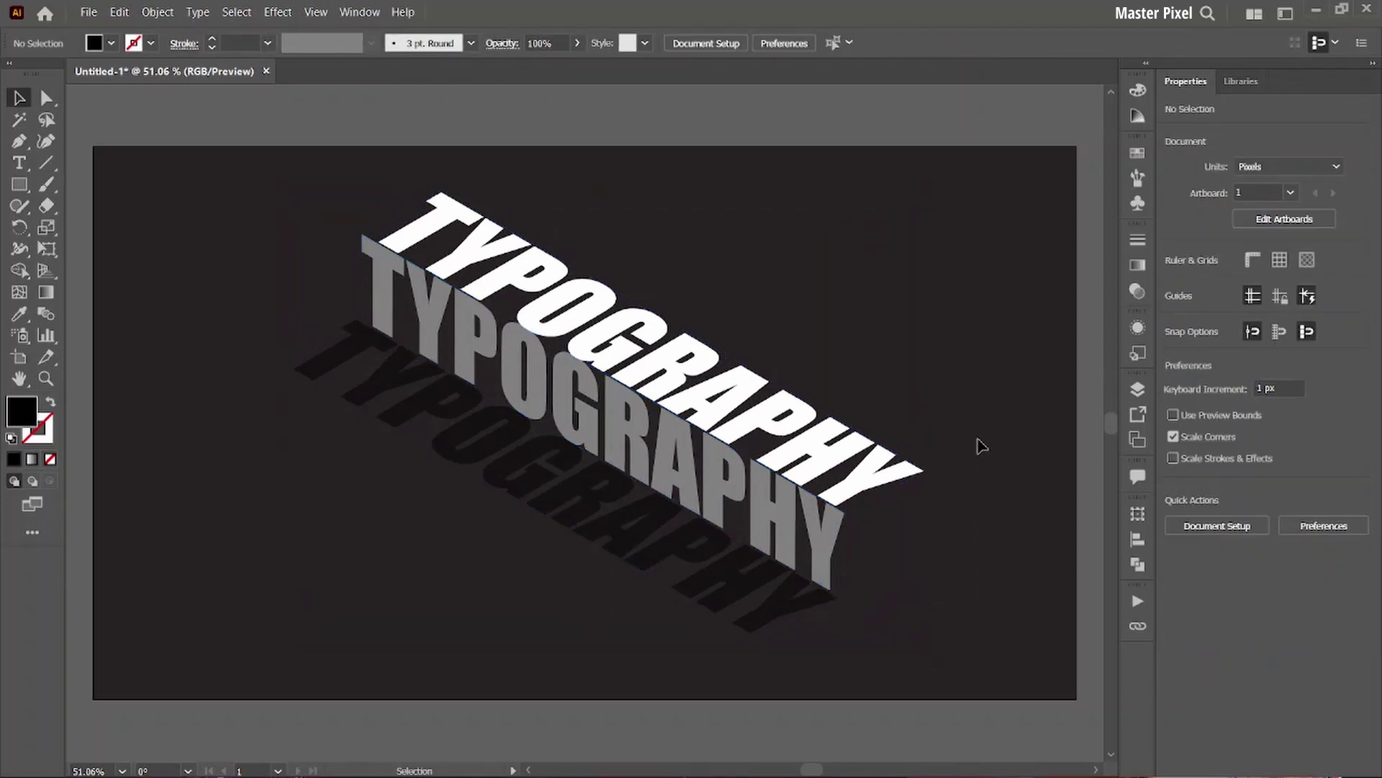